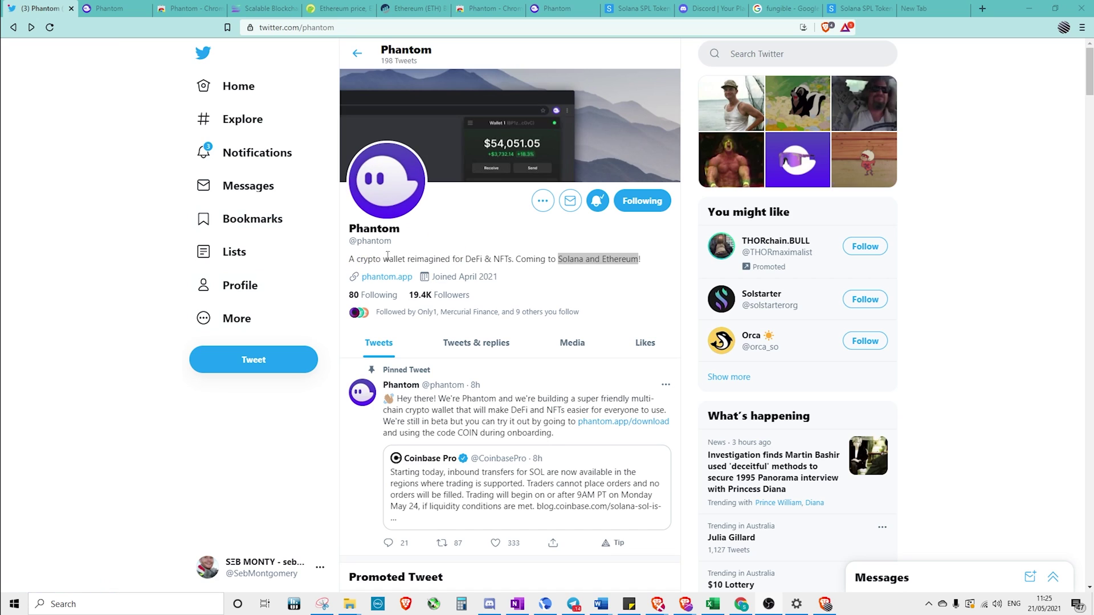
Show the Google Images results for 'fungible' with the 101 Blockchains Fungible vs Non-Fungible image previewed
left_click(493, 261)
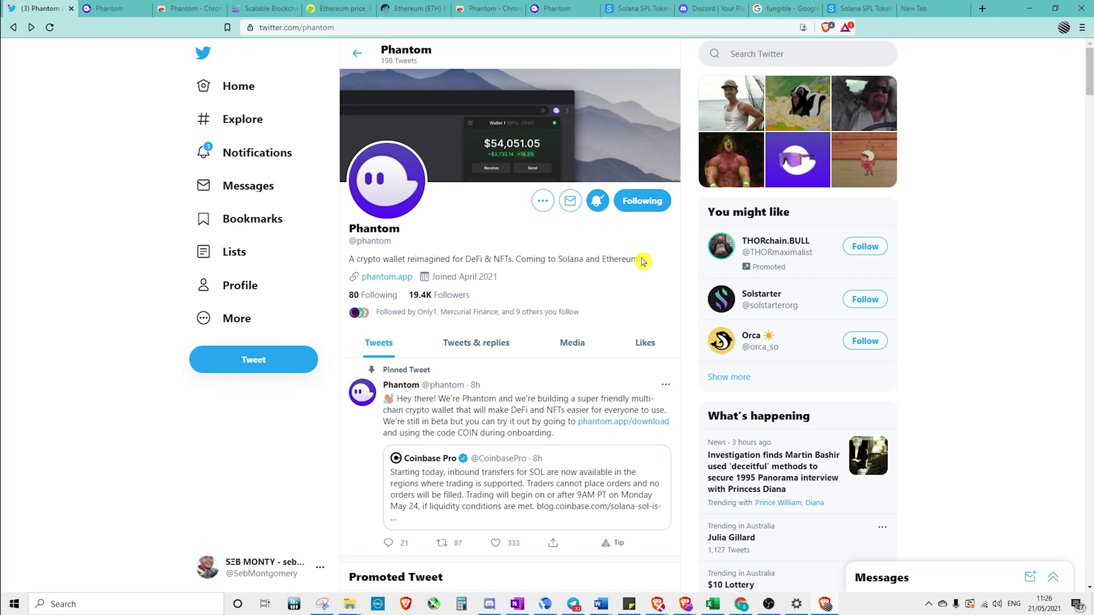
left_click(784, 9)
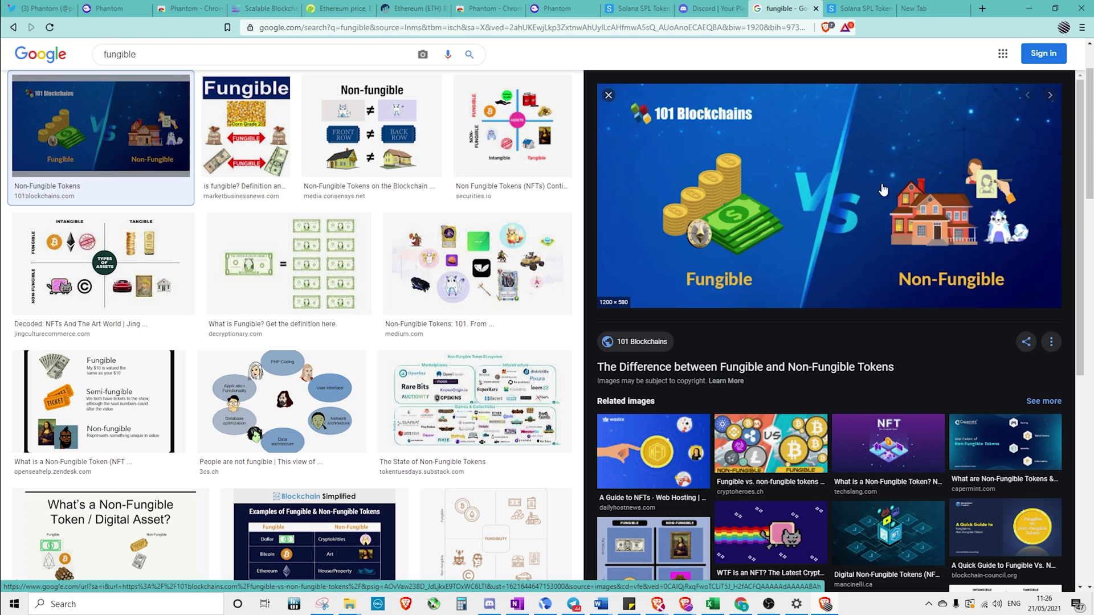
Look over Phantom's Twitter profile and the Discord site, then return to phantom.app
left_click(114, 8)
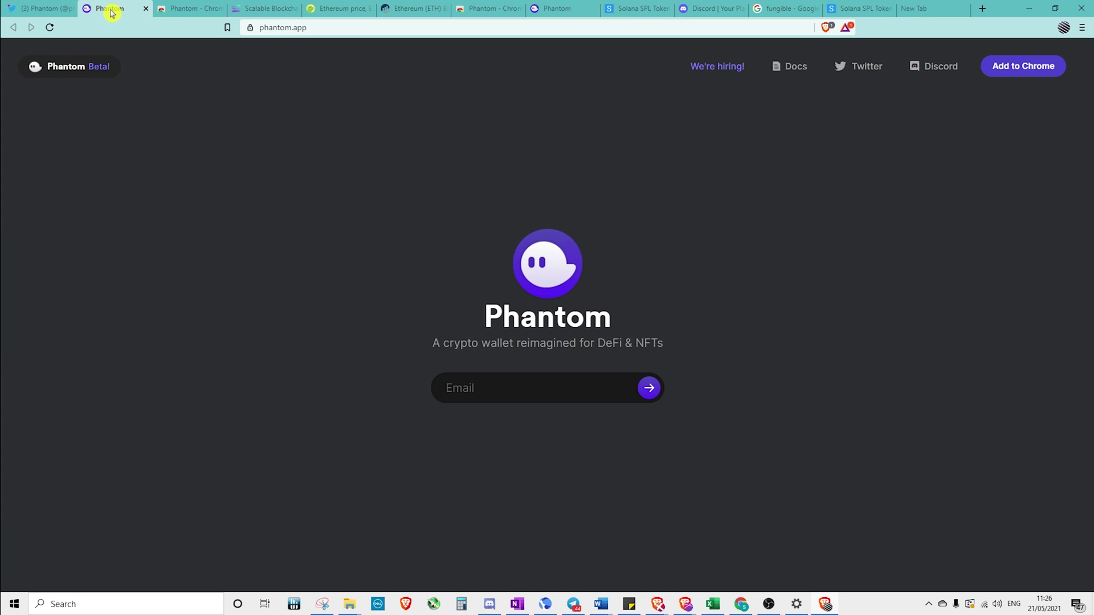
left_click(61, 7)
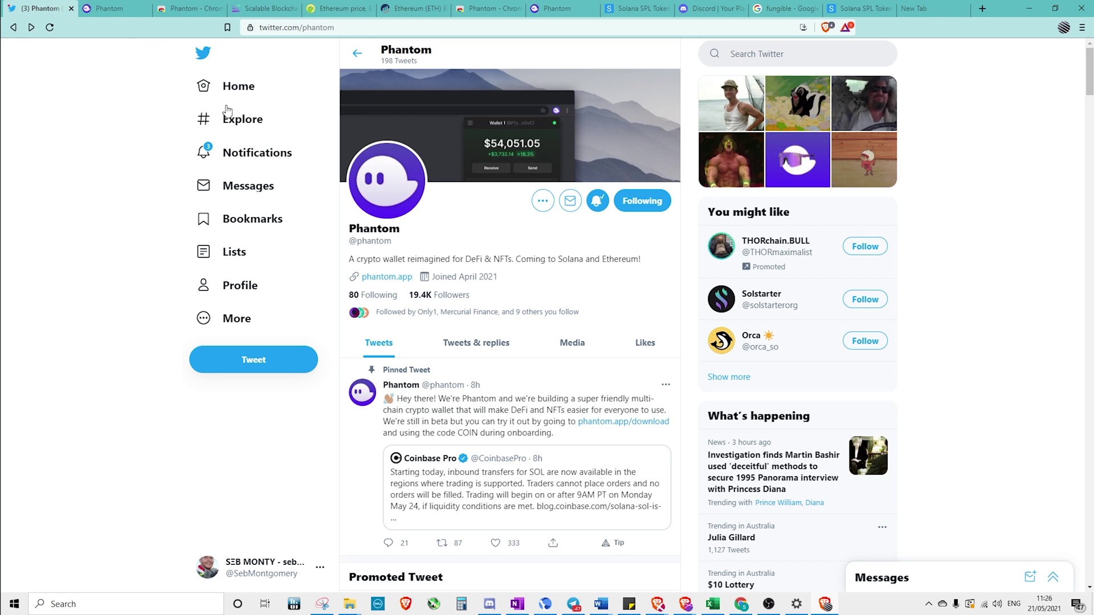
left_click(114, 8)
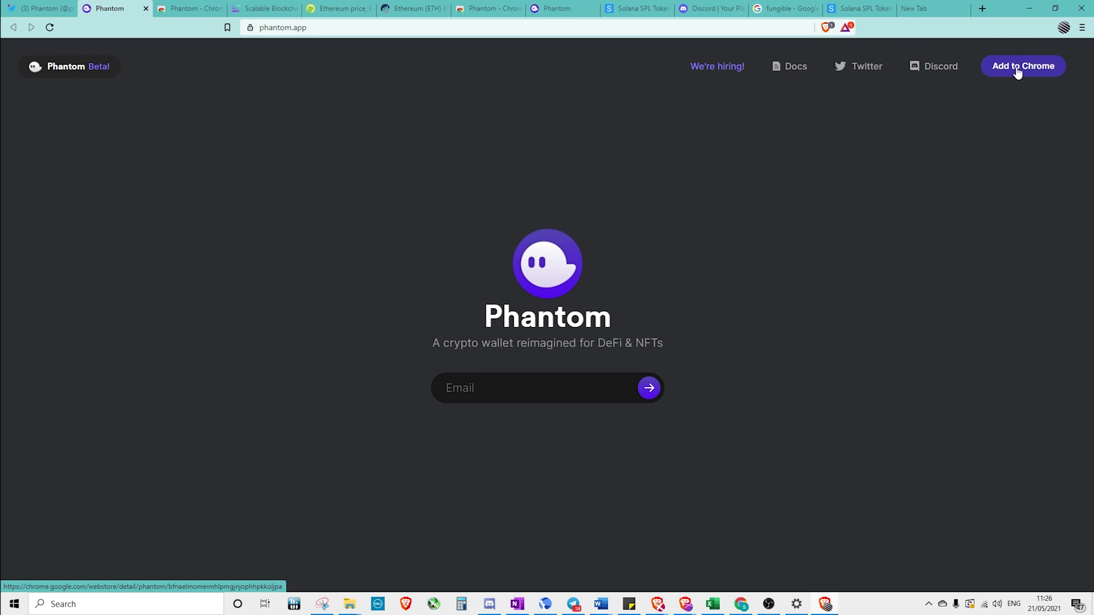
left_click(721, 12)
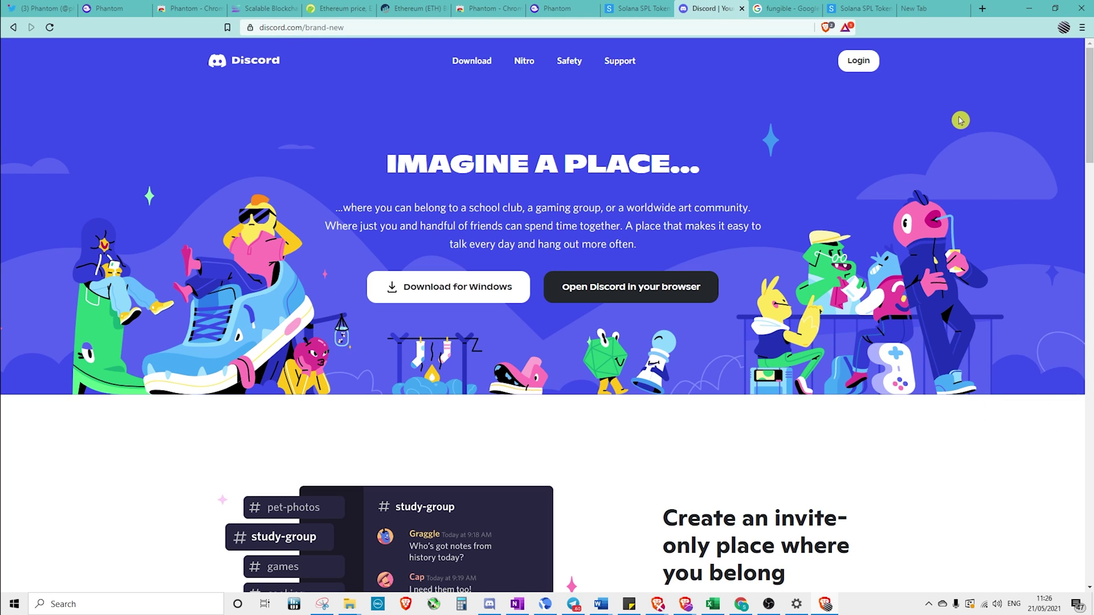
scroll(946, 228, "down", 4)
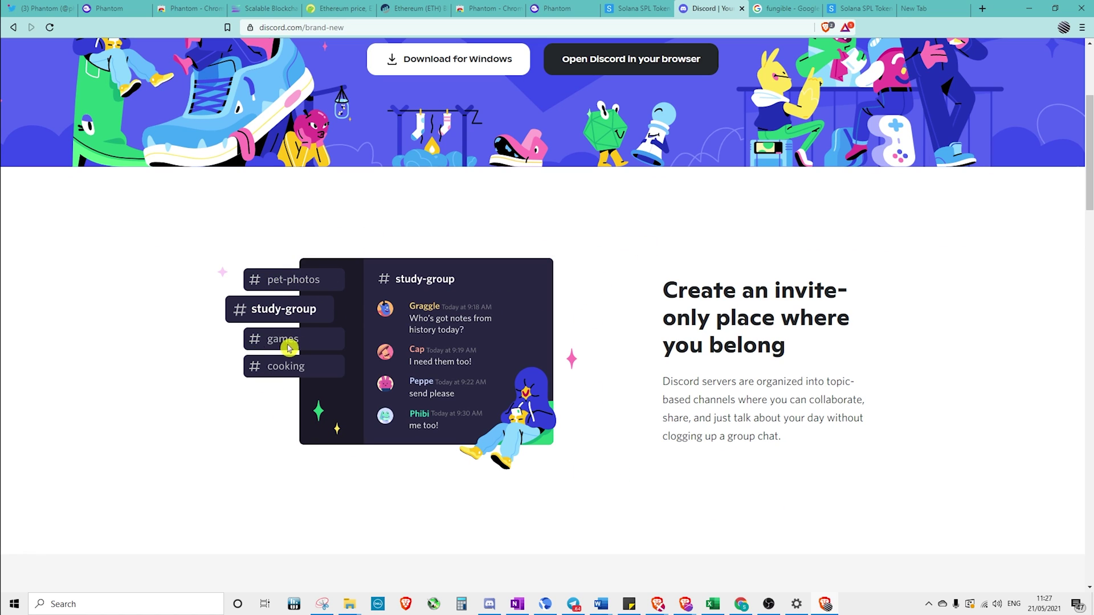
scroll(365, 311, "up", 4)
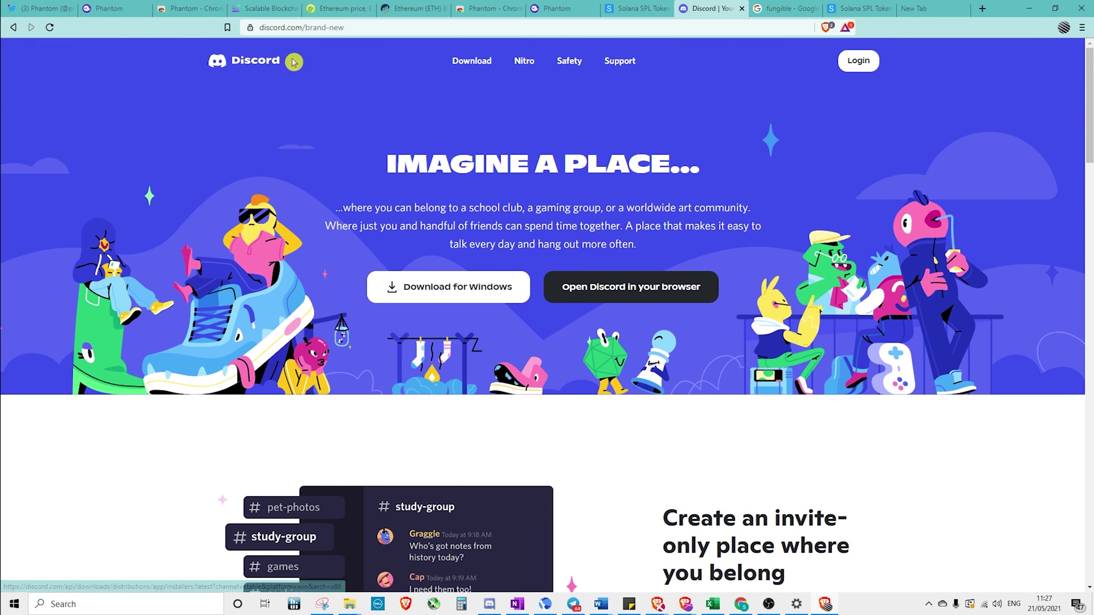
left_click(126, 9)
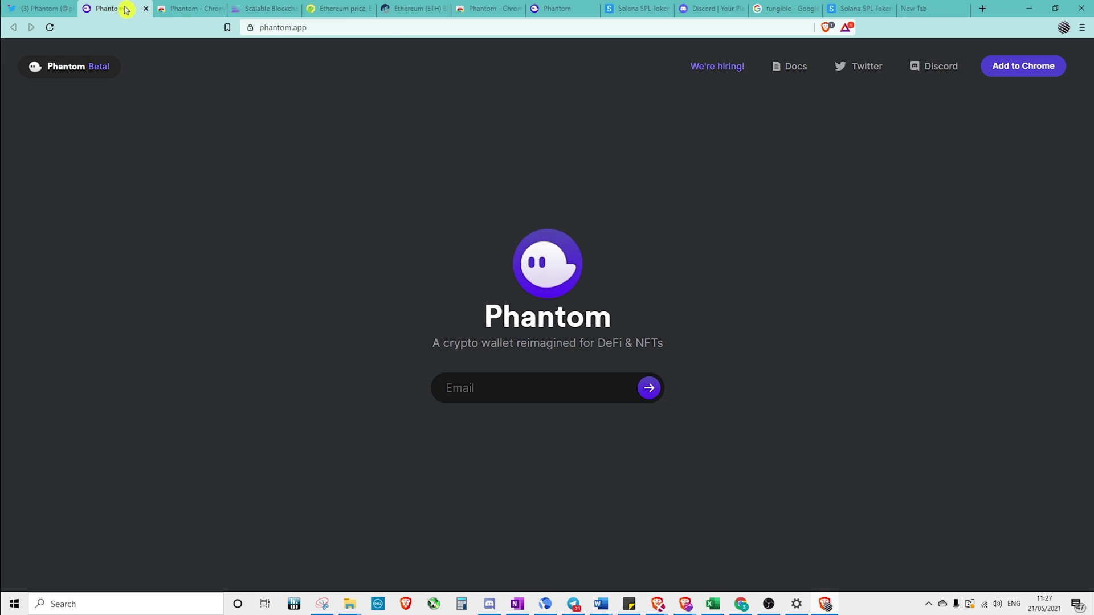
Open the Phantom extension's Chrome Web Store listing after checking the Twitter and phantom.app tabs
left_click(1033, 67)
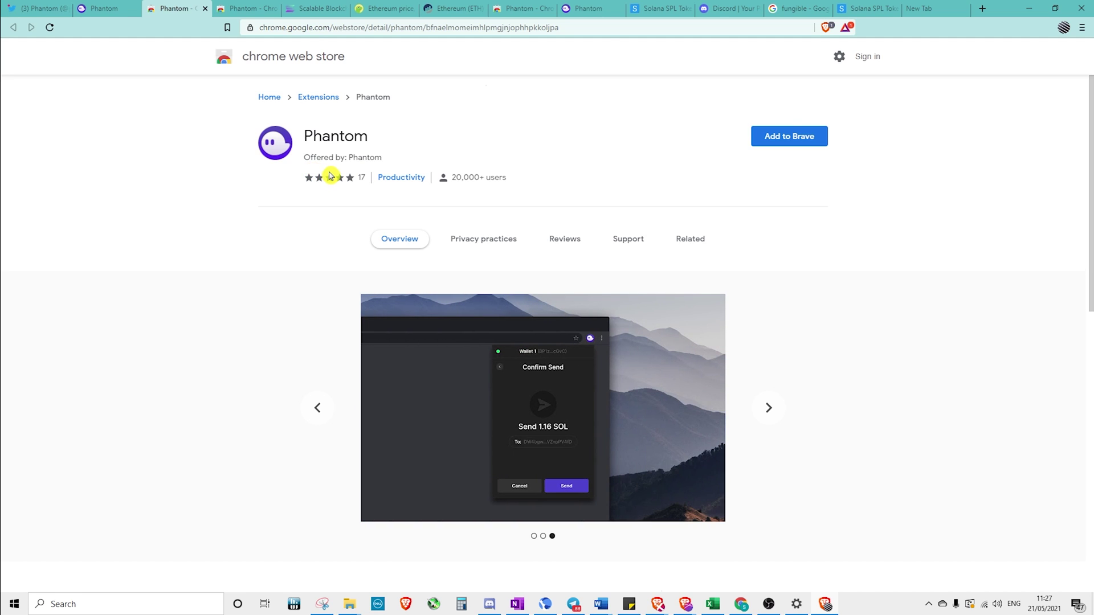
left_click(43, 11)
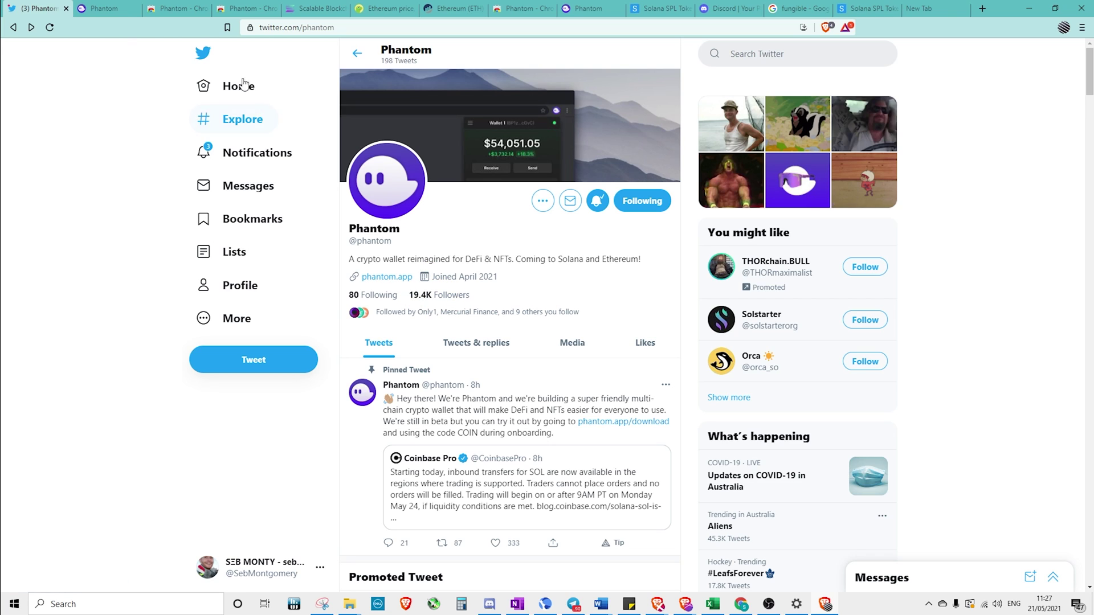
left_click(100, 8)
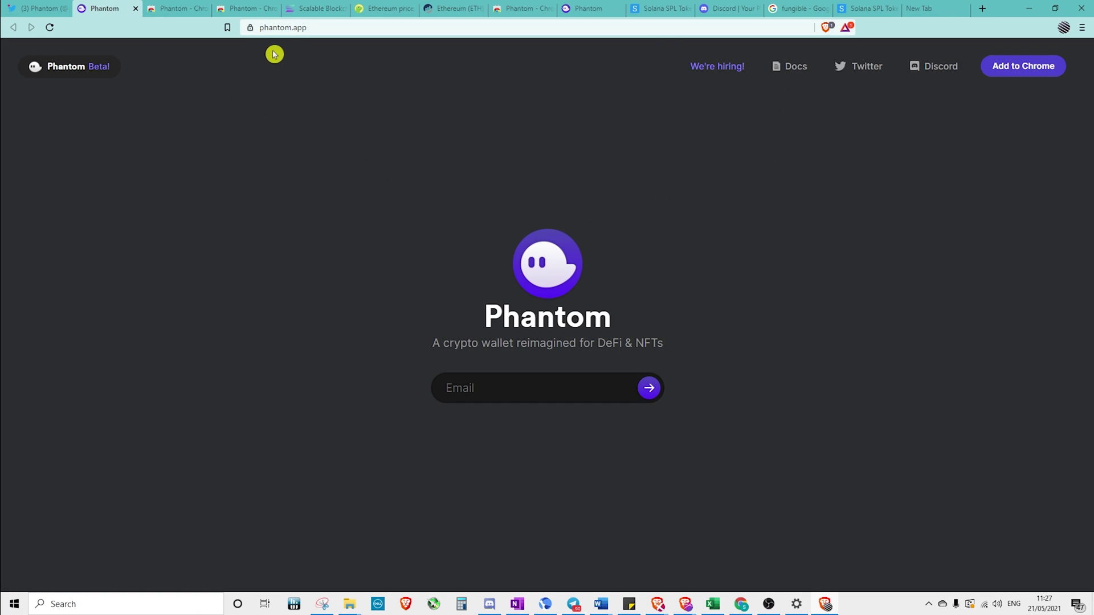
left_click(180, 10)
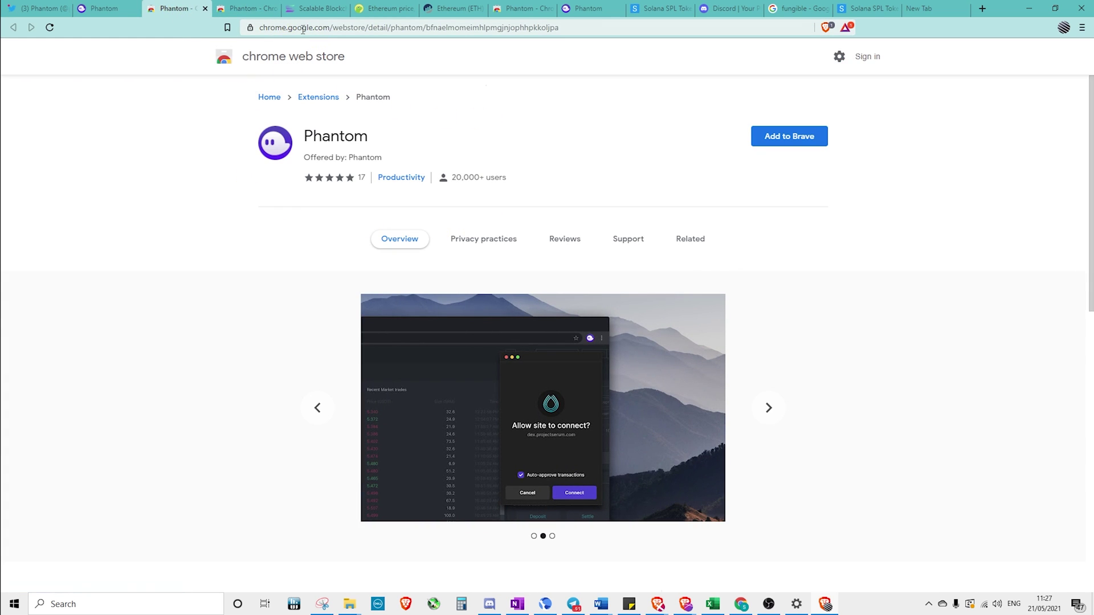
Highlight the listing's review count, category and user count, then start adding Phantom to Brave
left_click_drag(461, 178, 354, 180)
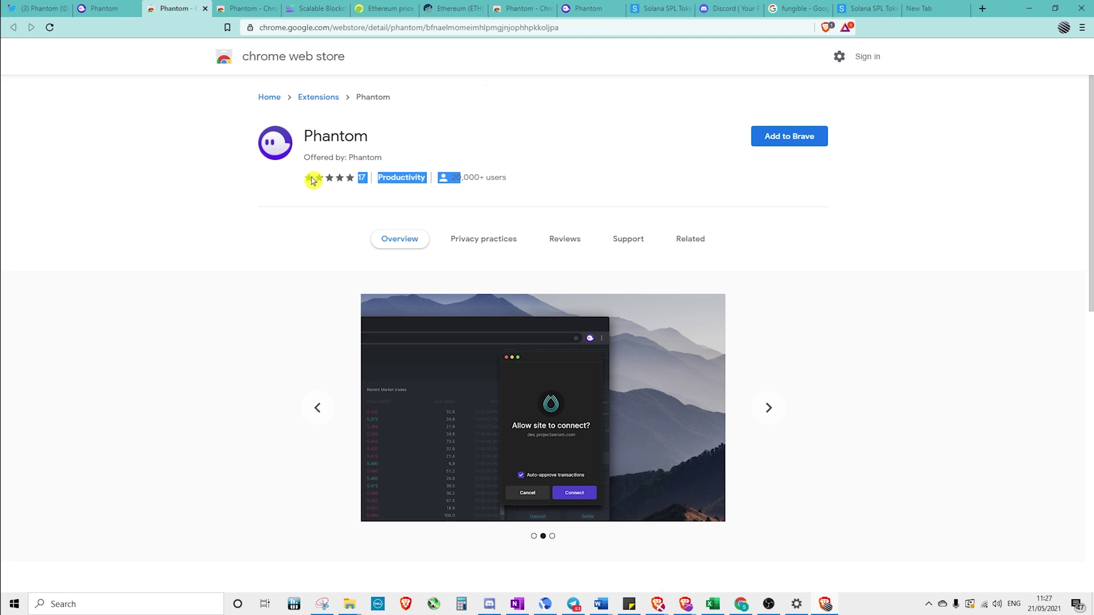
left_click_drag(532, 178, 459, 175)
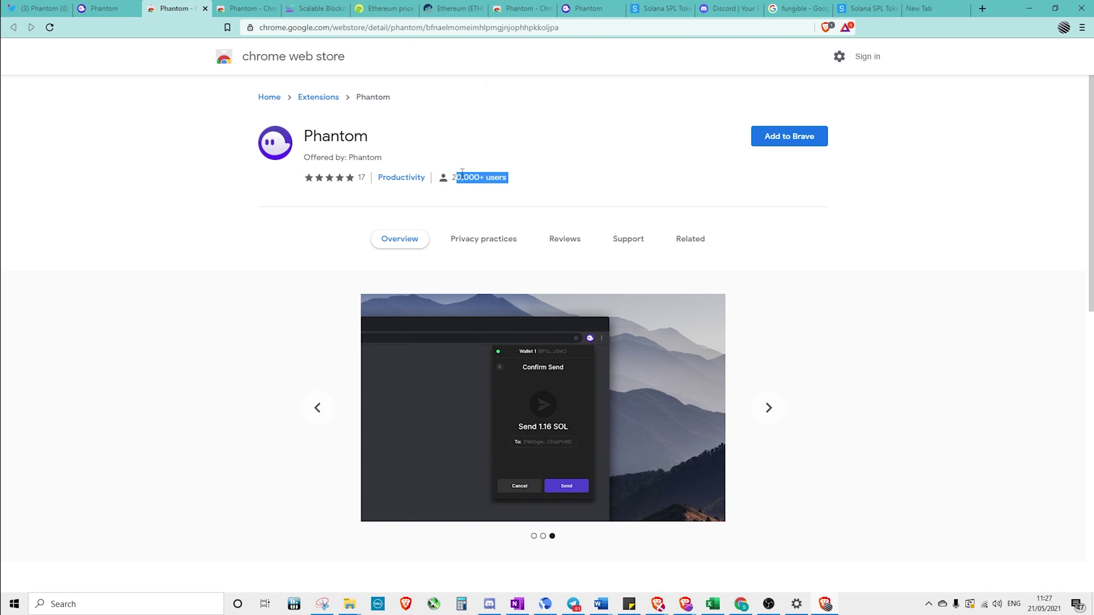
left_click(572, 176)
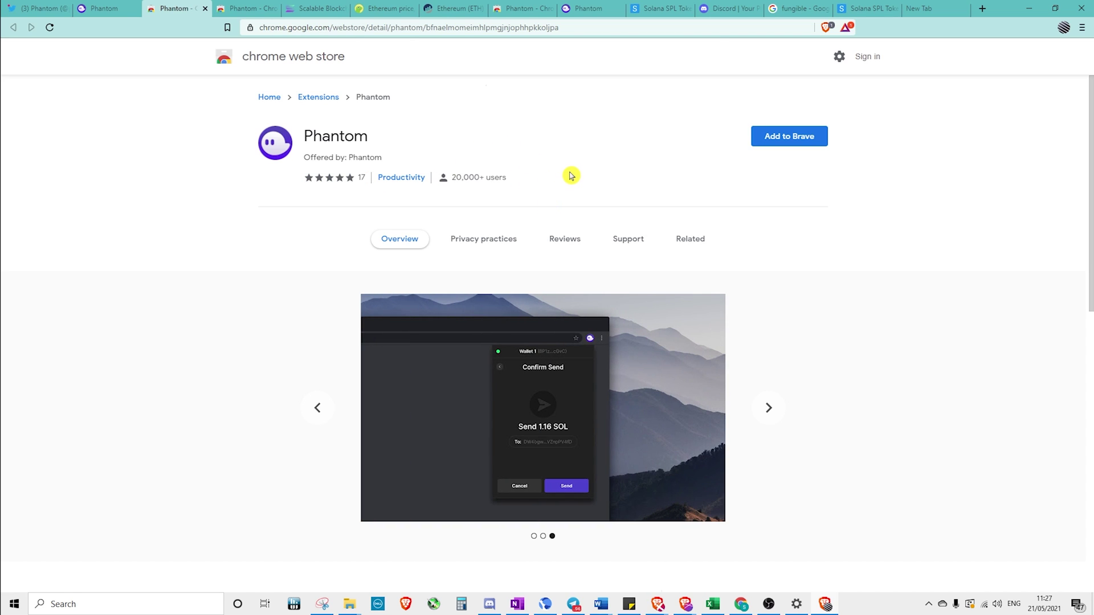
left_click(800, 141)
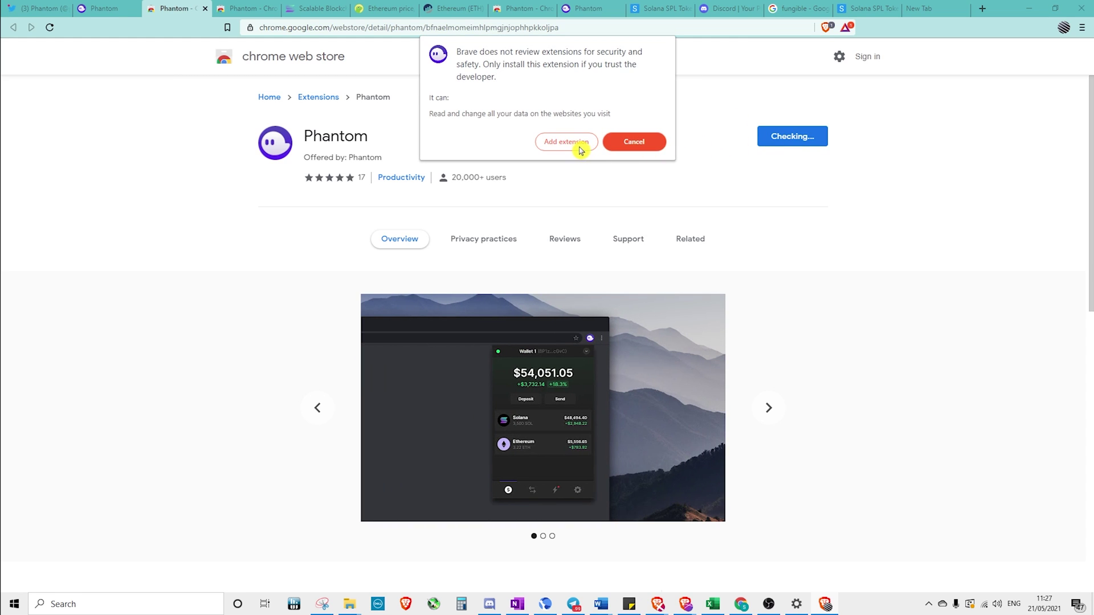
Confirm the Phantom extension install and pin it to the Brave toolbar
left_click(571, 147)
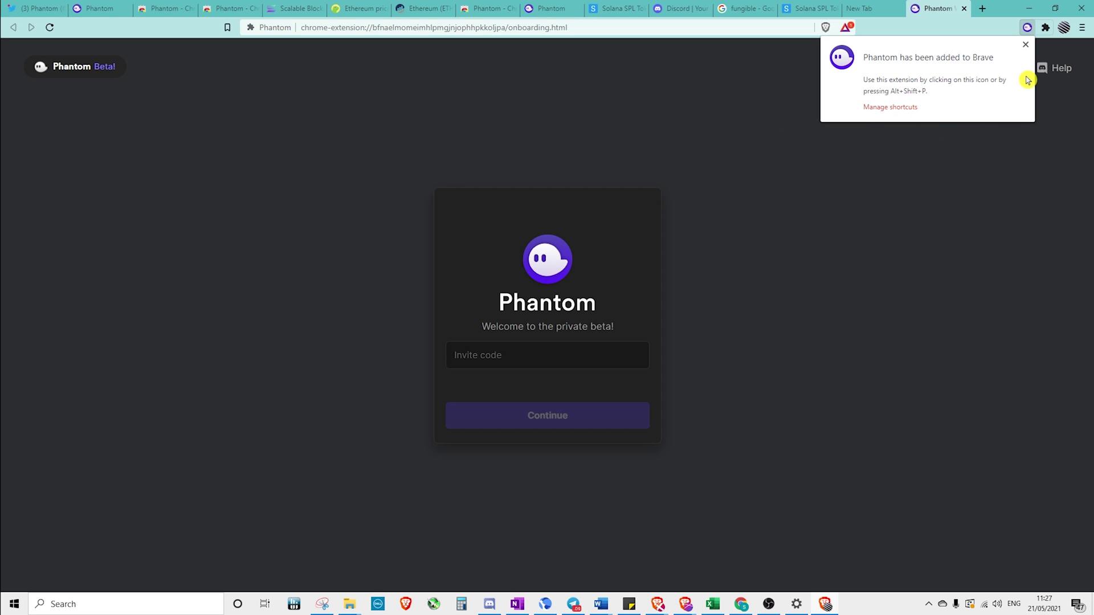
left_click(1055, 151)
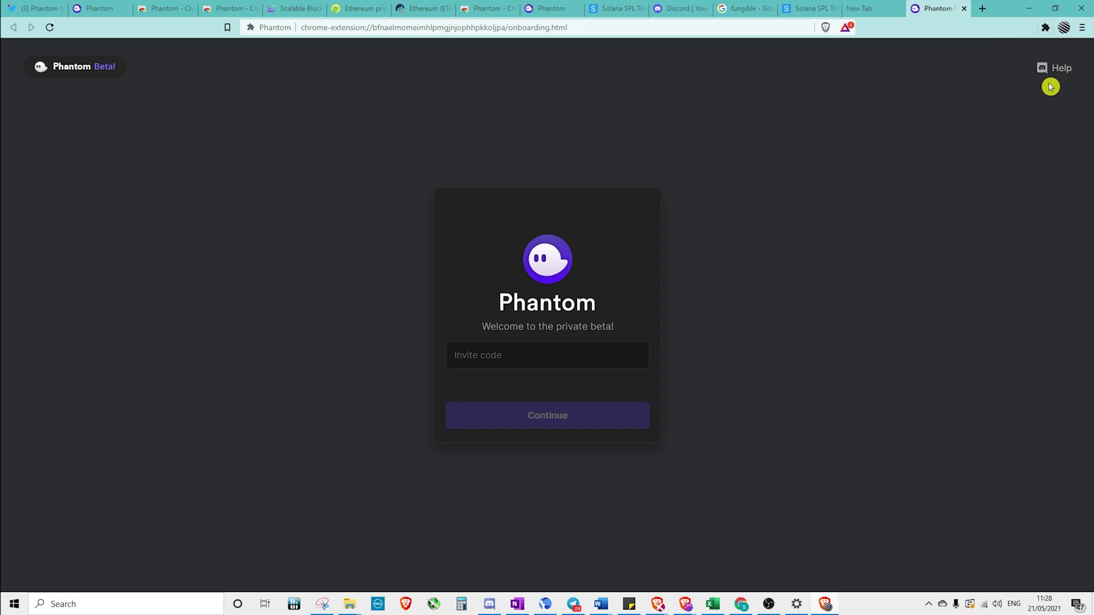
left_click(1045, 29)
left_click(1020, 102)
left_click(963, 191)
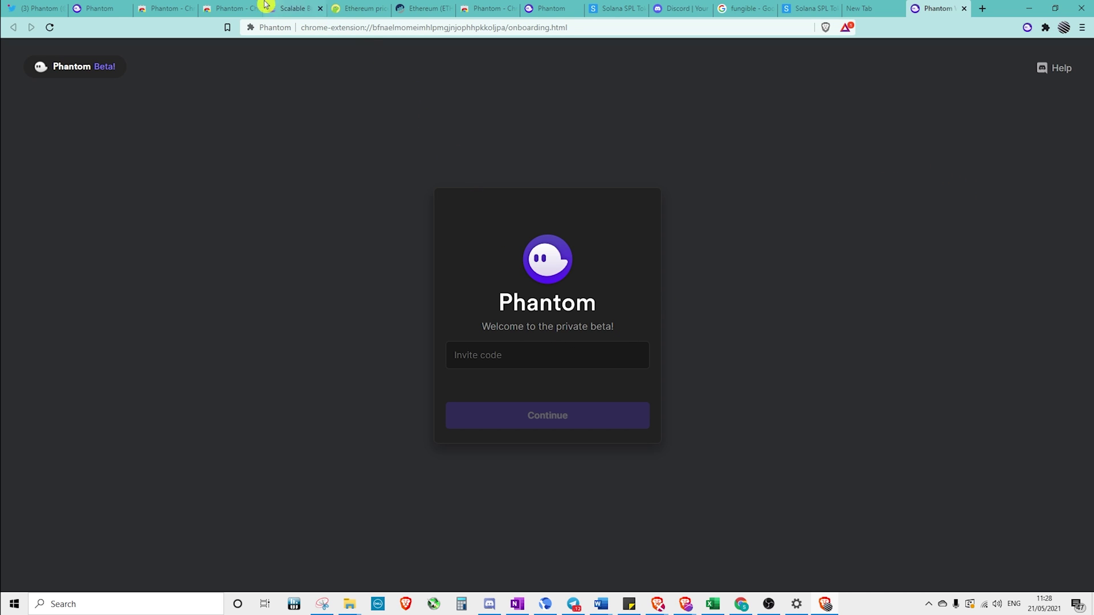
On the Phantom Wallet onboarding tab, enter the private-beta invite code and continue
left_click(35, 8)
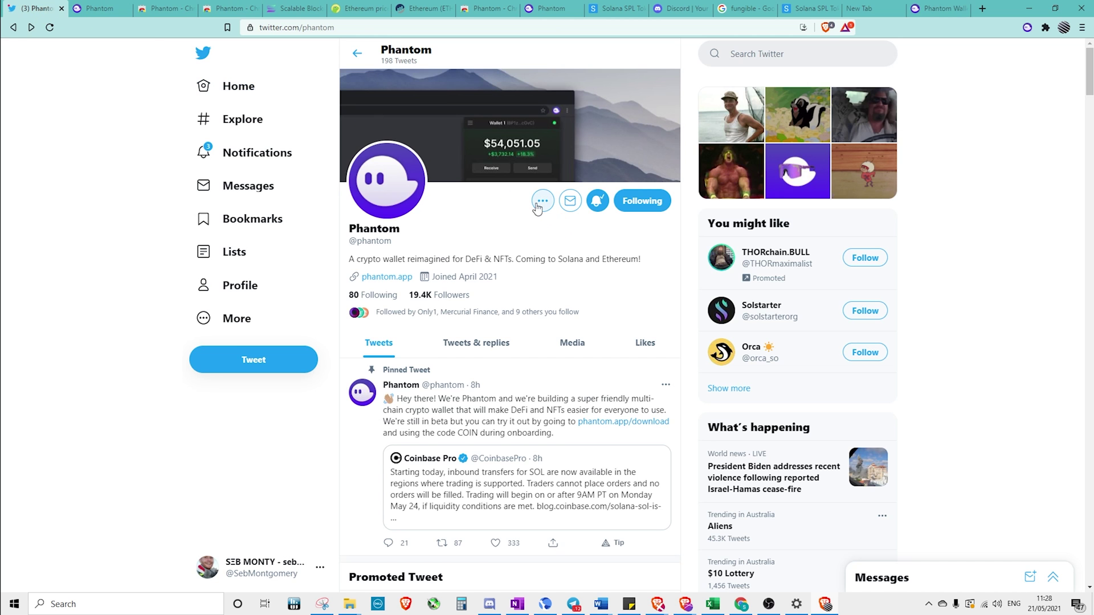
scroll(514, 311, "down", 2)
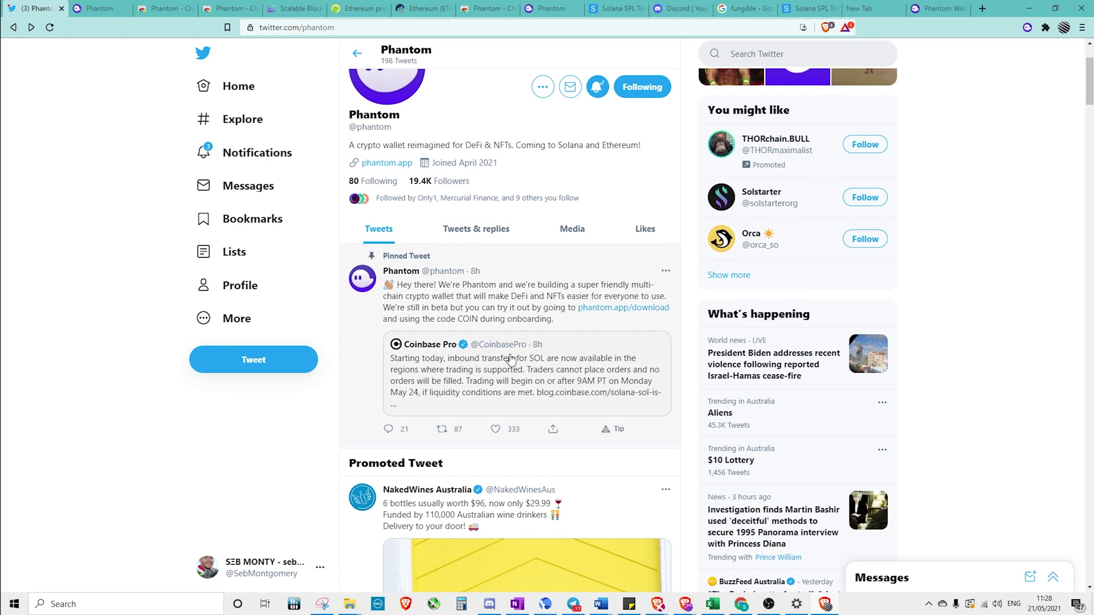
left_click(97, 8)
key("ctrl+9")
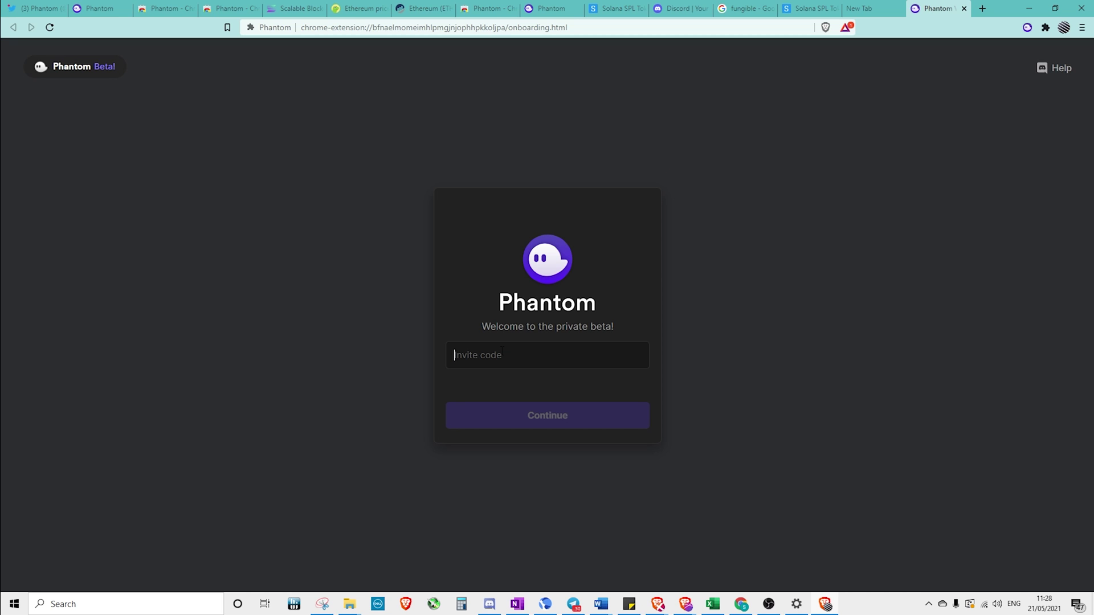
type("DISCORD")
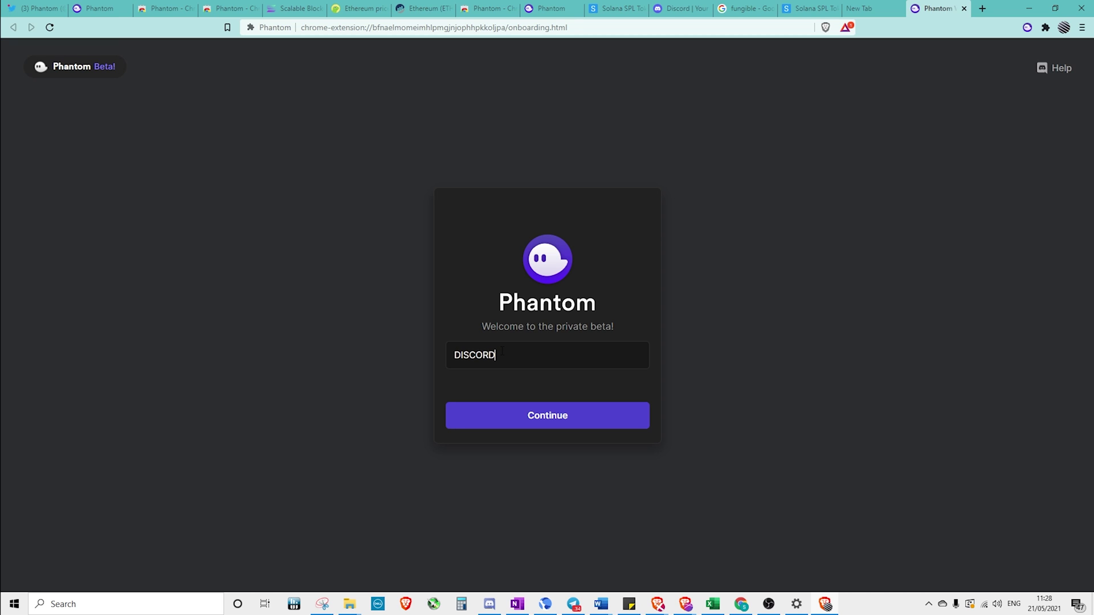
key("BackSpace")
key("BackSpace")
key("BackSpace")
key("BackSpace")
key("BackSpace")
key("BackSpace")
key("BackSpace")
type("COIN")
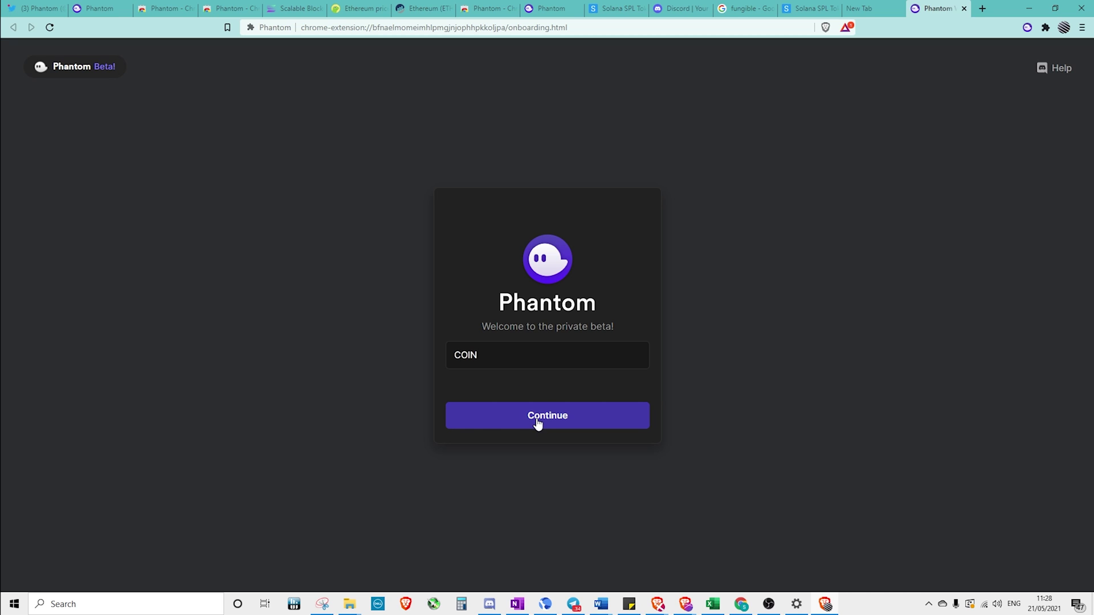
left_click(537, 422)
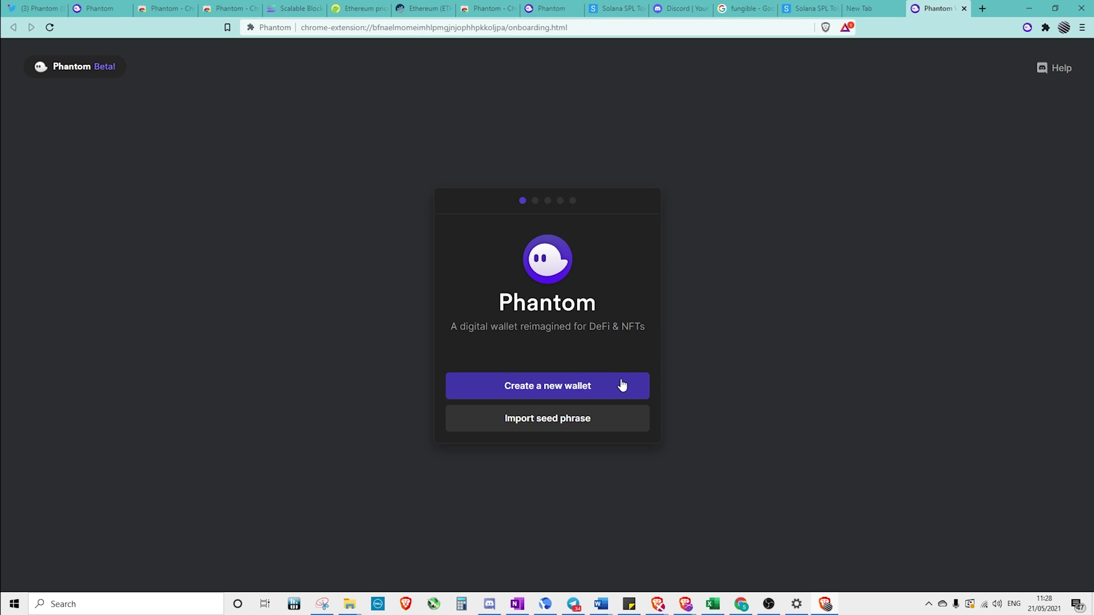
left_click(591, 395)
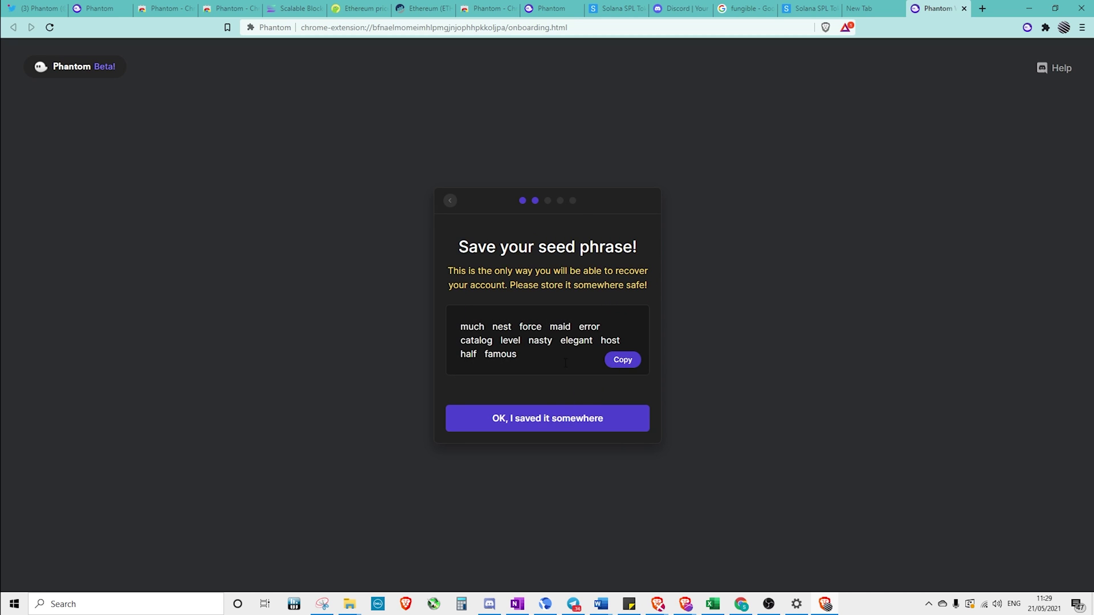
left_click(623, 359)
left_click(450, 201)
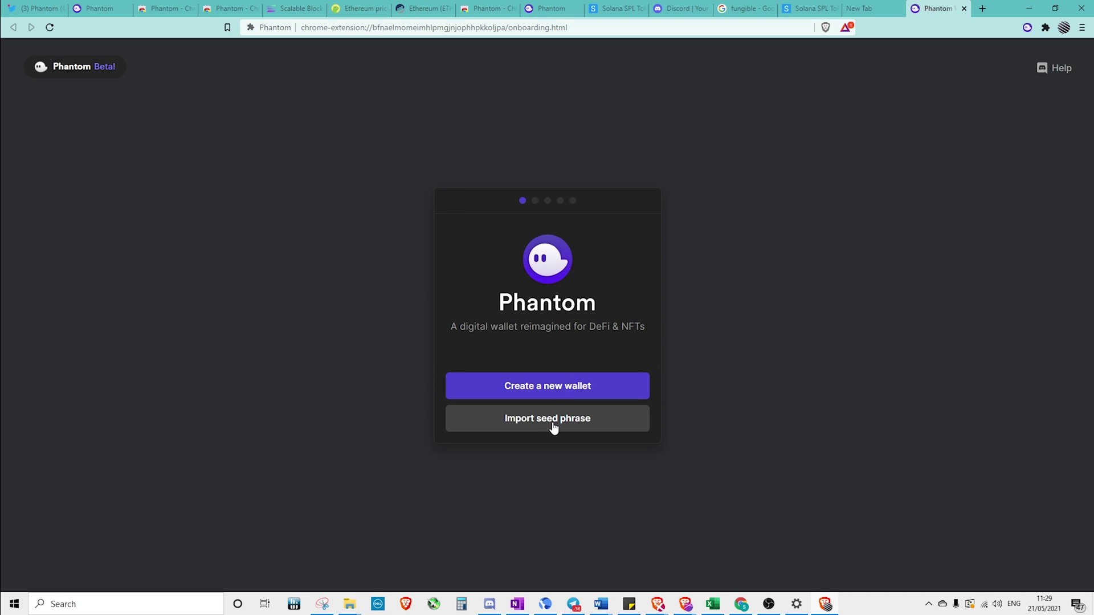
Show the Sollet account's recovery phrase in Export mnemonic and select the whole phrase
left_click(819, 9)
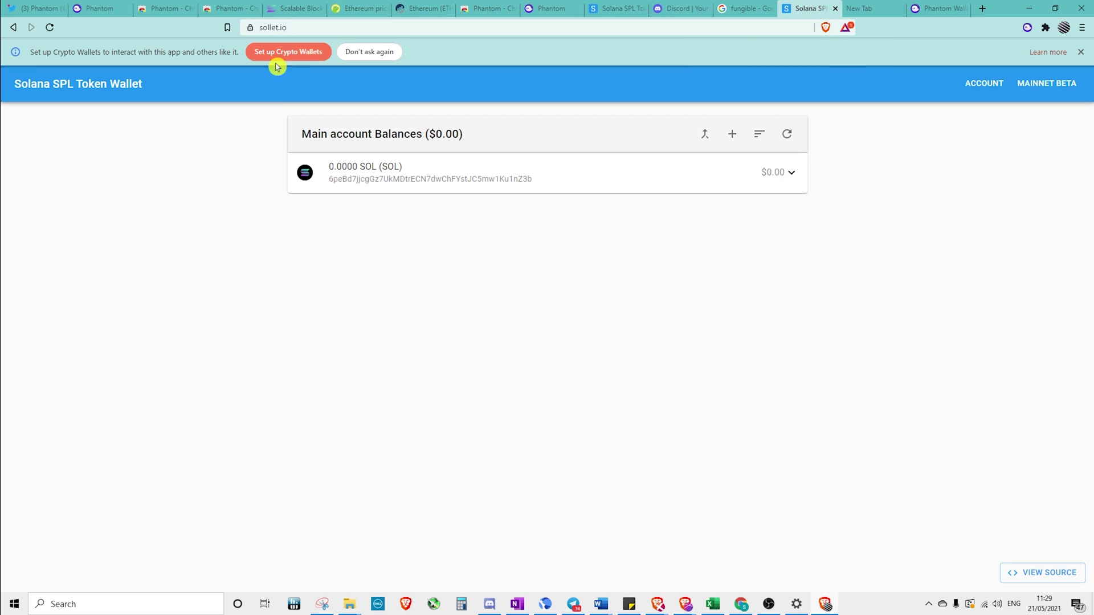
left_click(973, 93)
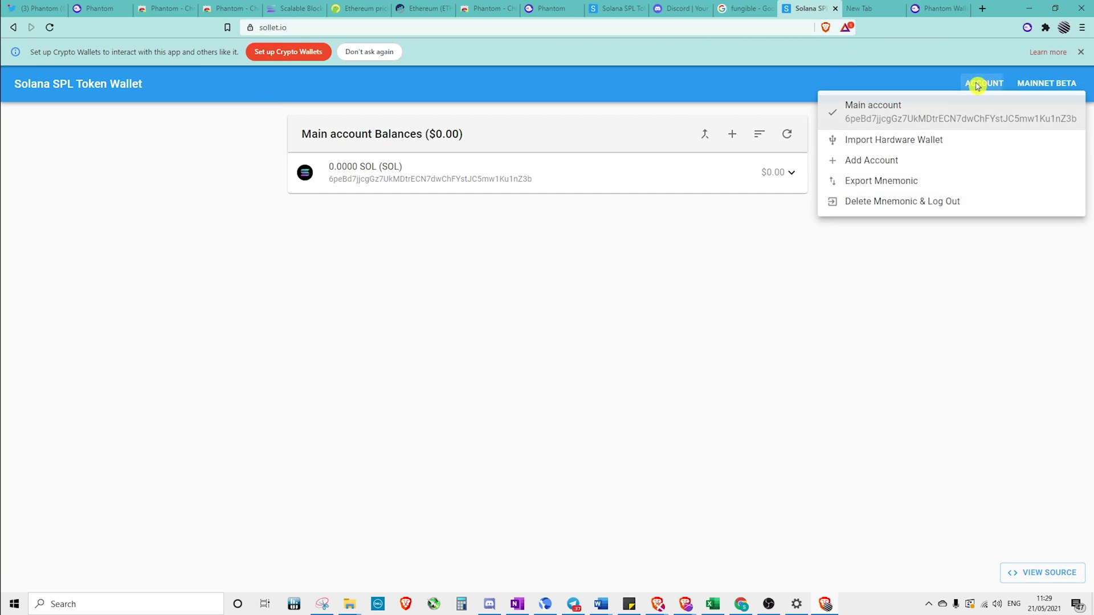
left_click(878, 181)
triple_click(603, 328)
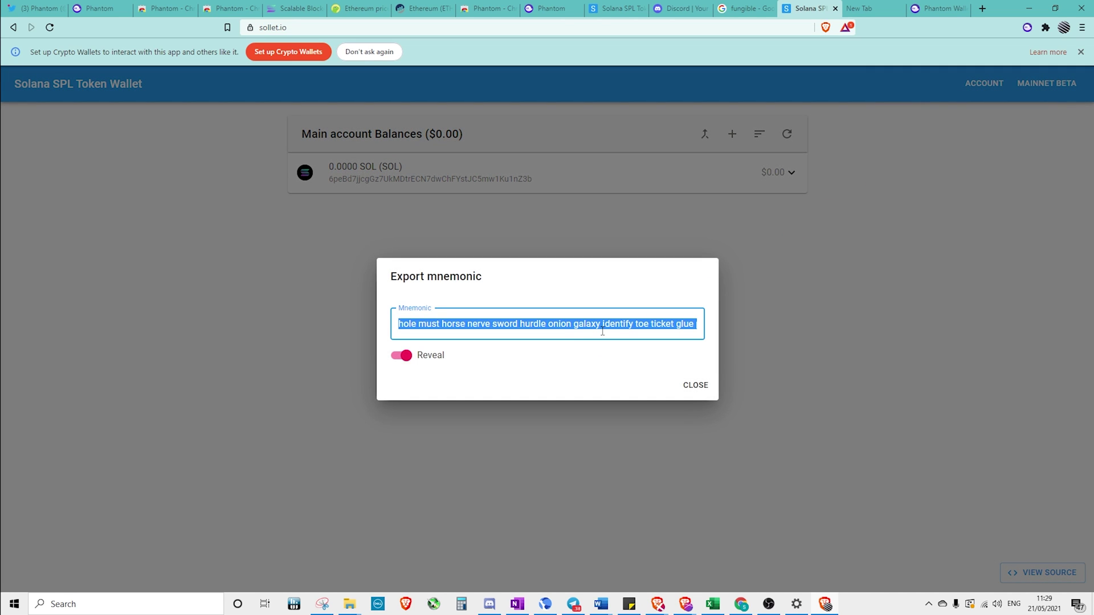
Import the copied Sollet recovery phrase into Phantom as a seed phrase
left_click(938, 8)
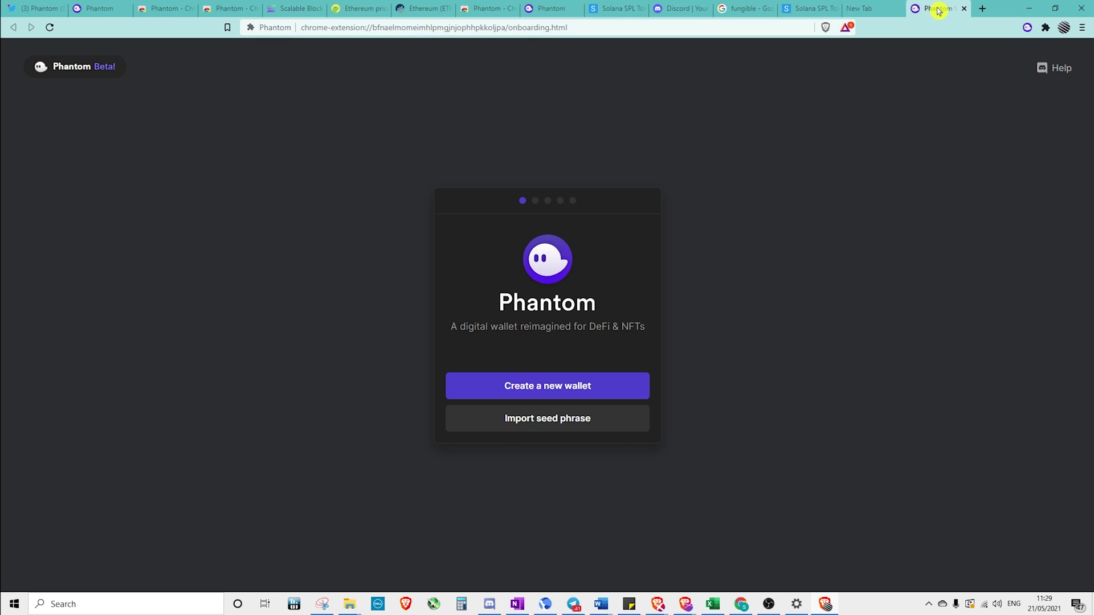
left_click(578, 411)
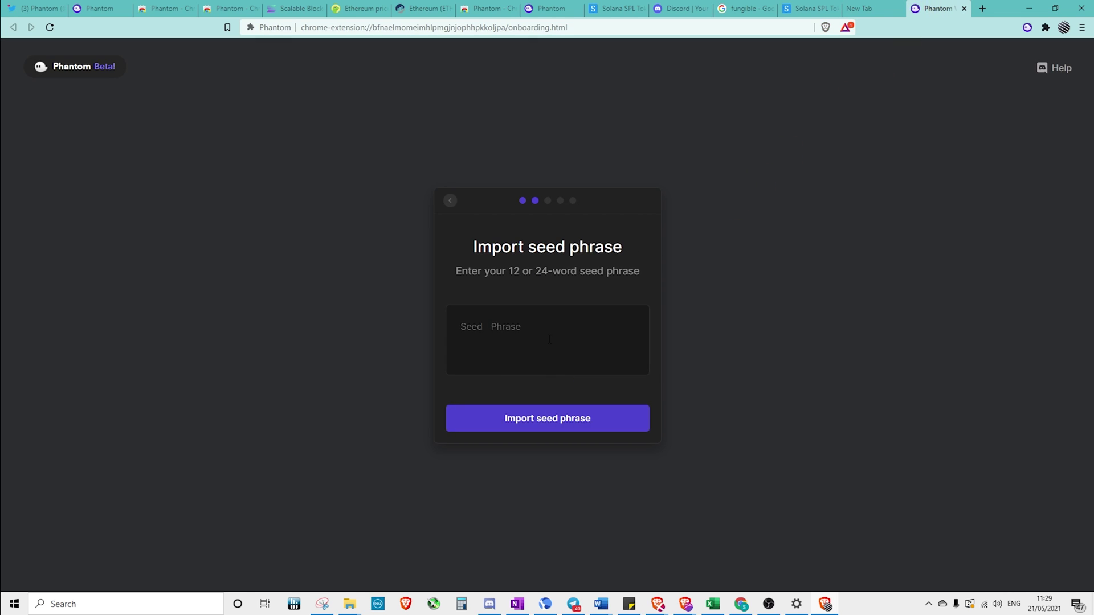
key("ctrl+v")
left_click(552, 423)
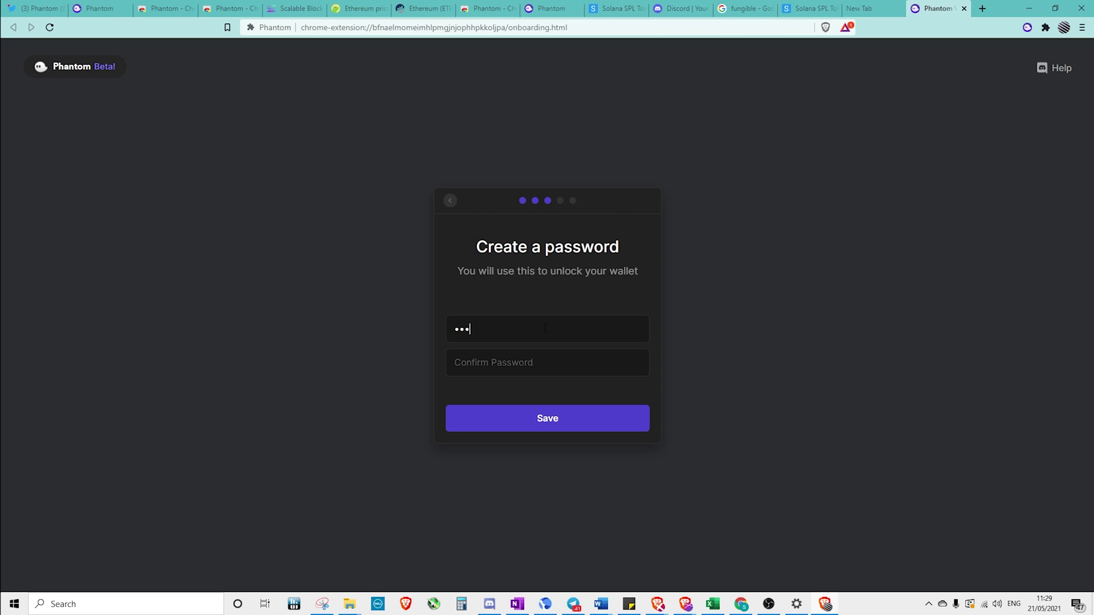
Set a wallet password, skip the keyboard shortcut step and finish onboarding
type("•")
left_click(542, 420)
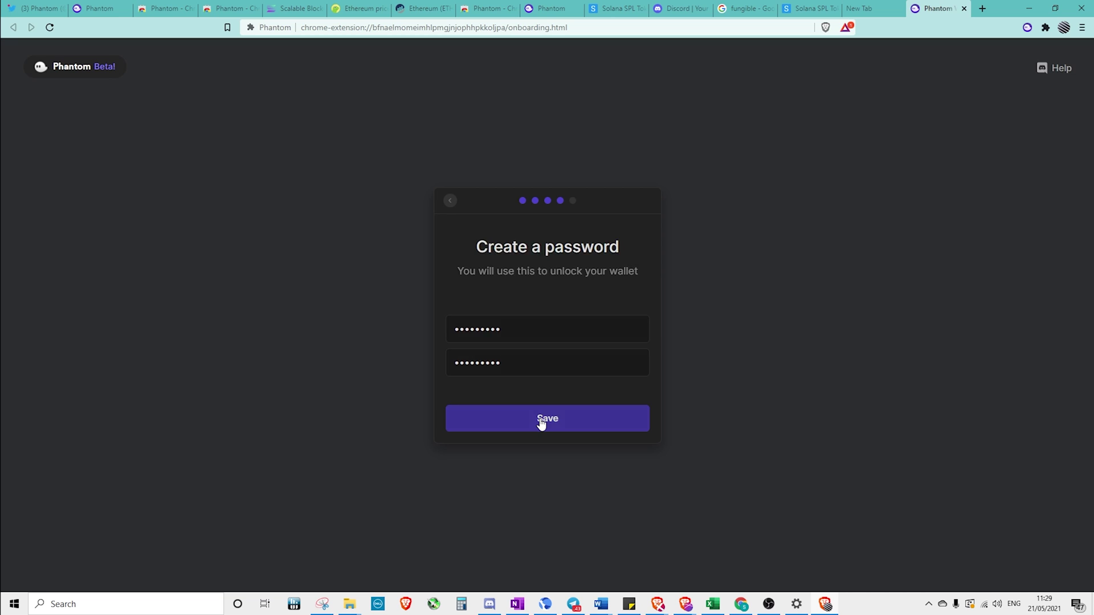
left_click(542, 420)
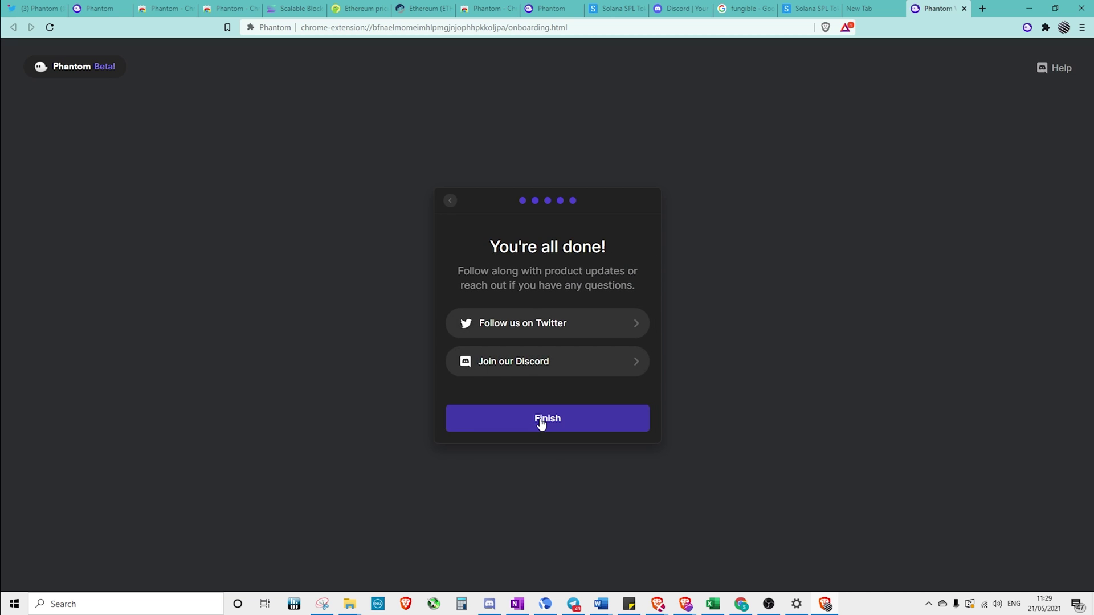
left_click(541, 422)
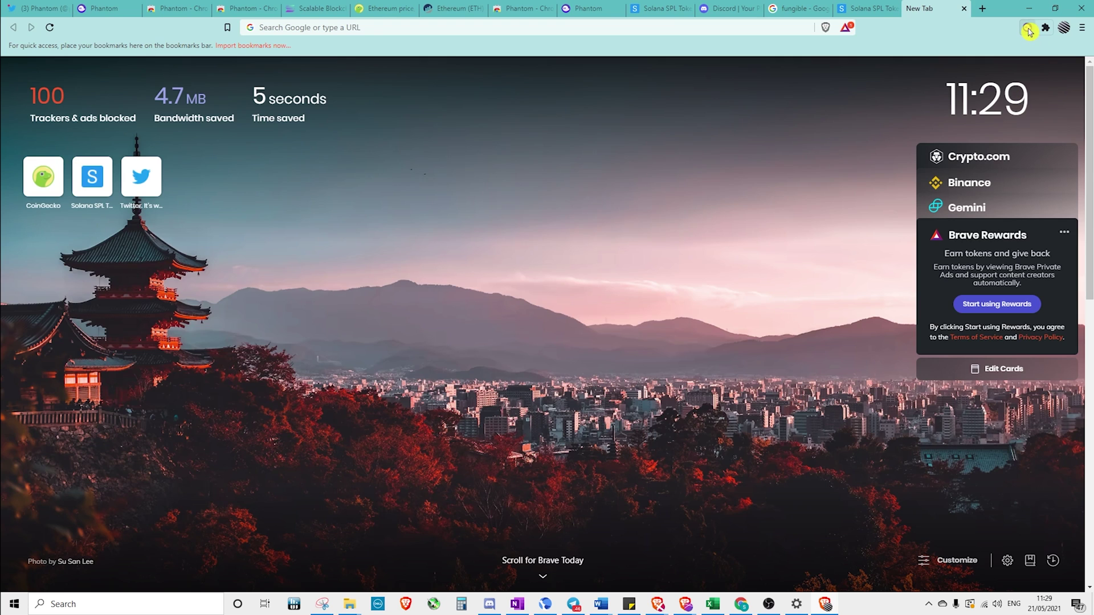
Copy Wallet 1's address from the Phantom popup and paste it into a new sticky note
left_click(1029, 29)
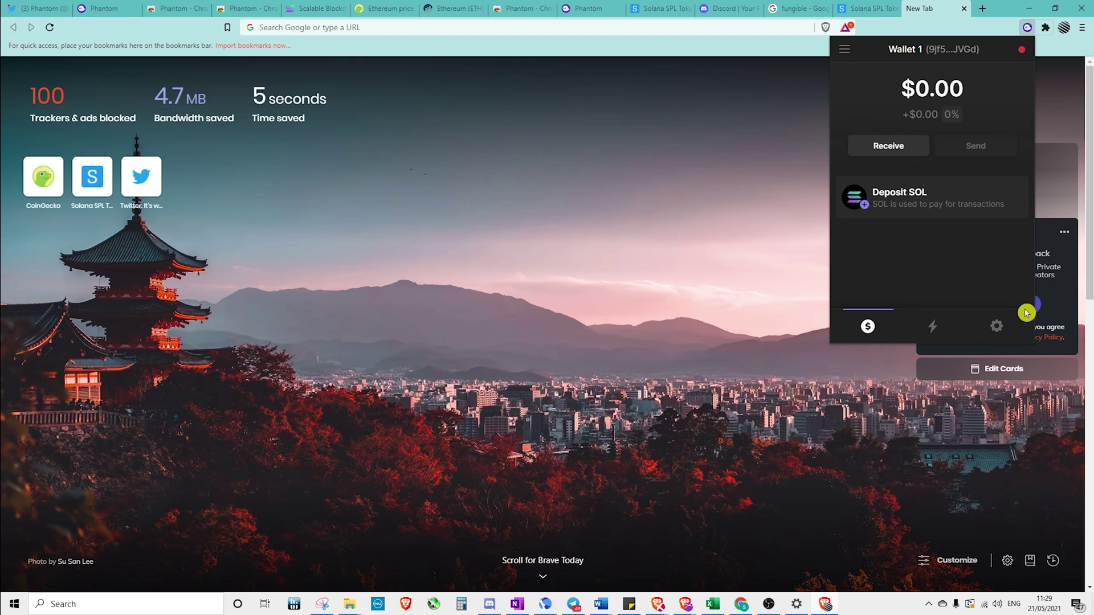
left_click(941, 55)
left_click(629, 606)
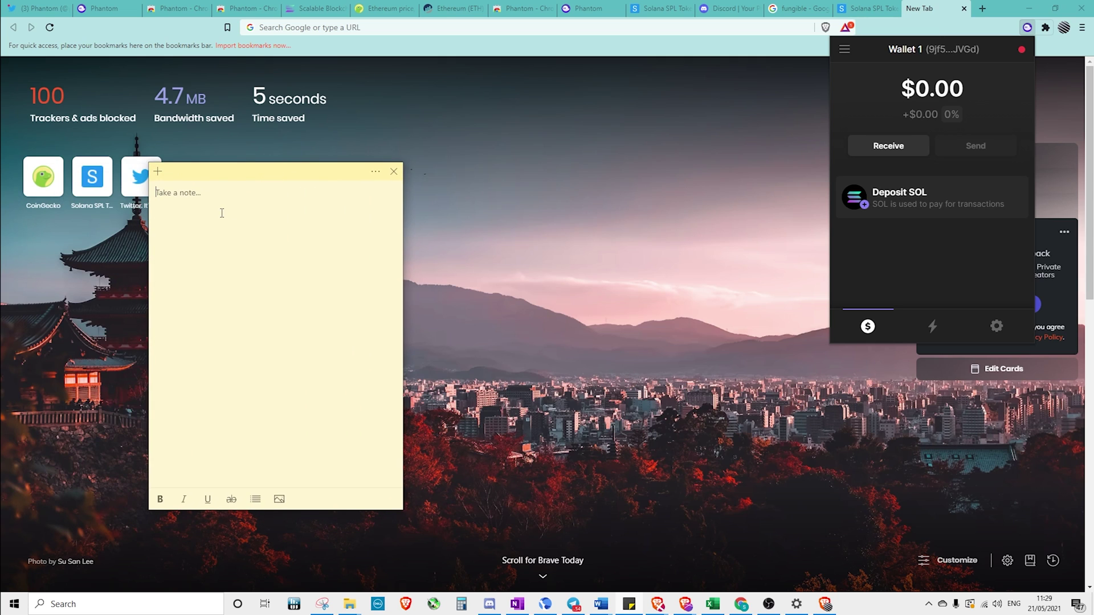
key("ctrl+v")
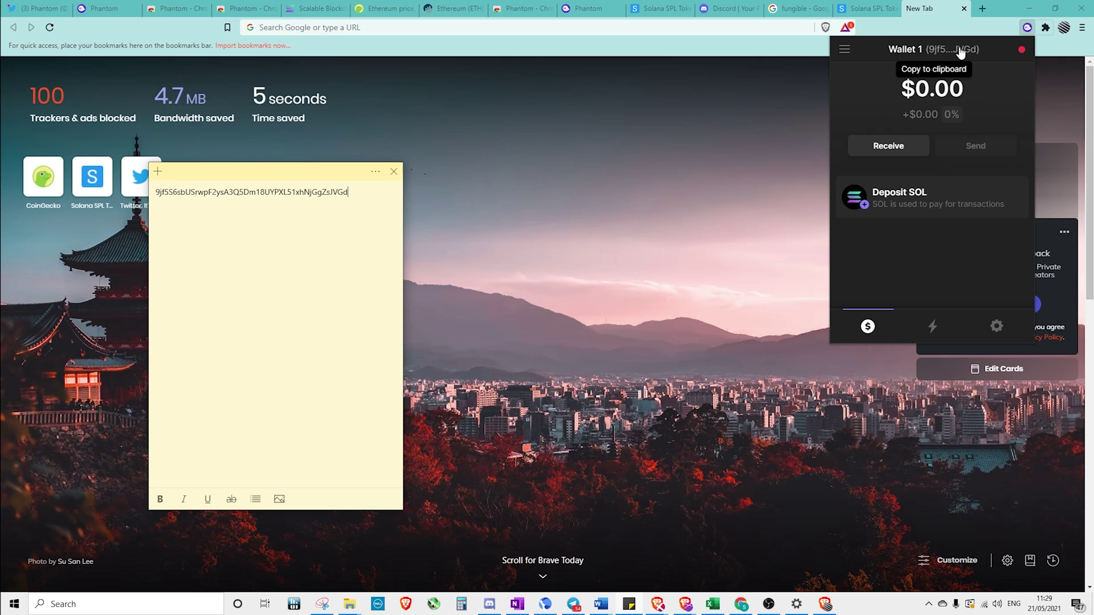
Copy the wallet address again and bring up the tokens available to receive
left_click(918, 84)
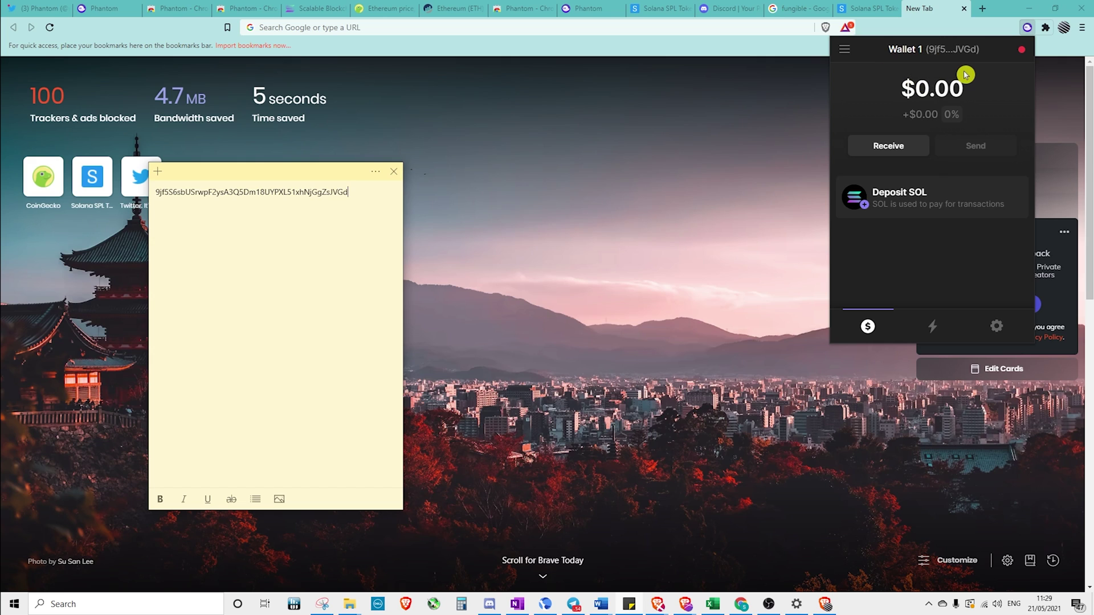
left_click(896, 70)
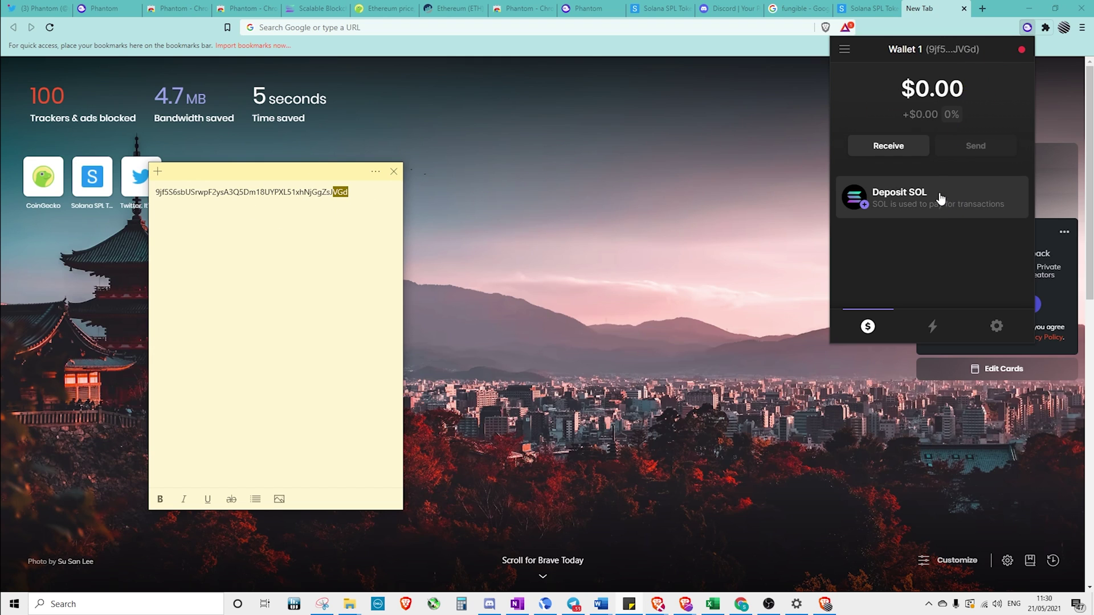
left_click(890, 147)
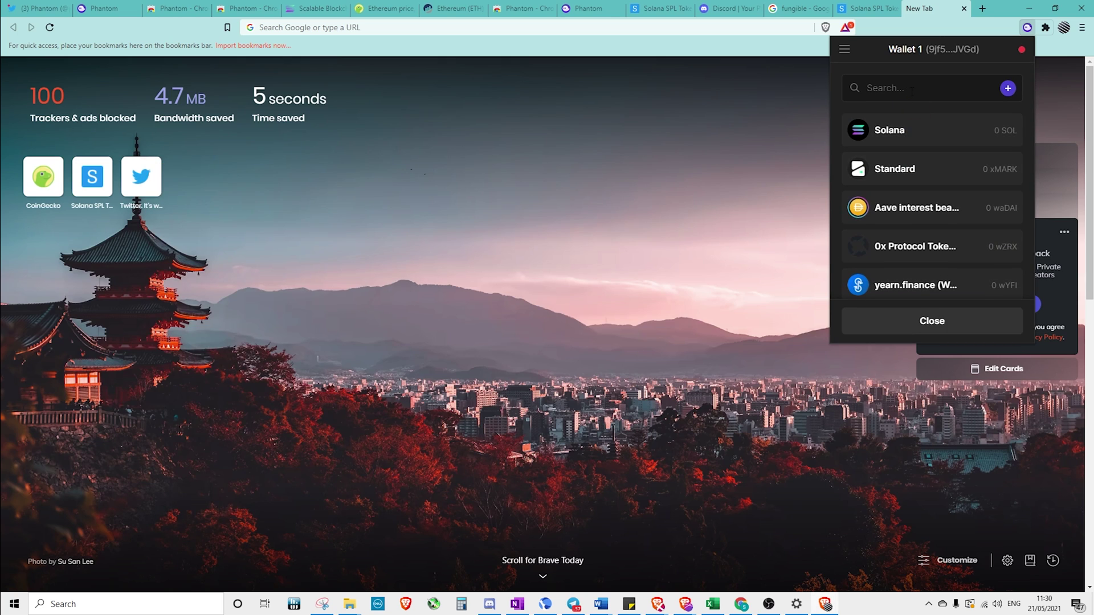
Search the receivable tokens for ray, serum, map, then usdc, and view USD Coin's deposit page
type("ray")
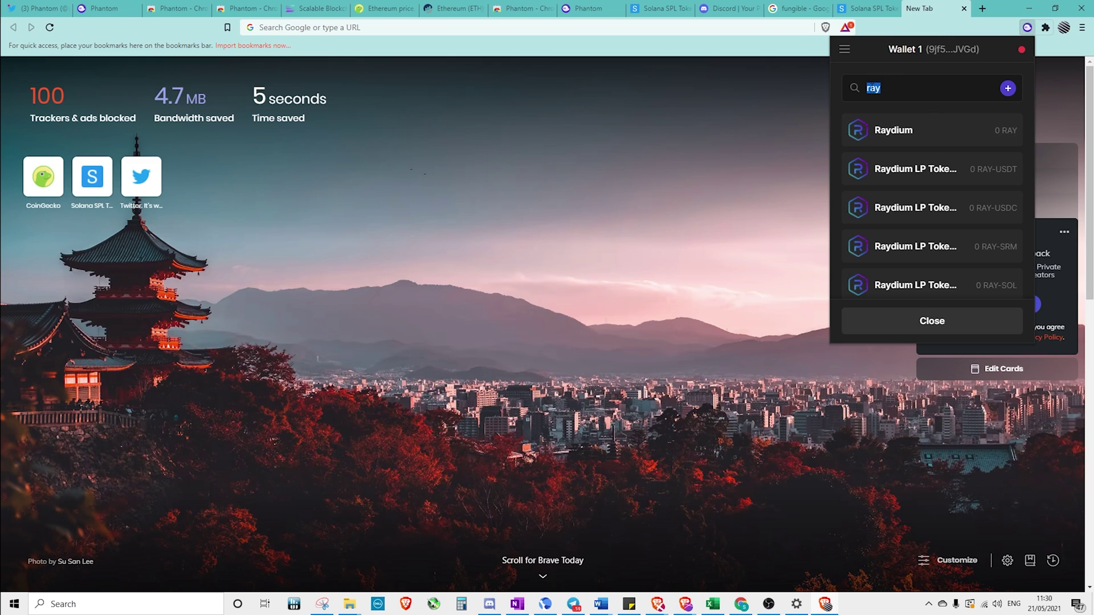
type("serum")
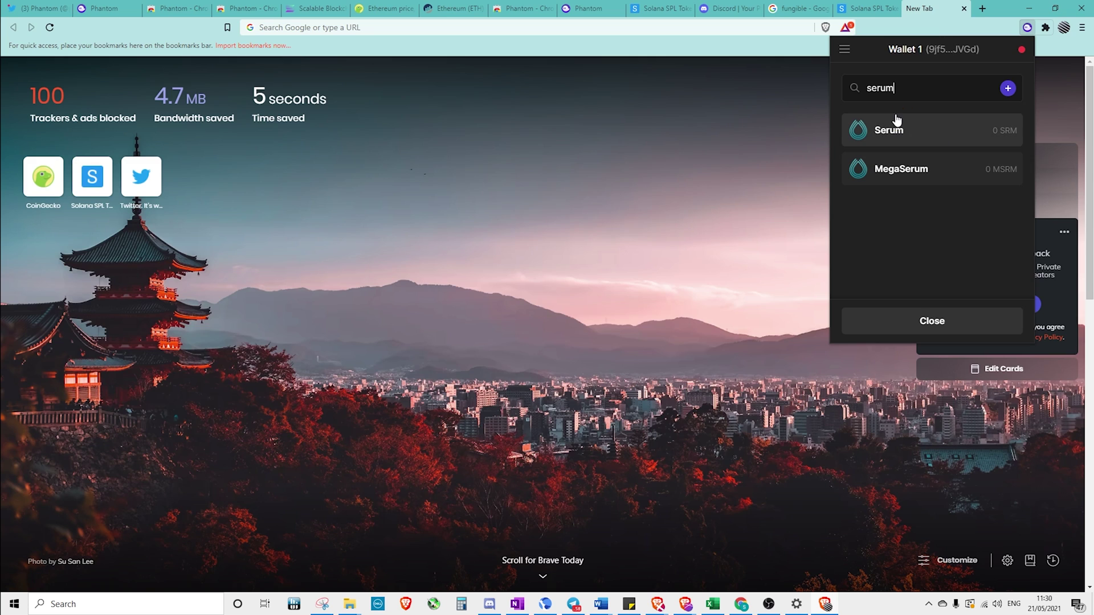
double_click(877, 86)
type("maps")
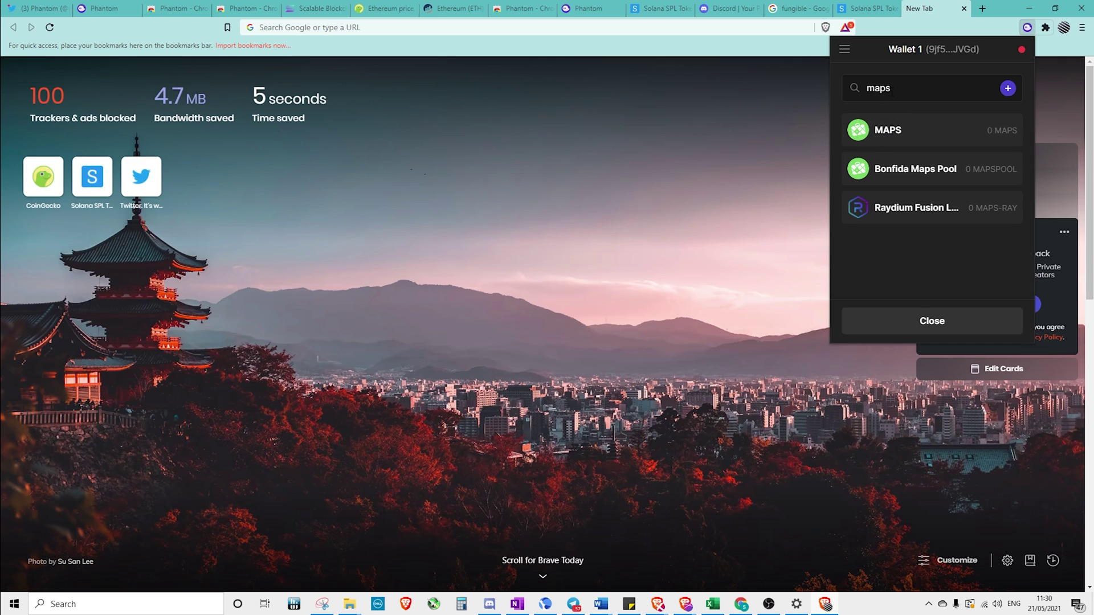
key("BackSpace")
key("BackSpace")
key("BackSpace")
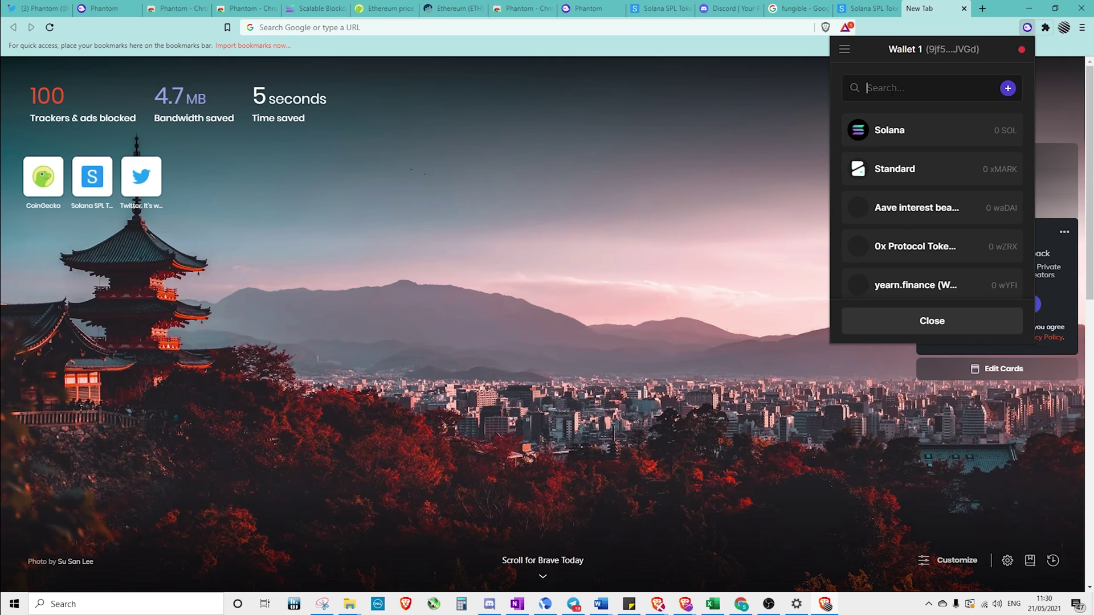
type("usdc")
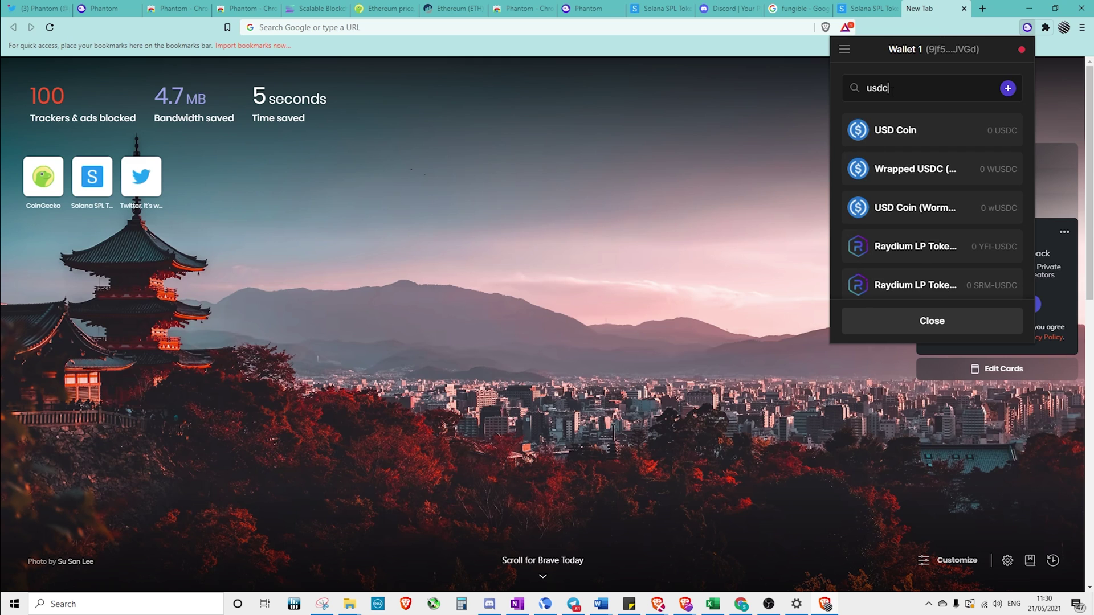
left_click(914, 129)
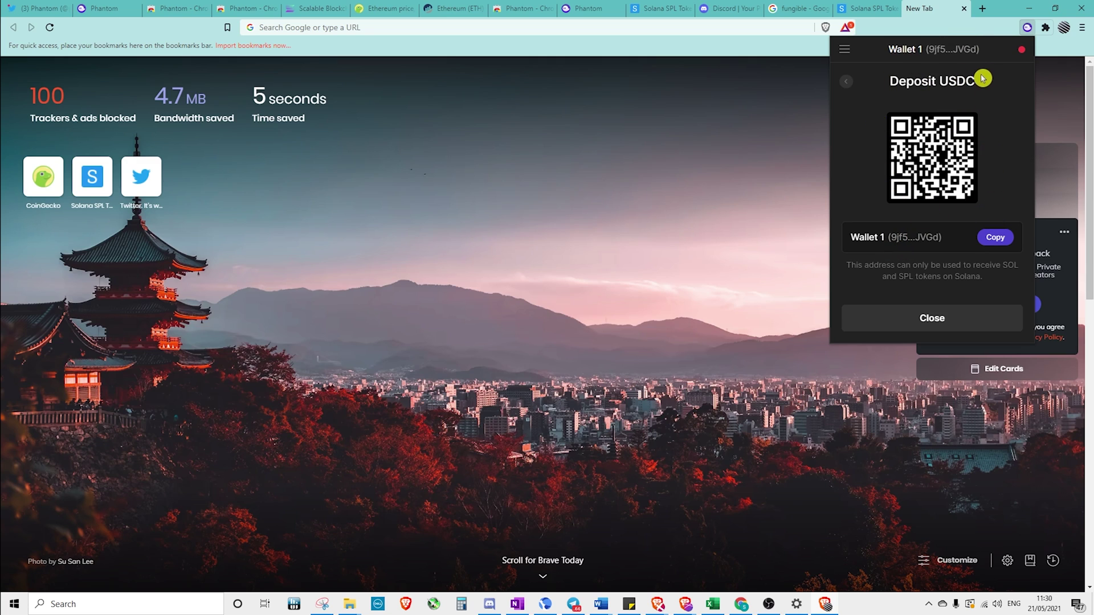
left_click(846, 81)
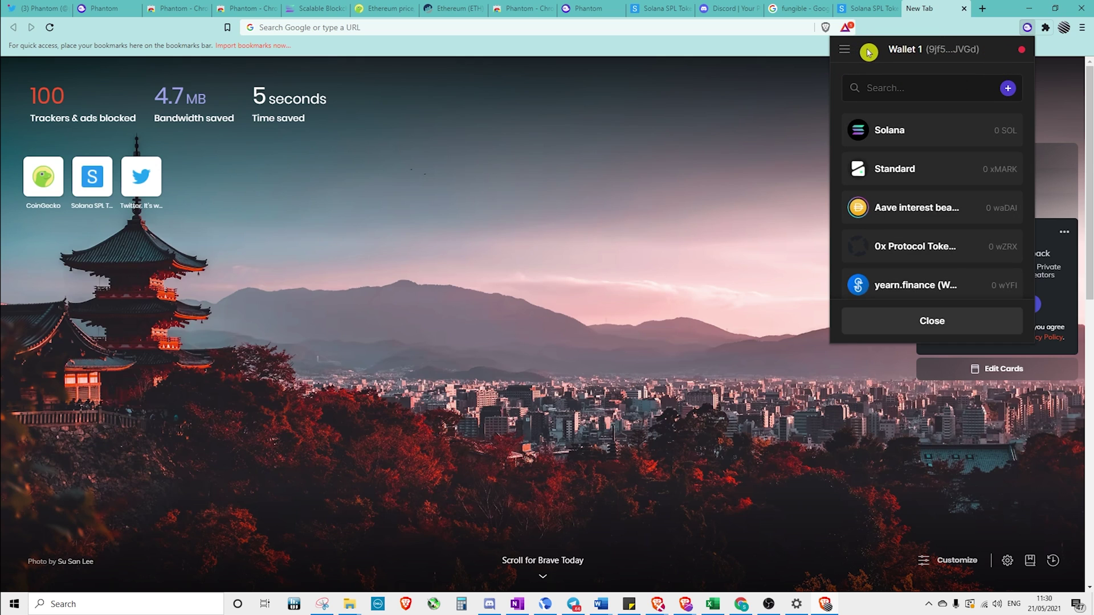
Create a new wallet, Wallet 2, from the side menu's add-wallet options
left_click(931, 320)
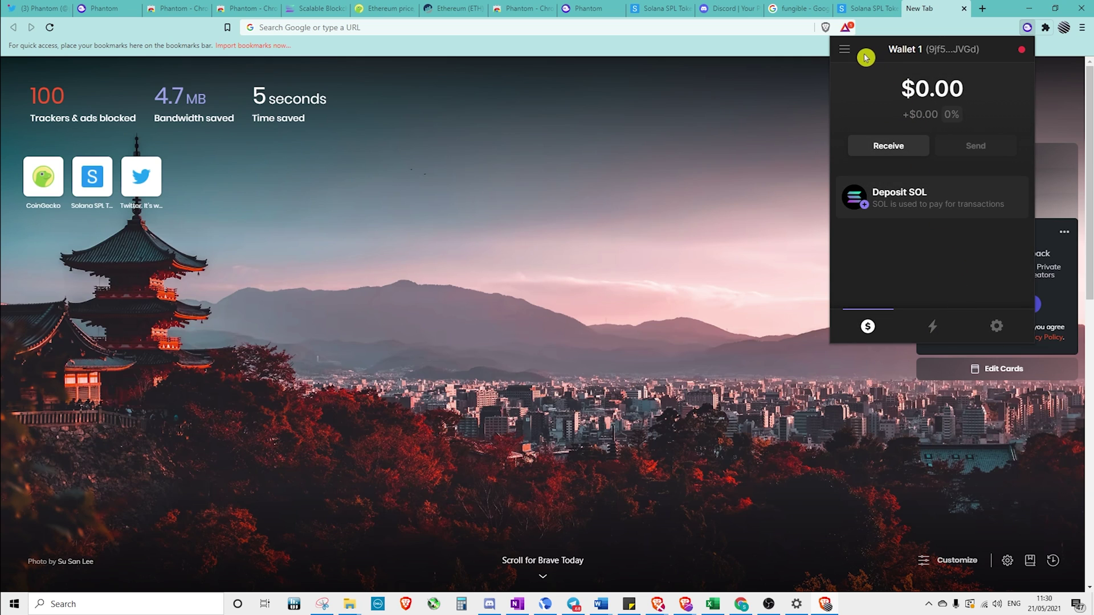
left_click(845, 49)
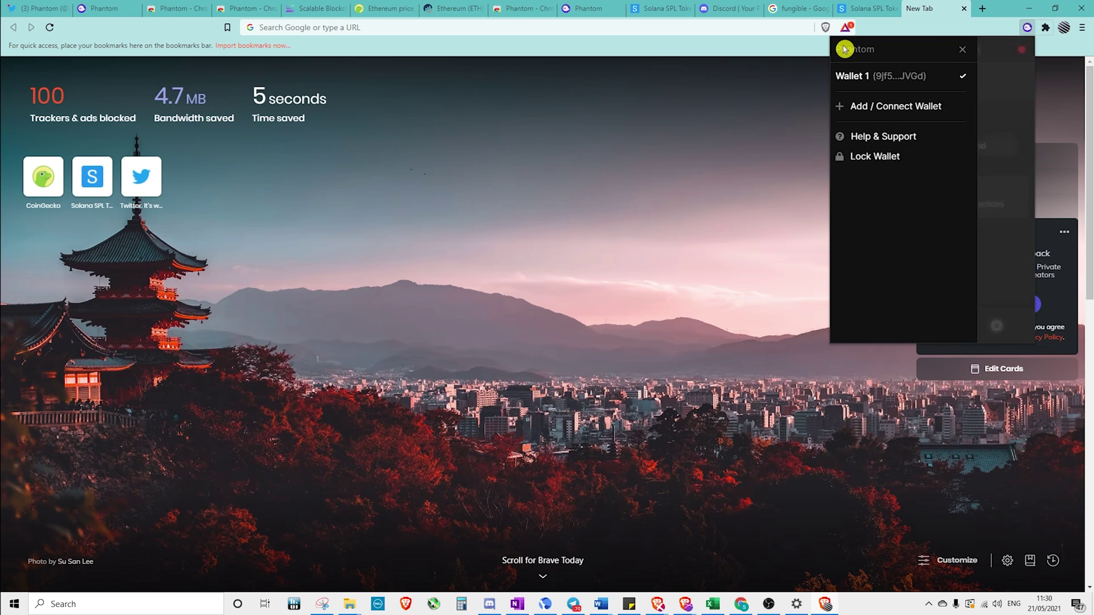
left_click(869, 107)
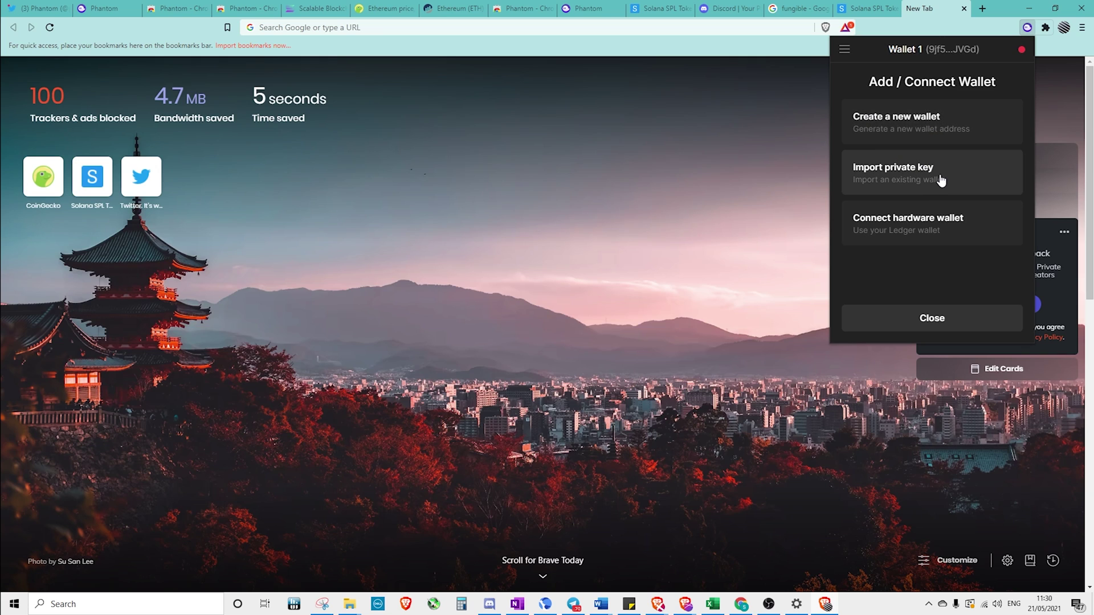
left_click(951, 126)
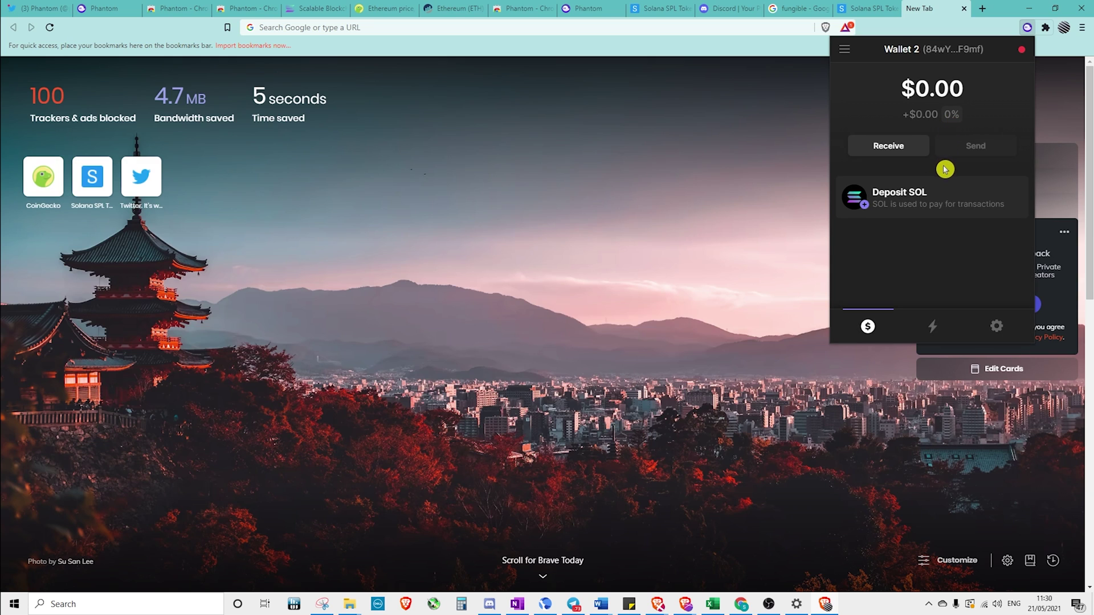
Create another new wallet, Wallet 3, the same way
left_click(843, 51)
left_click(880, 125)
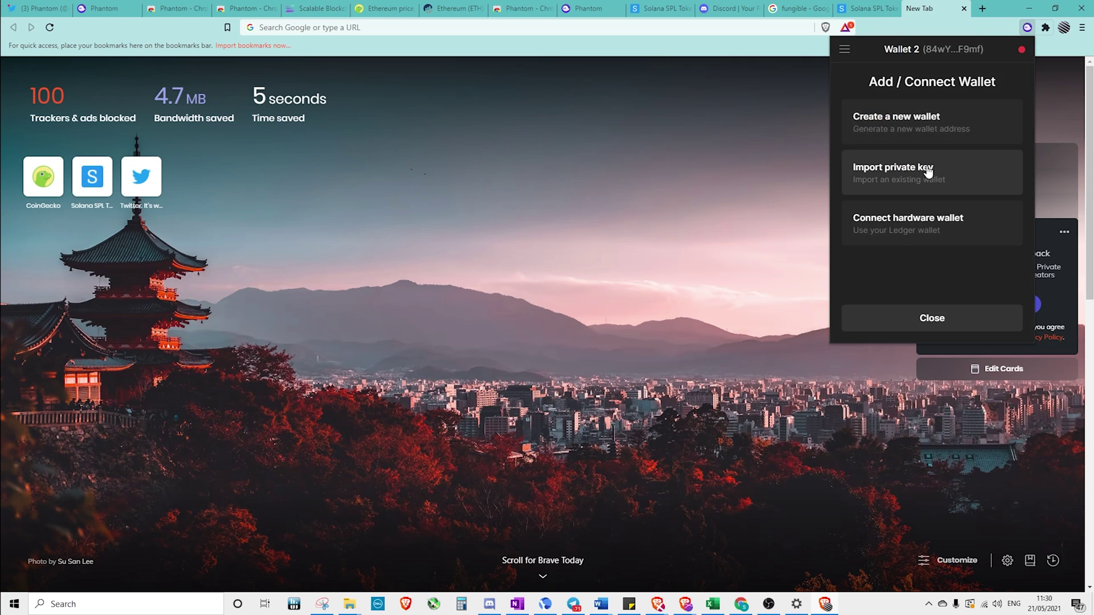
left_click(943, 127)
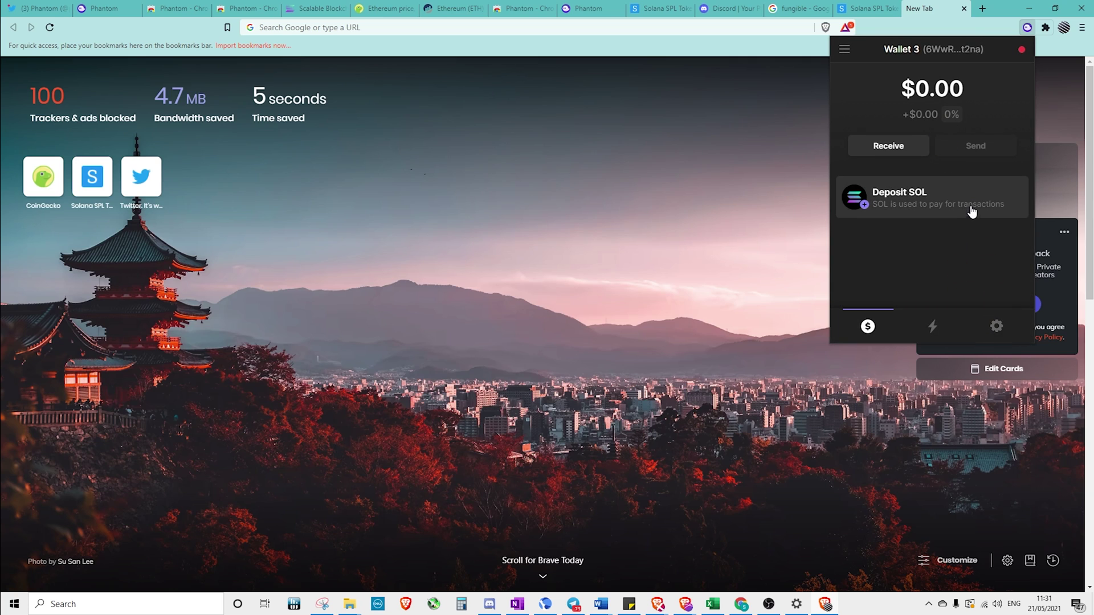
Delete Wallet 3 from its settings, then check the list shows only Wallet 1 and Wallet 2
left_click(997, 327)
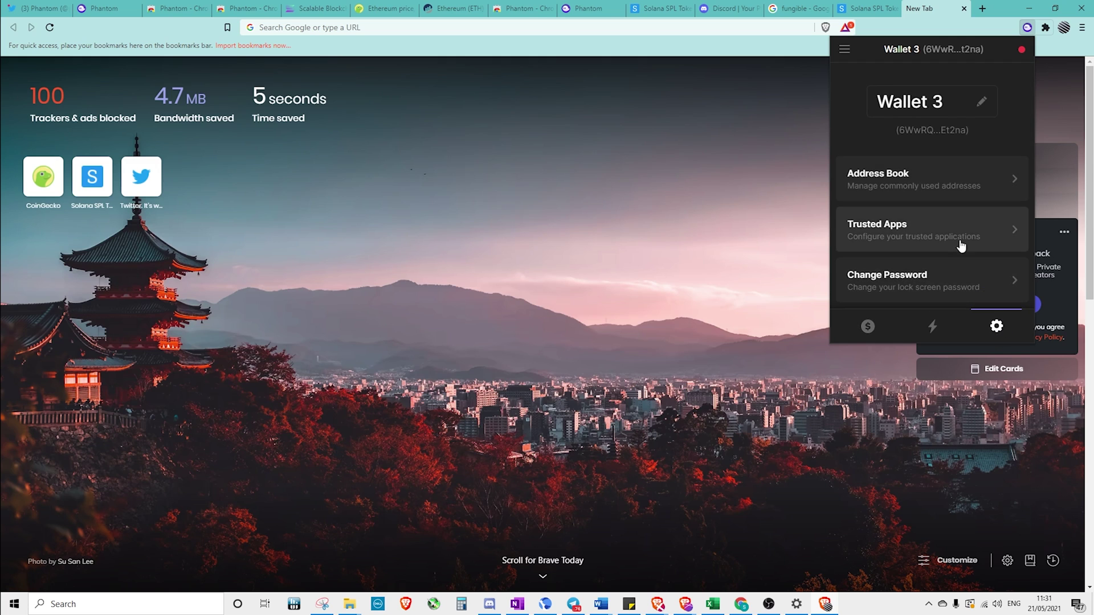
scroll(956, 240, "down", 5)
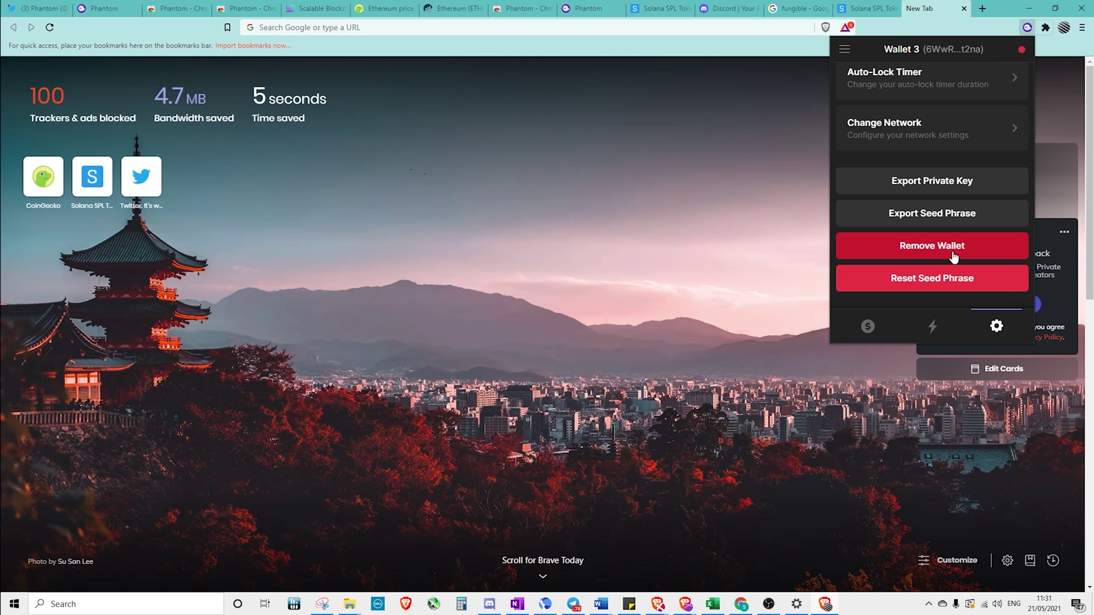
left_click(950, 252)
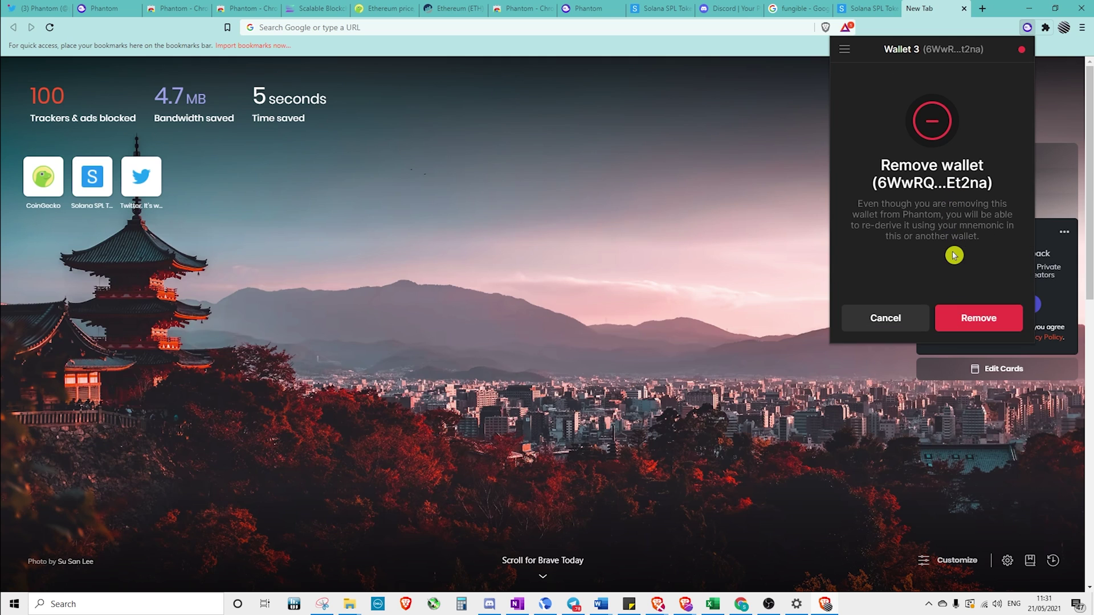
left_click(964, 323)
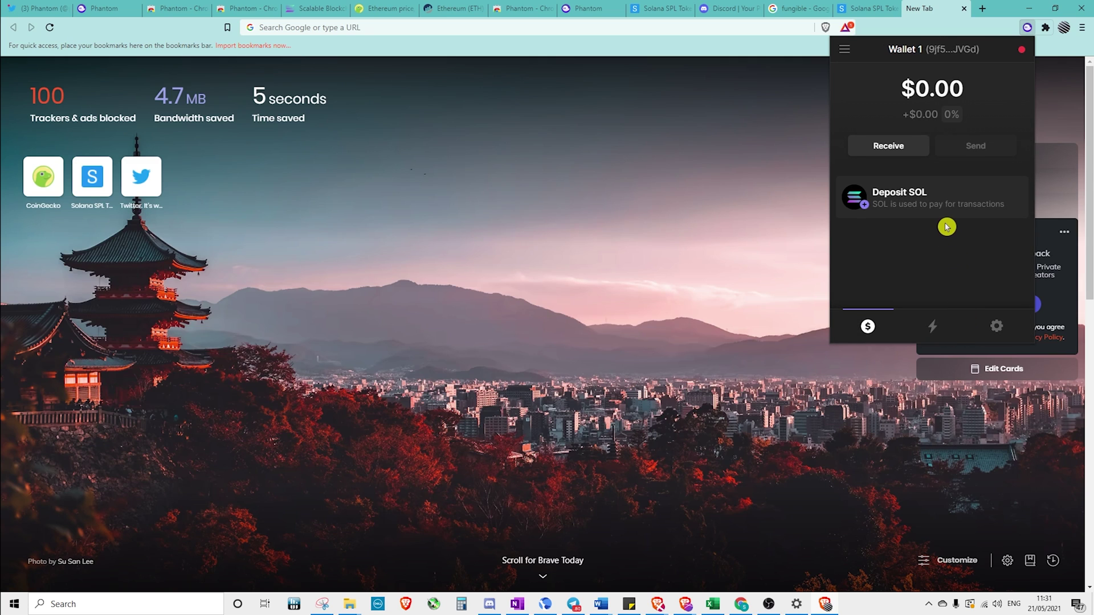
left_click(844, 50)
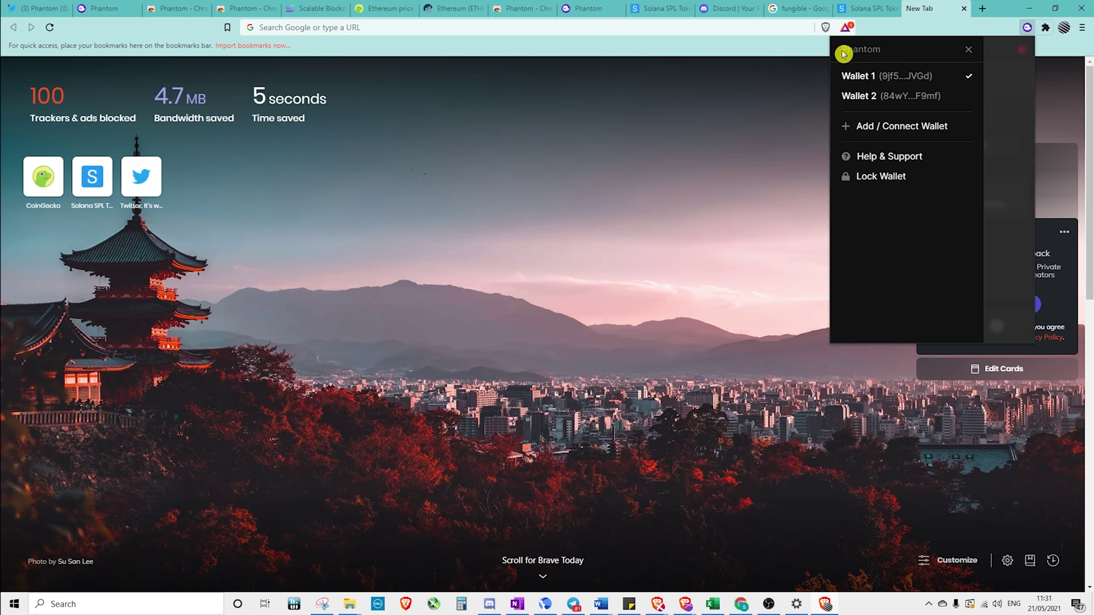
Reveal Wallet 1's seed phrase via Export Seed Phrase in Settings, confirming the password
left_click(971, 50)
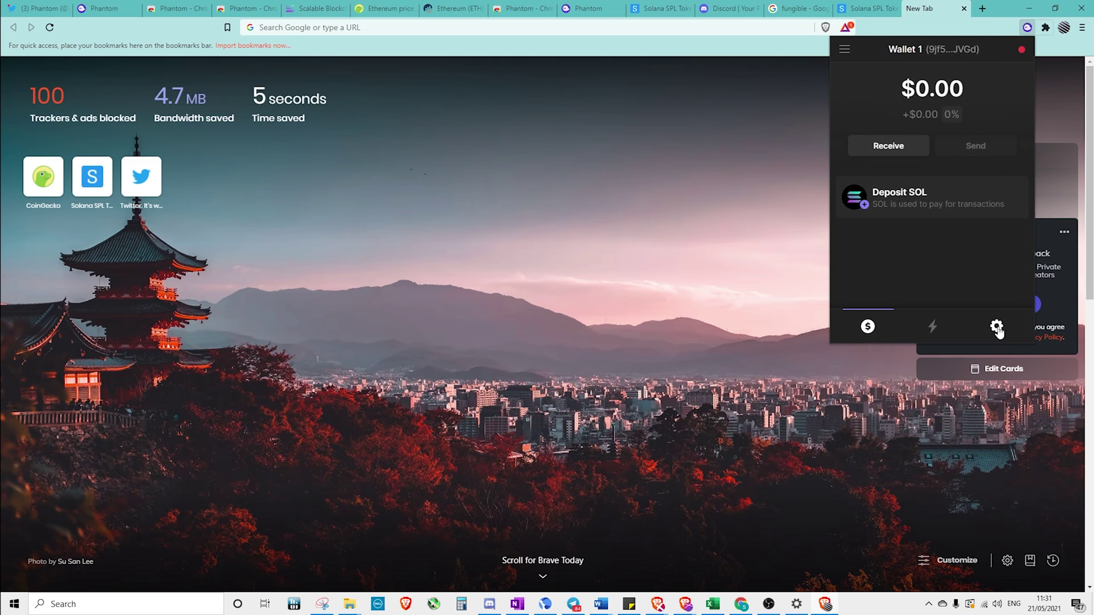
left_click(997, 327)
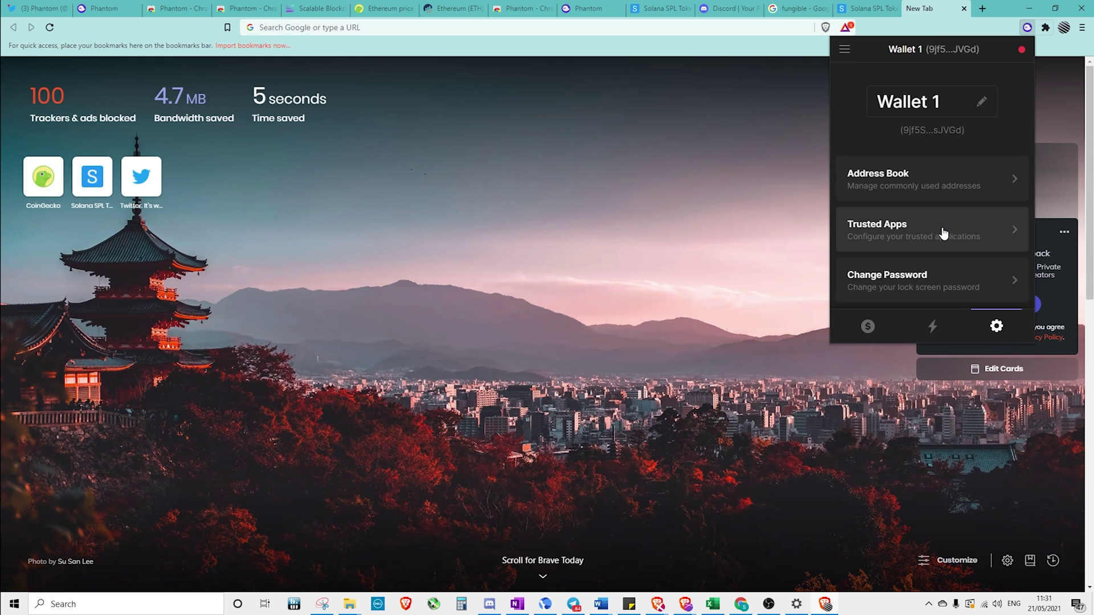
scroll(943, 235, "down", 2)
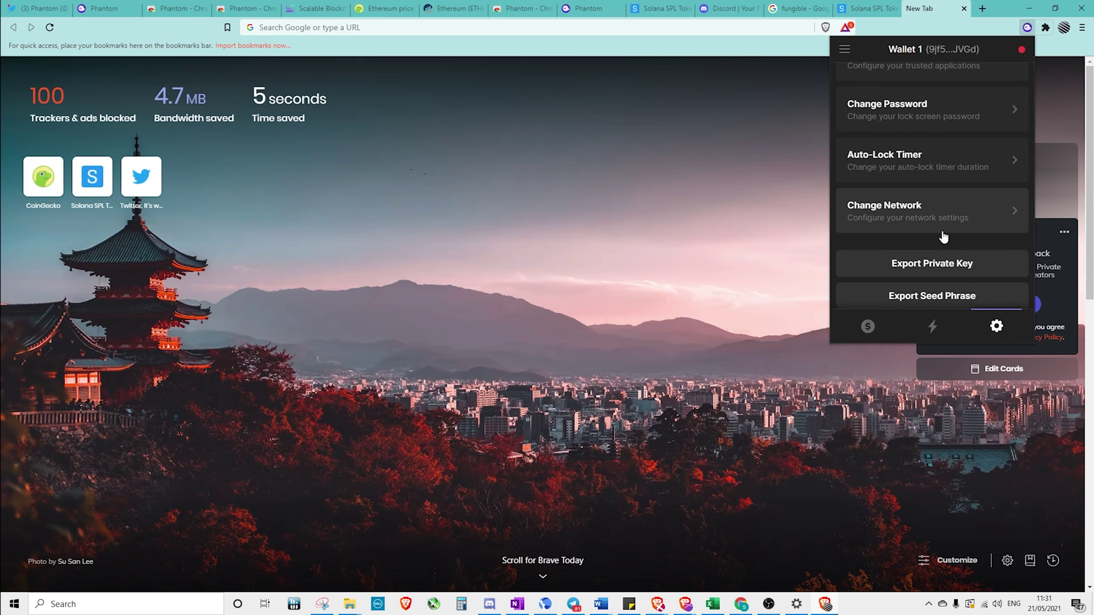
scroll(942, 245, "down", 1)
left_click(940, 241)
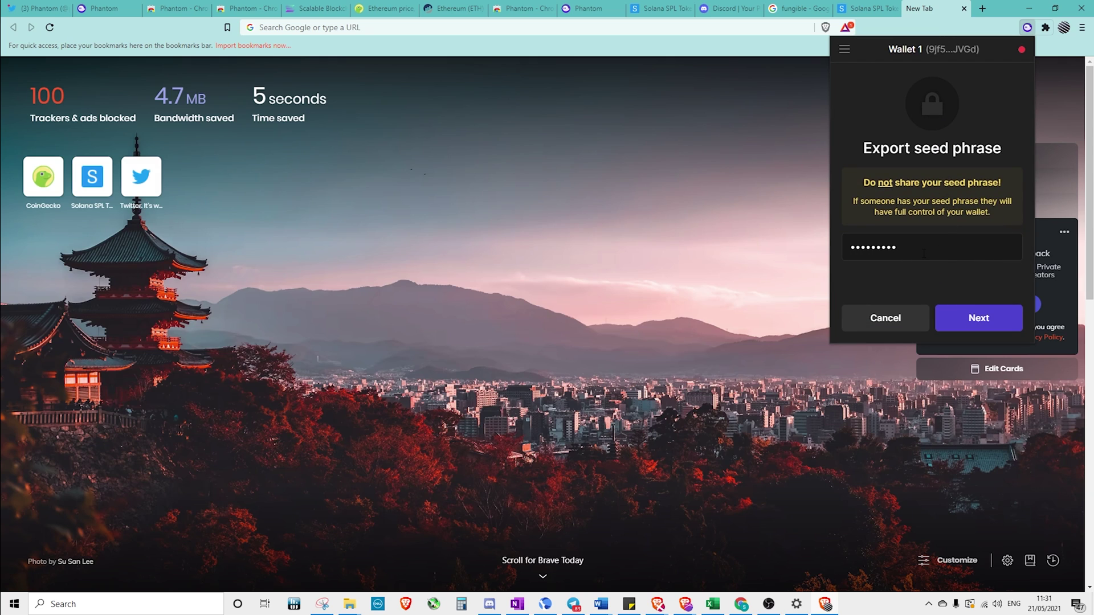
left_click(952, 316)
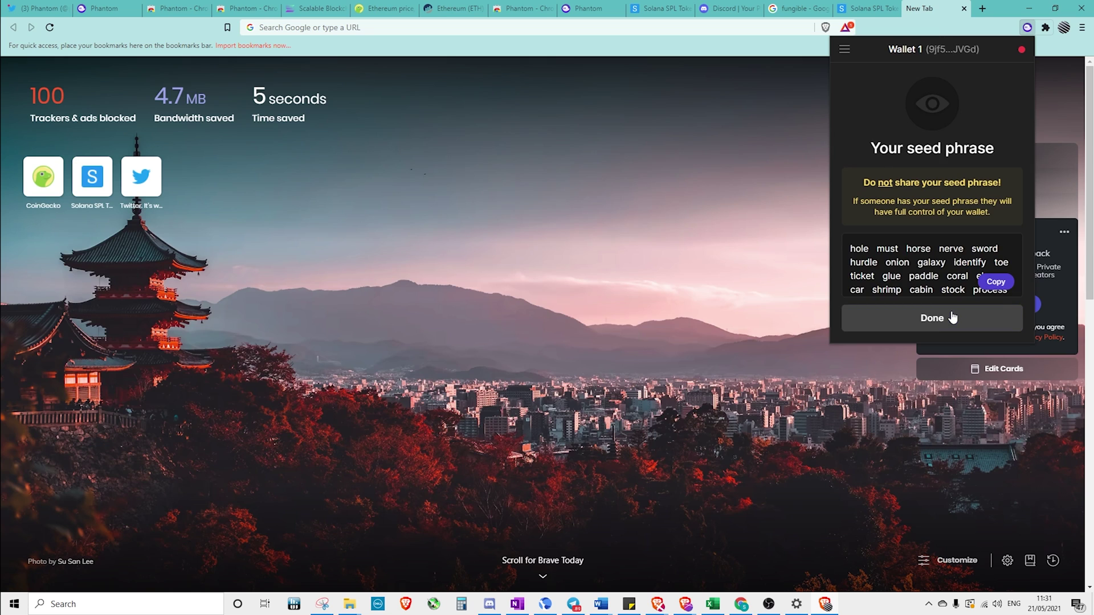
Copy the seed phrase into the sticky note, then close the seed phrase view
left_click(998, 284)
left_click(629, 604)
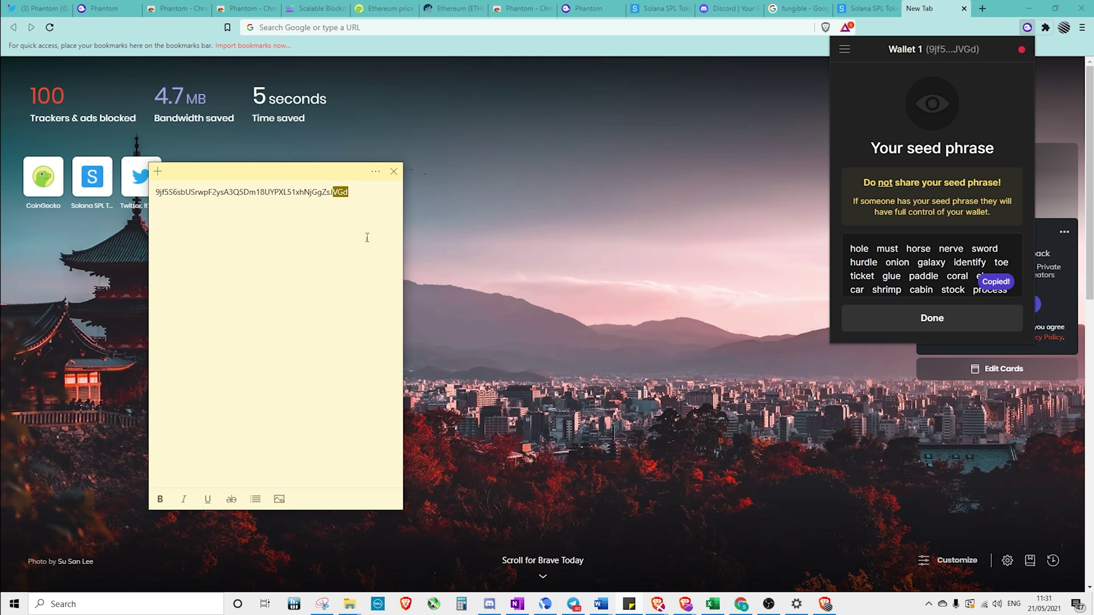
key("ctrl+v")
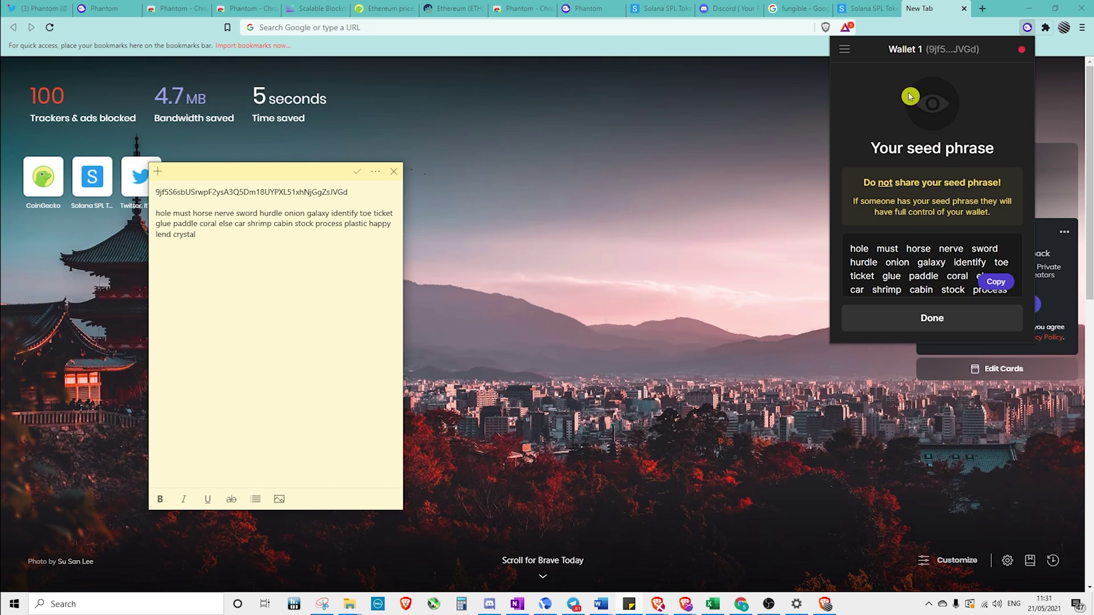
left_click(950, 320)
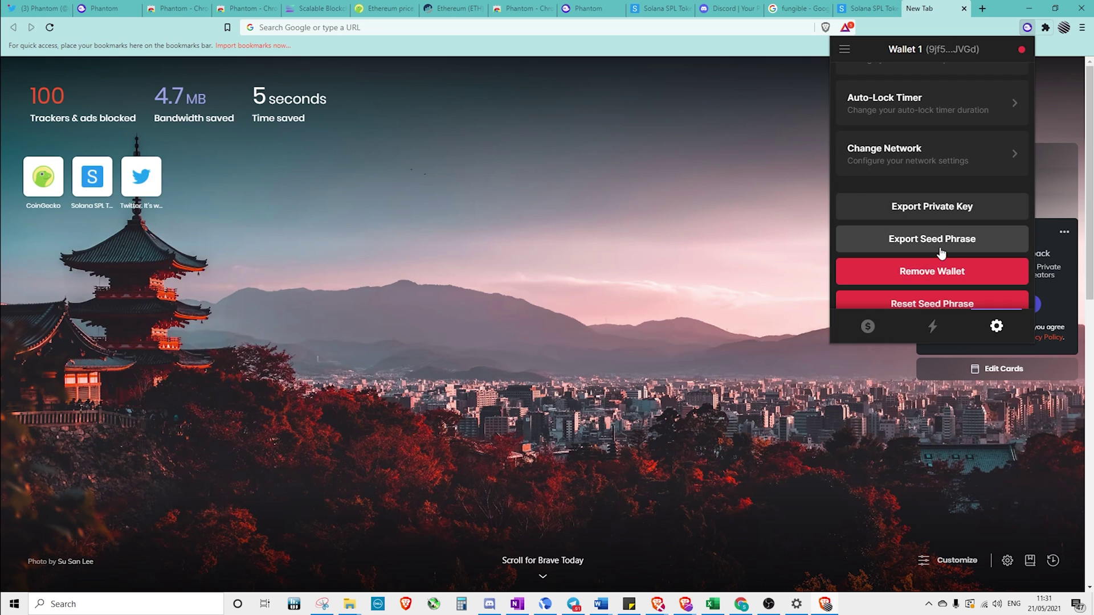
Start Reset Seed Phrase, cancel it once, then start the reset again from Settings
scroll(950, 268, "down", 1)
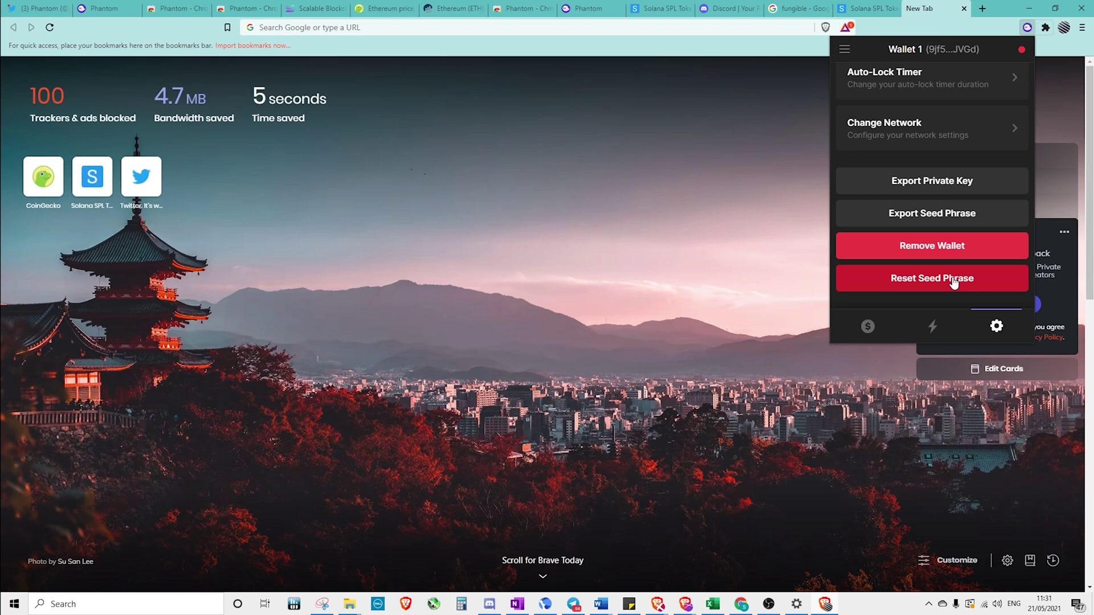
left_click(961, 282)
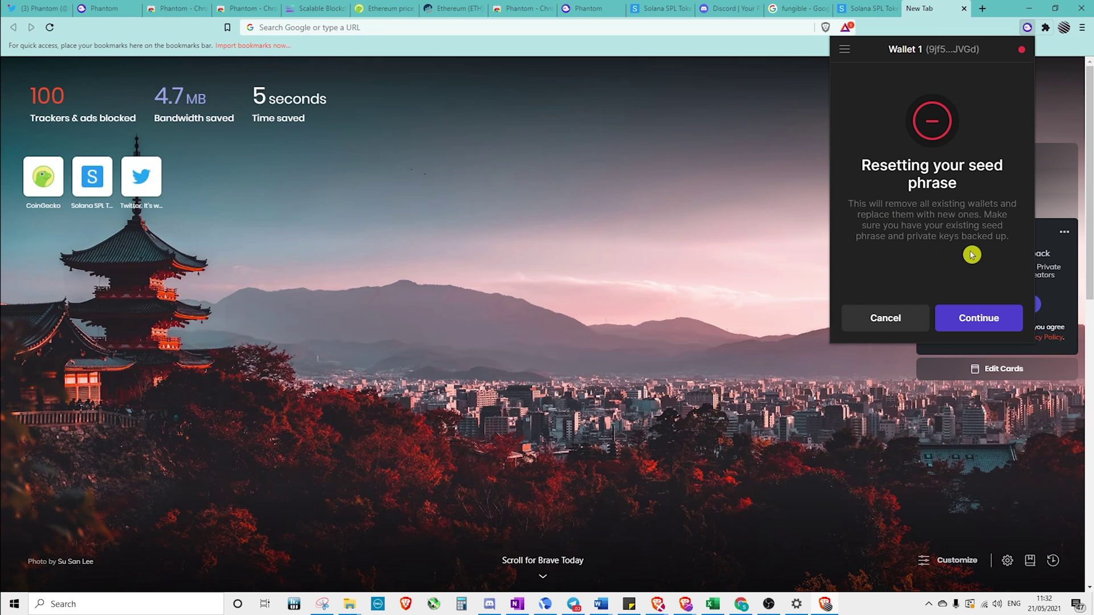
left_click(906, 324)
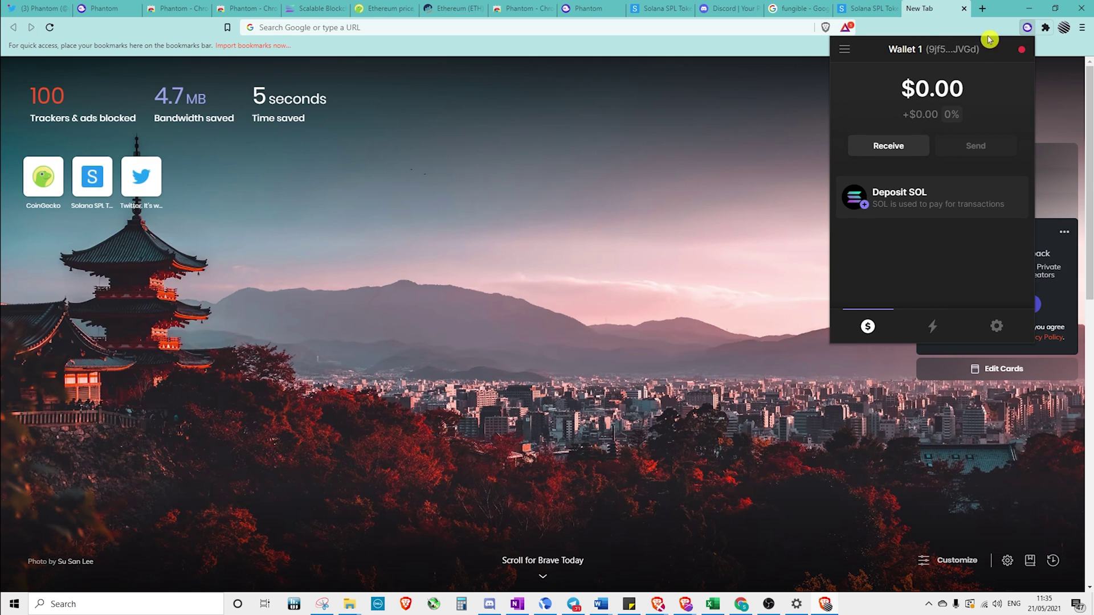
left_click(996, 326)
scroll(972, 249, "down", 5)
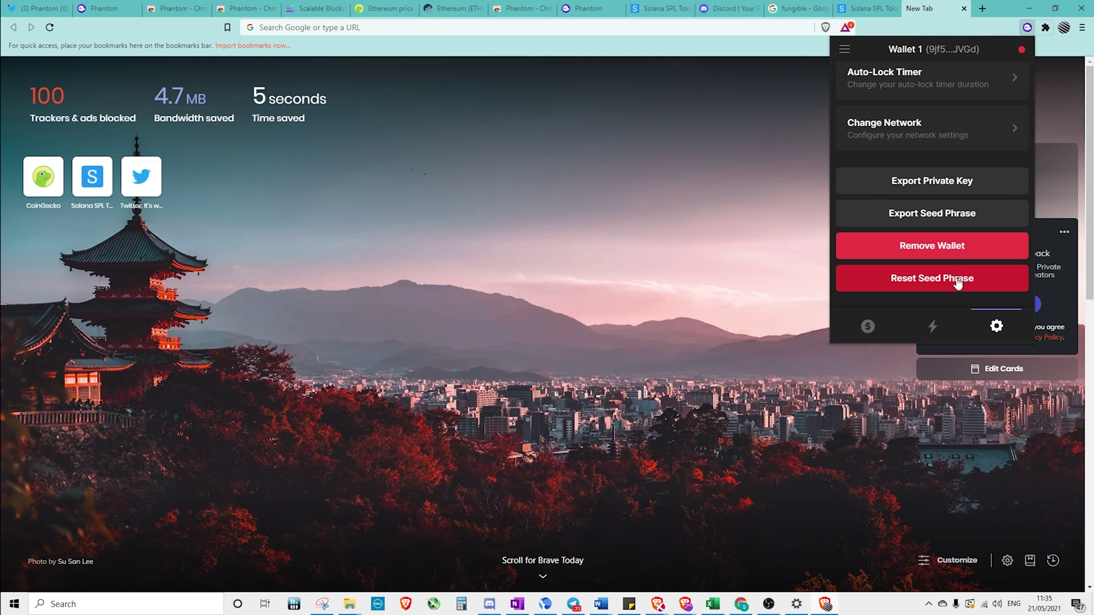
left_click(950, 282)
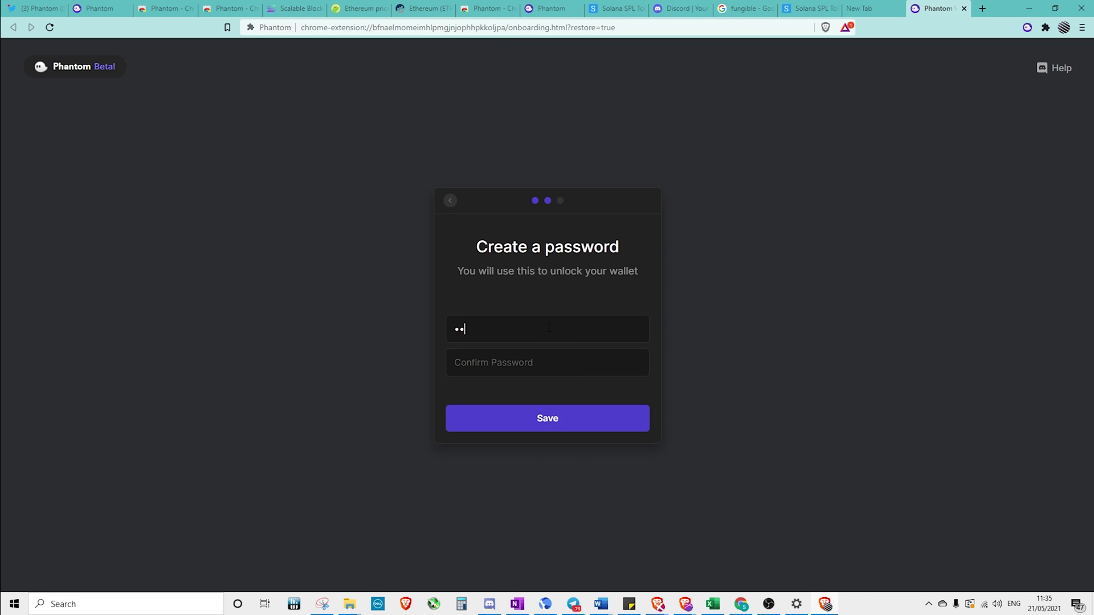
Set and confirm a new wallet password, save it, and finish the restore
type("••••••")
key("Return")
left_click(549, 327)
type("••")
key("Tab")
type("••••••••")
left_click(546, 418)
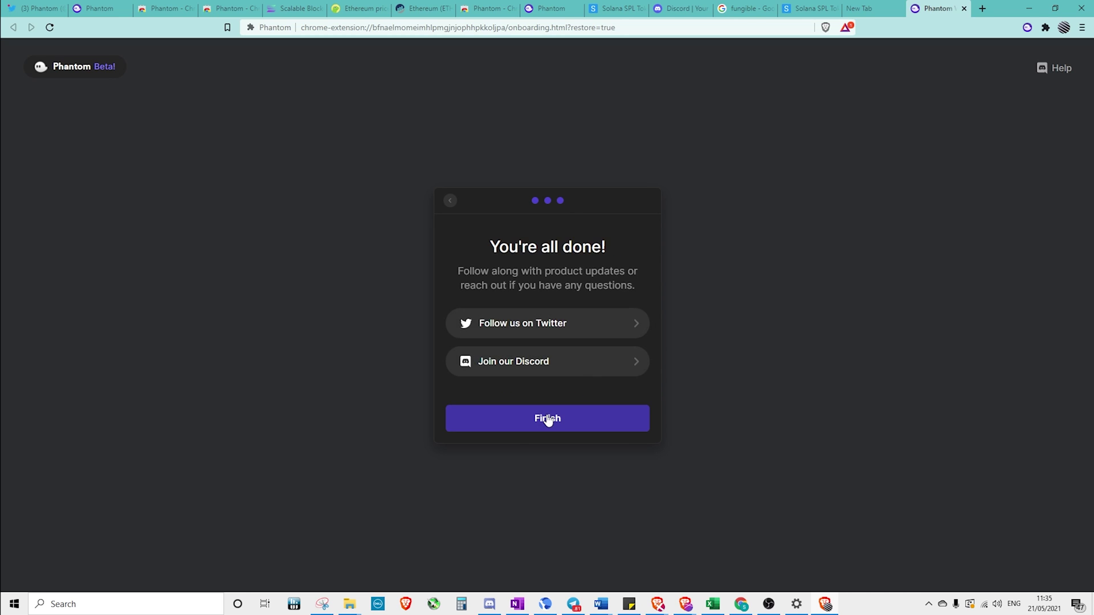
left_click(547, 418)
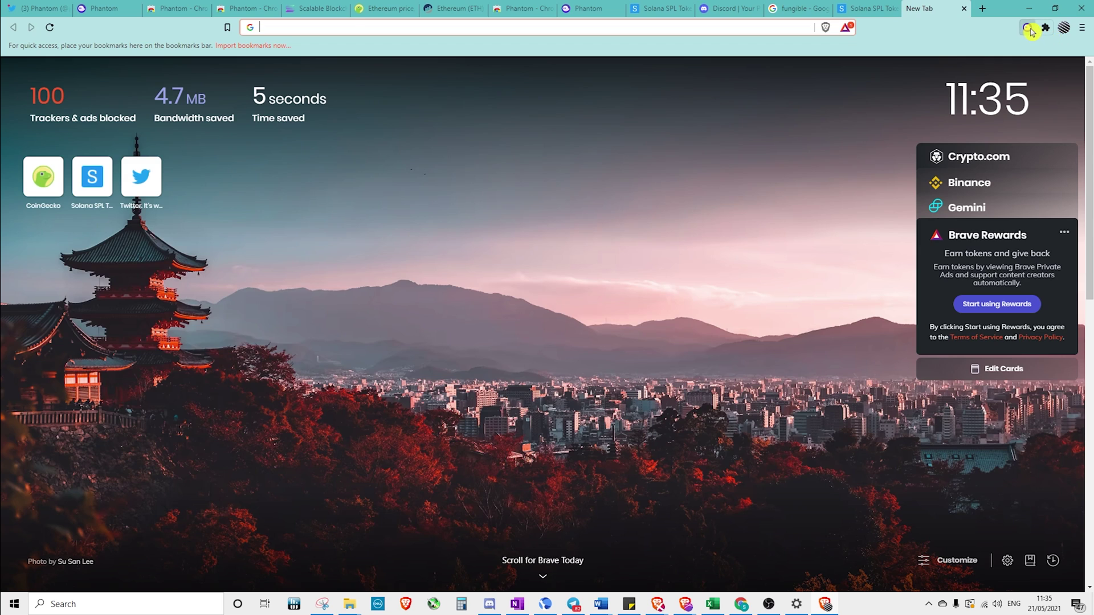
Open the Phantom popup on Wallet 1 and check the side menu
left_click(1030, 28)
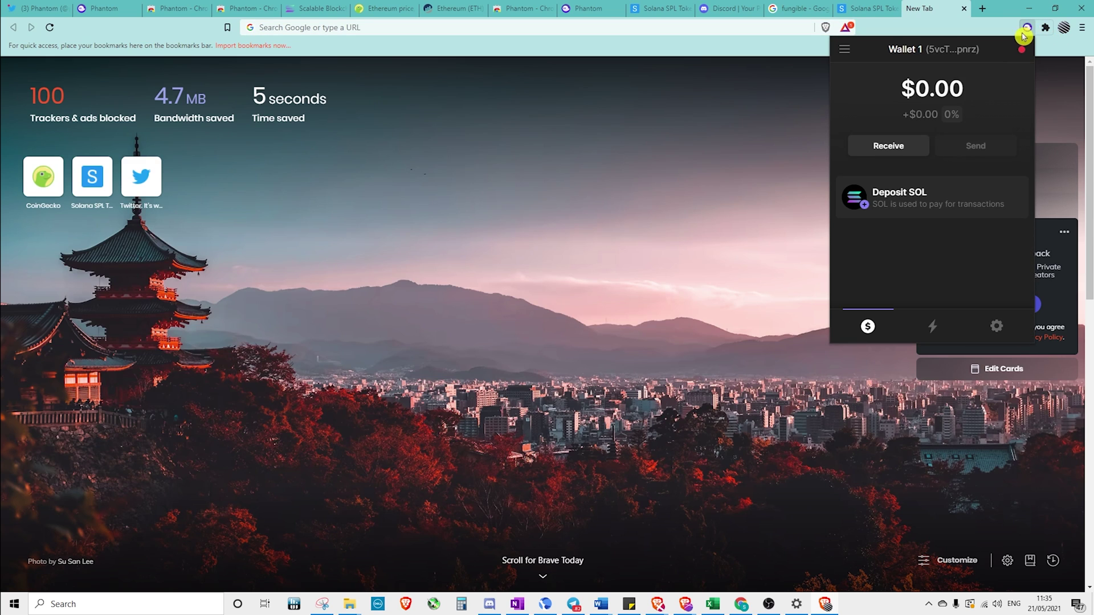
left_click(845, 51)
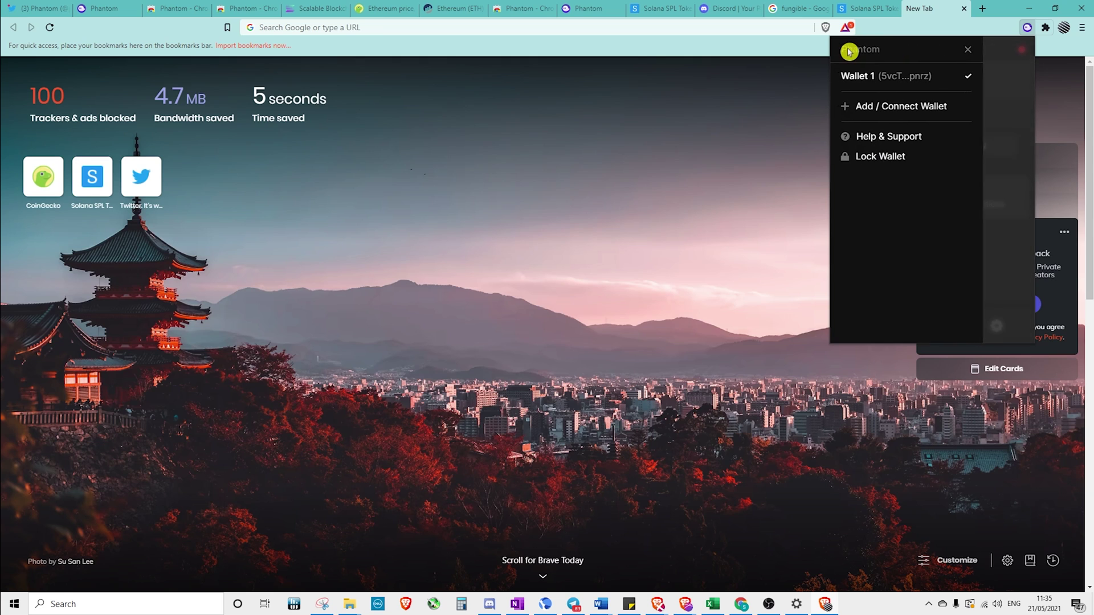
left_click(991, 51)
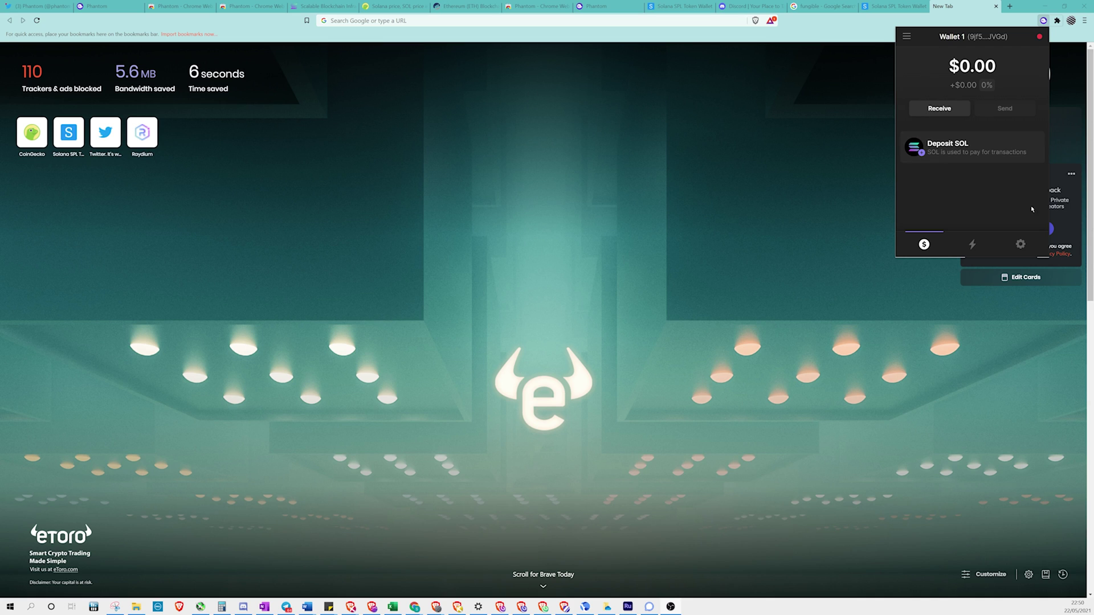
Create Wallet 2, Wallet 3 and Wallet 4 through Add / Connect Wallet > Create a new wallet
left_click(907, 38)
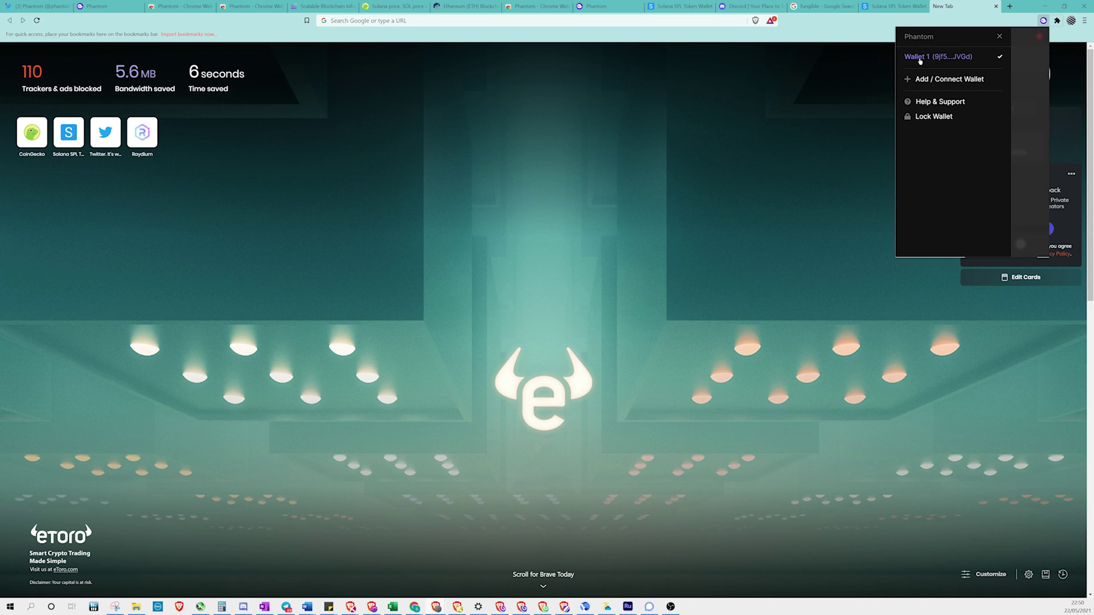
left_click(939, 81)
left_click(942, 84)
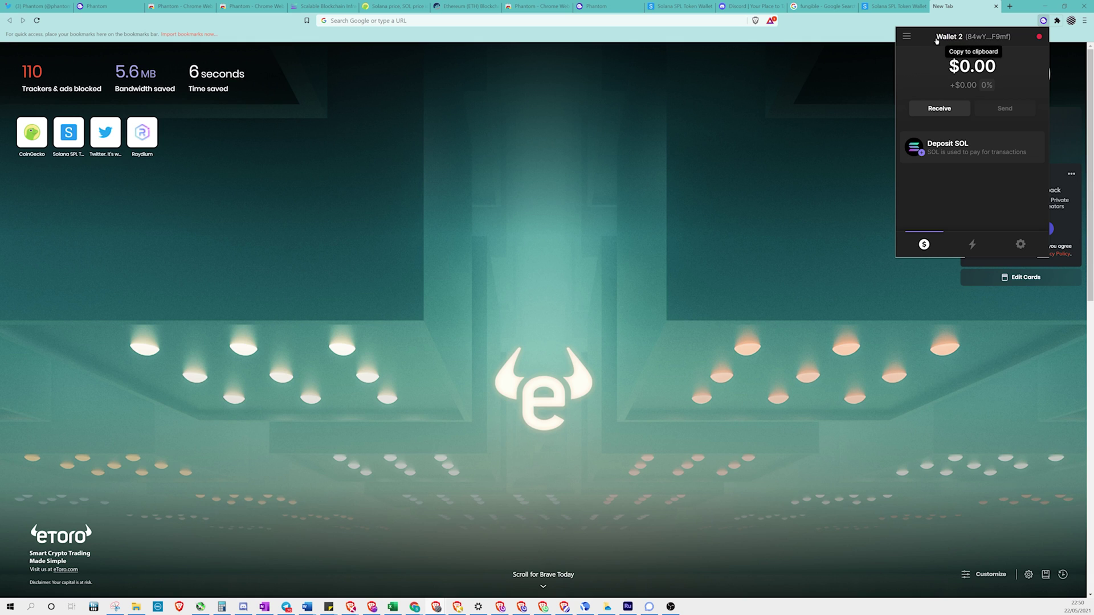
left_click(907, 36)
left_click(939, 99)
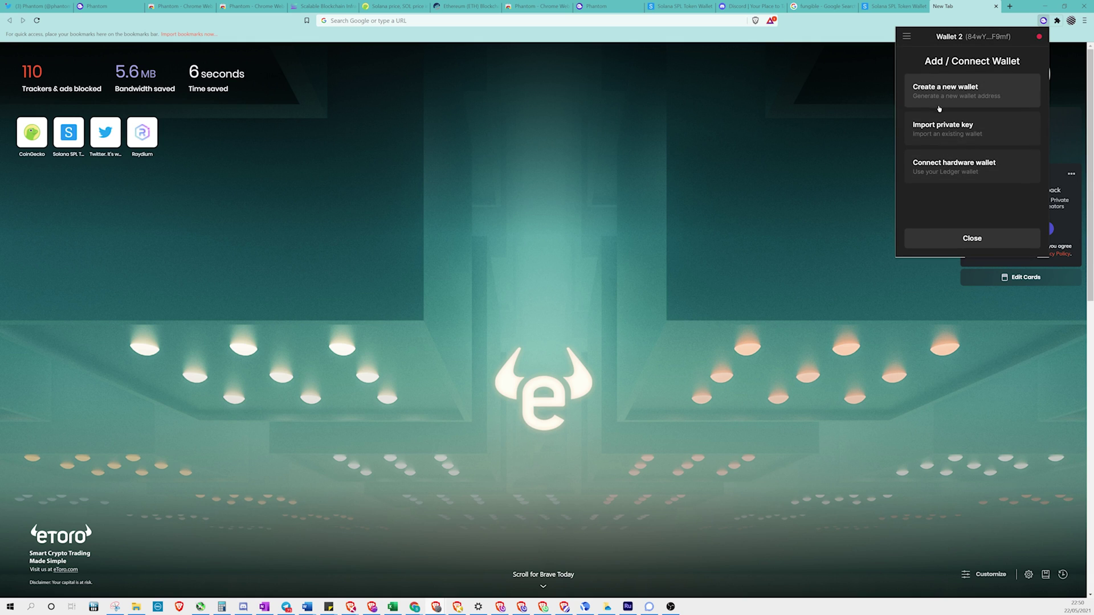
left_click(943, 97)
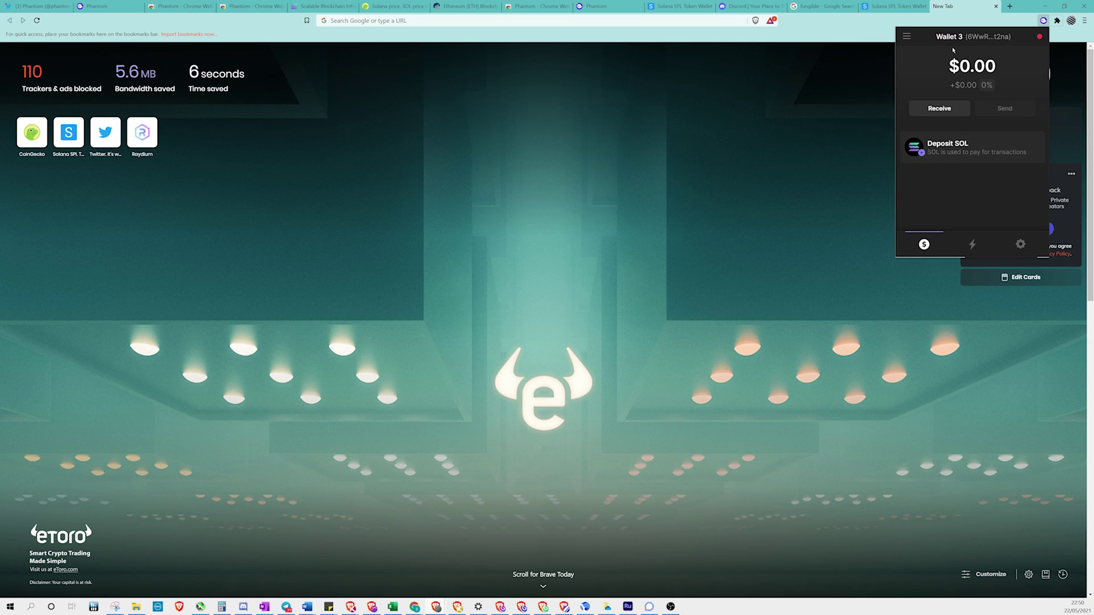
left_click(907, 37)
left_click(943, 106)
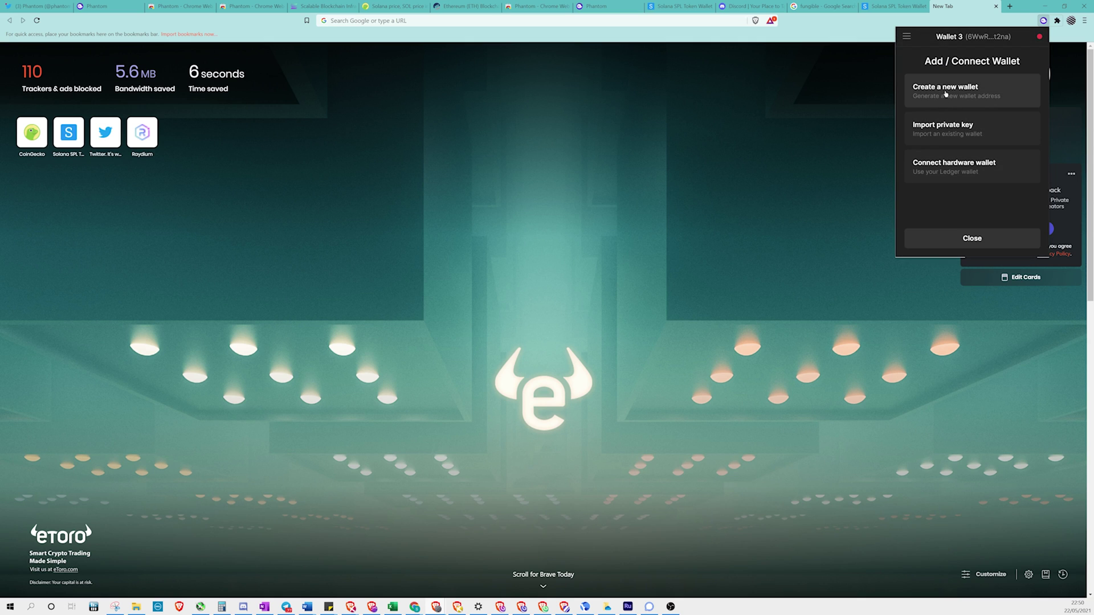
left_click(944, 102)
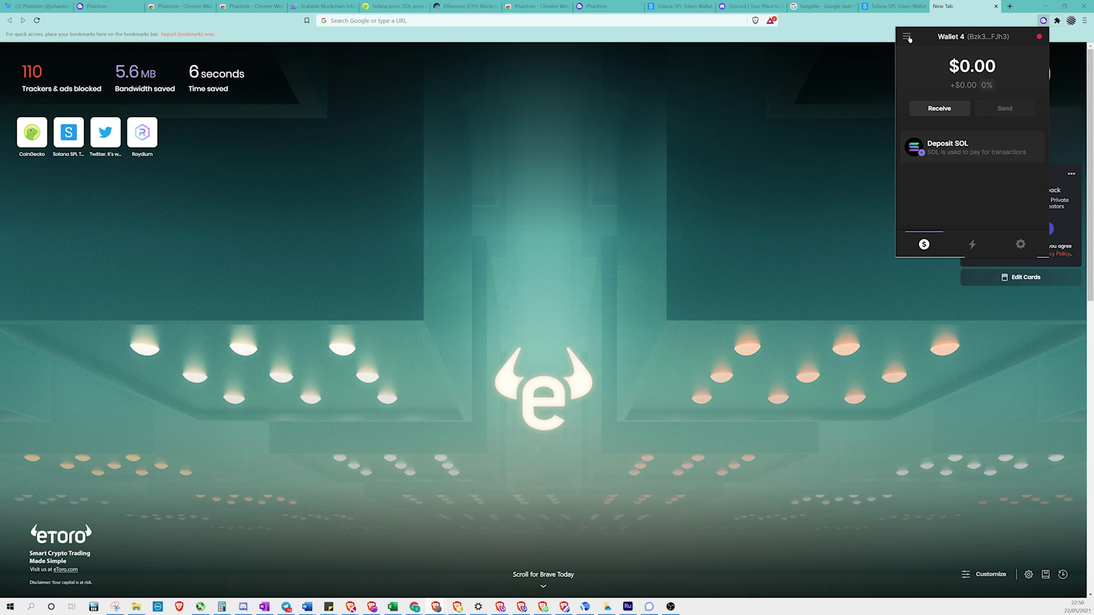
Export and view Wallet 4's private key using the password, then close the key view
left_click(907, 37)
left_click(1024, 222)
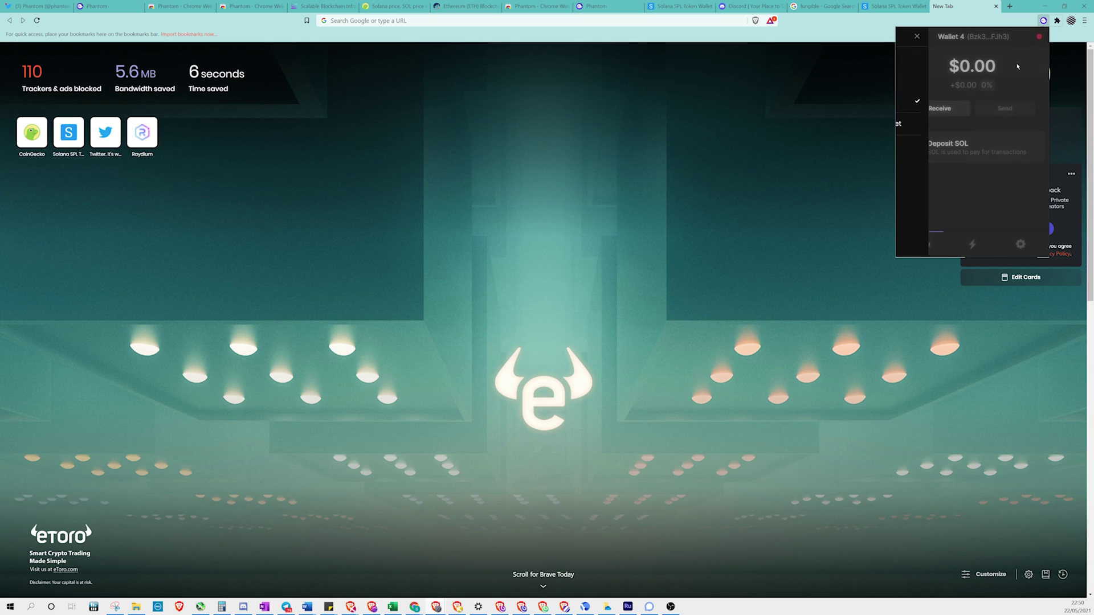
left_click(1020, 244)
scroll(973, 163, "down", 3)
left_click(972, 136)
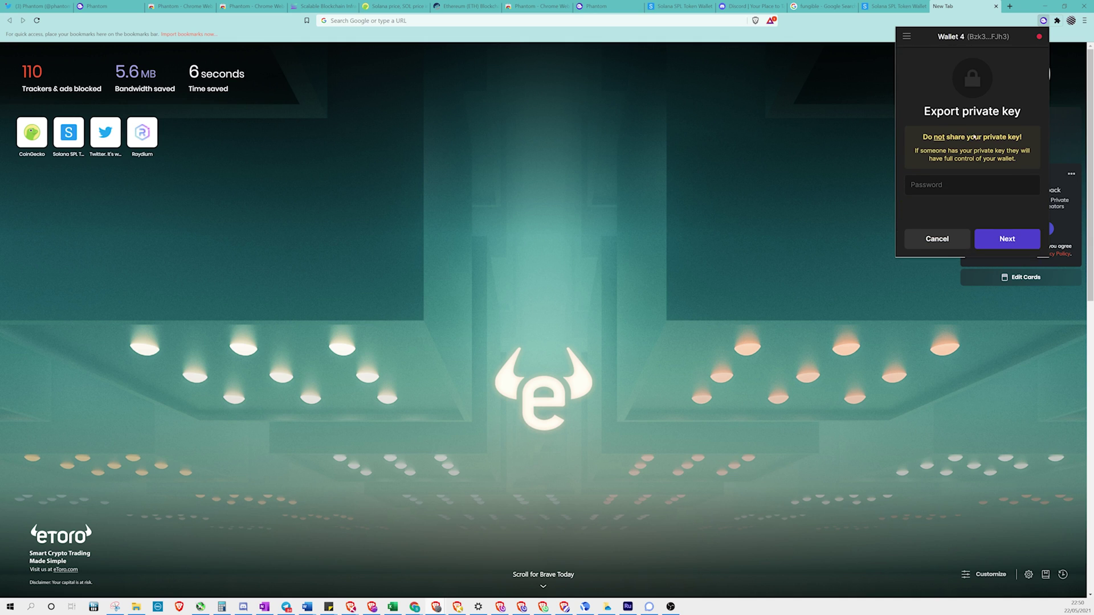
key("Return")
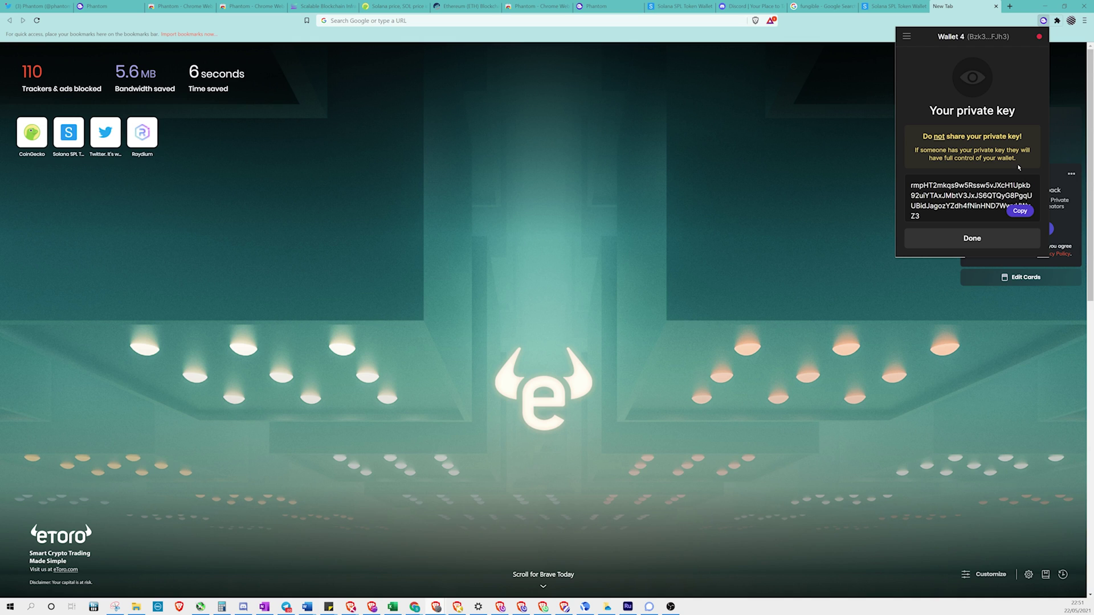
left_click(988, 240)
Switch to Wallet 2 and remove it from its settings
left_click(906, 36)
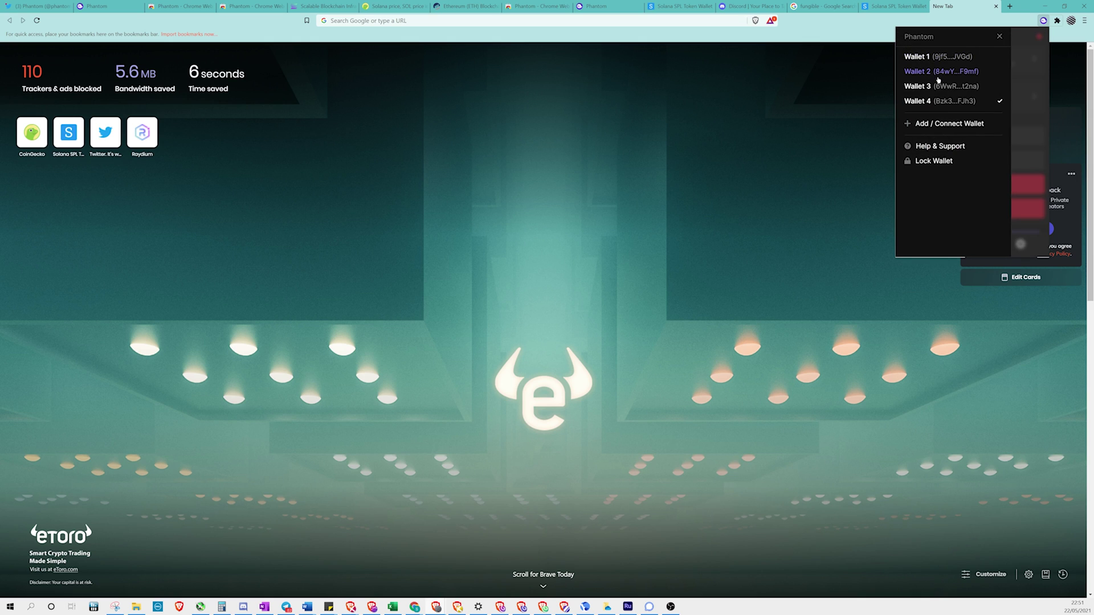
left_click(936, 73)
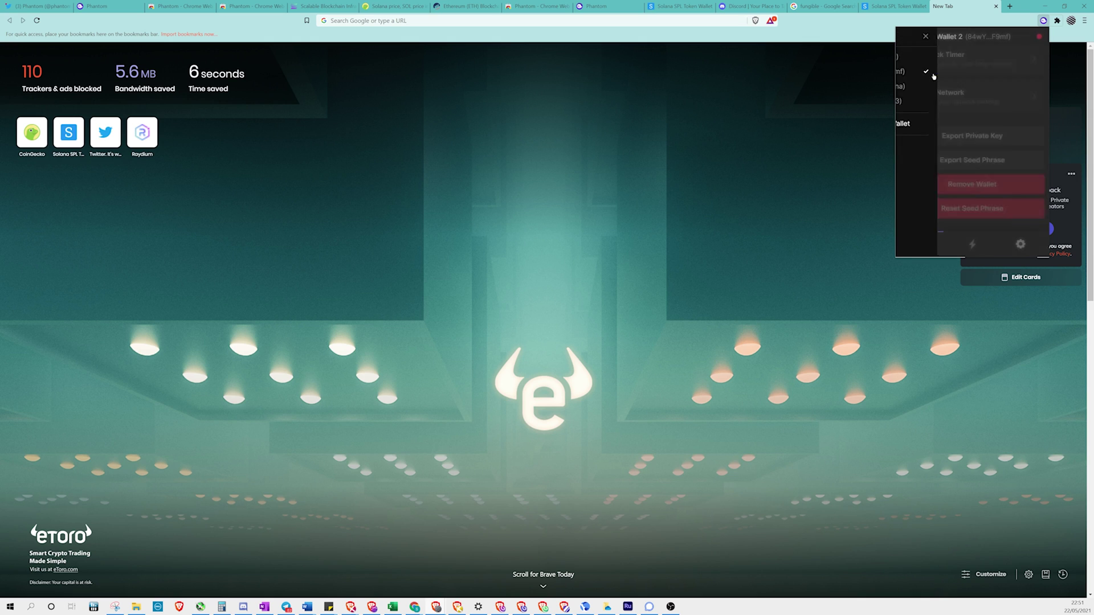
left_click(1021, 244)
scroll(976, 171, "down", 5)
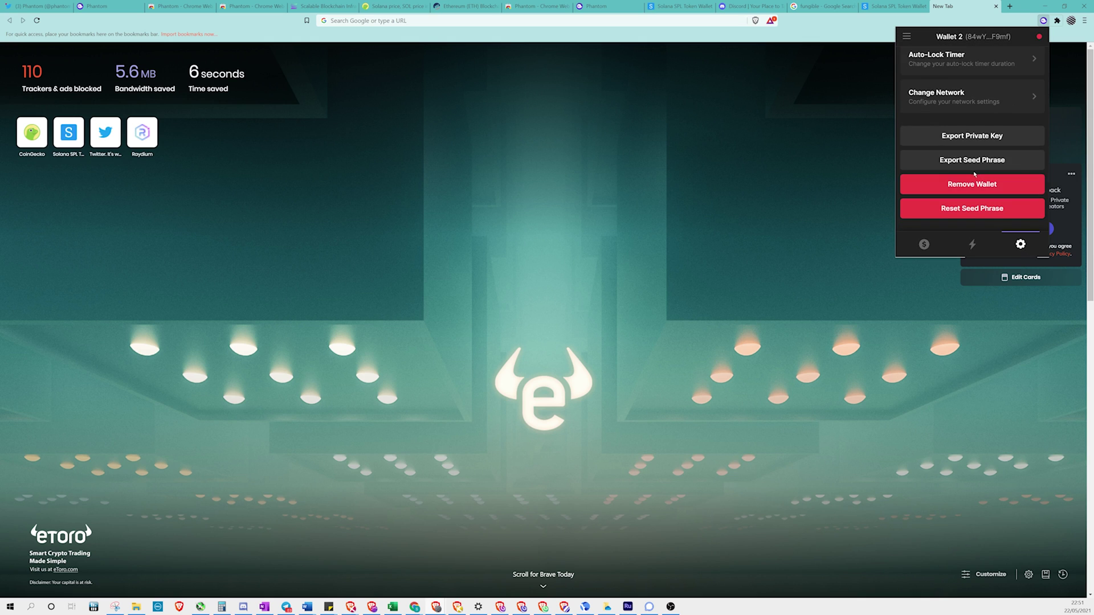
left_click(976, 184)
left_click(1001, 237)
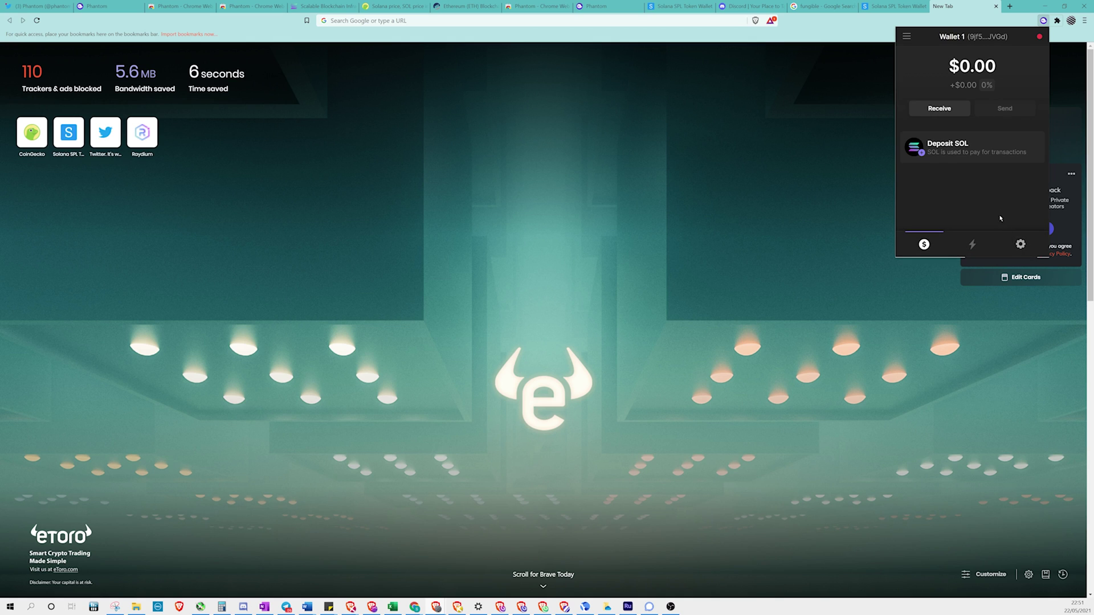
Create a brand-new wallet and check it in the wallet list
left_click(907, 37)
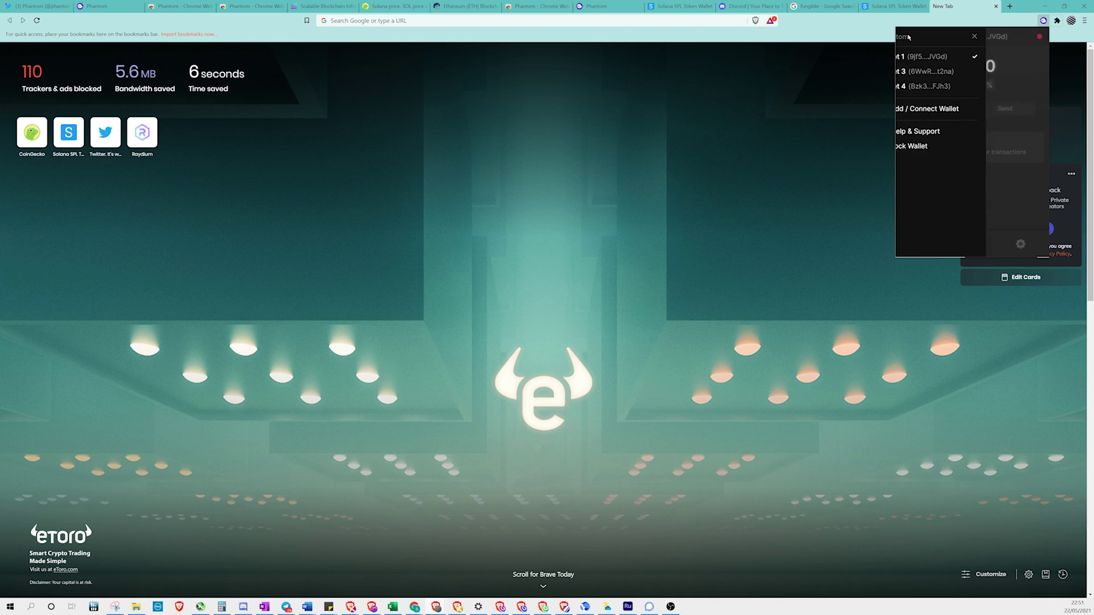
left_click(926, 109)
left_click(926, 110)
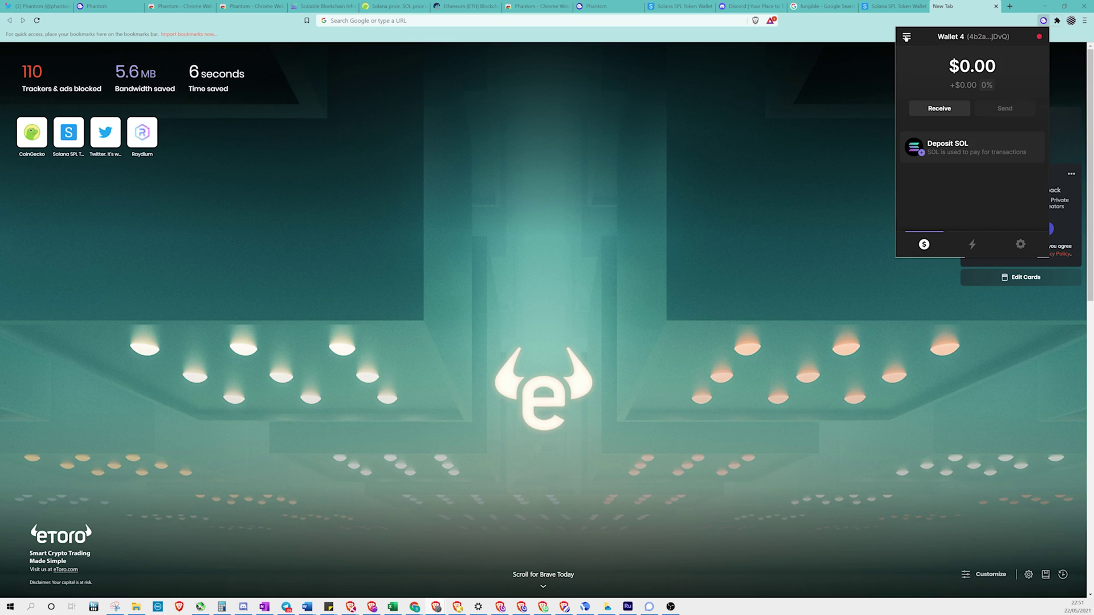
left_click(907, 37)
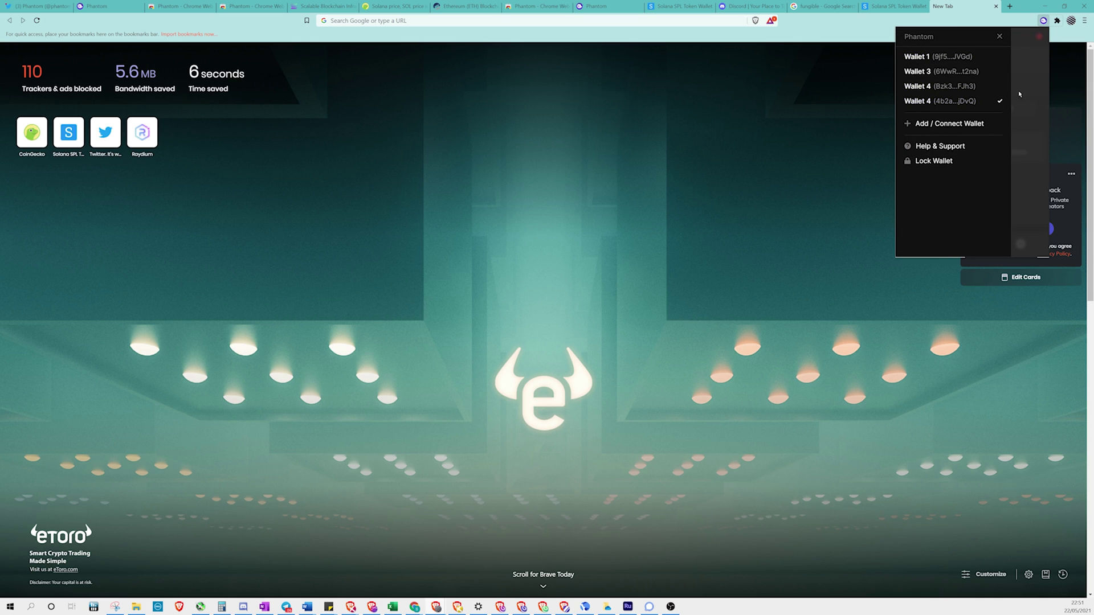
left_click(1031, 85)
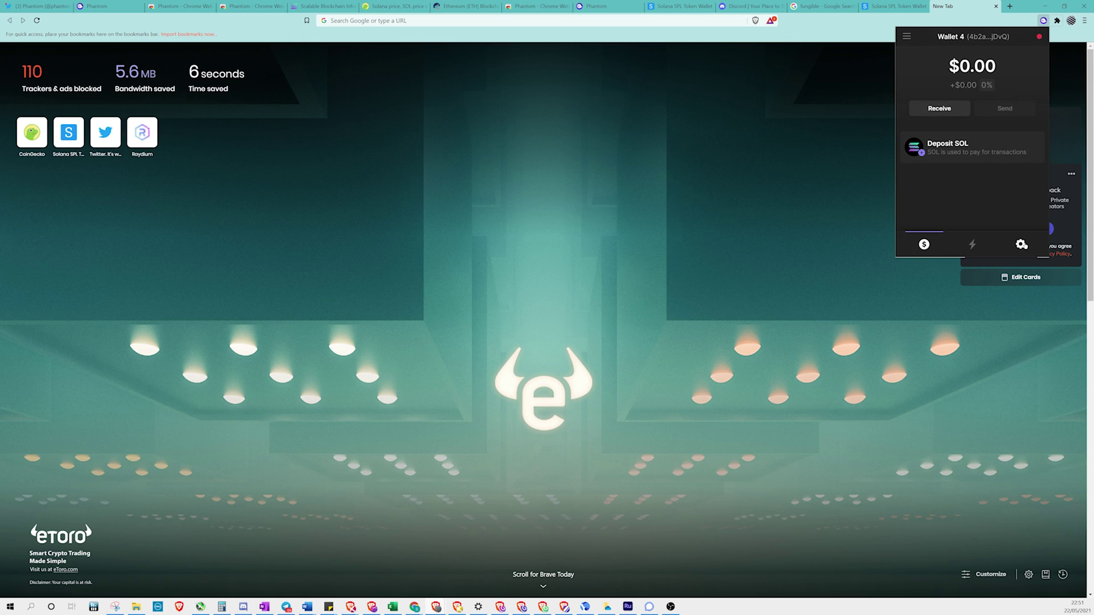
Restore the wallet from the pasted seed phrase and save a new password
left_click(1022, 244)
scroll(977, 194, "down", 3)
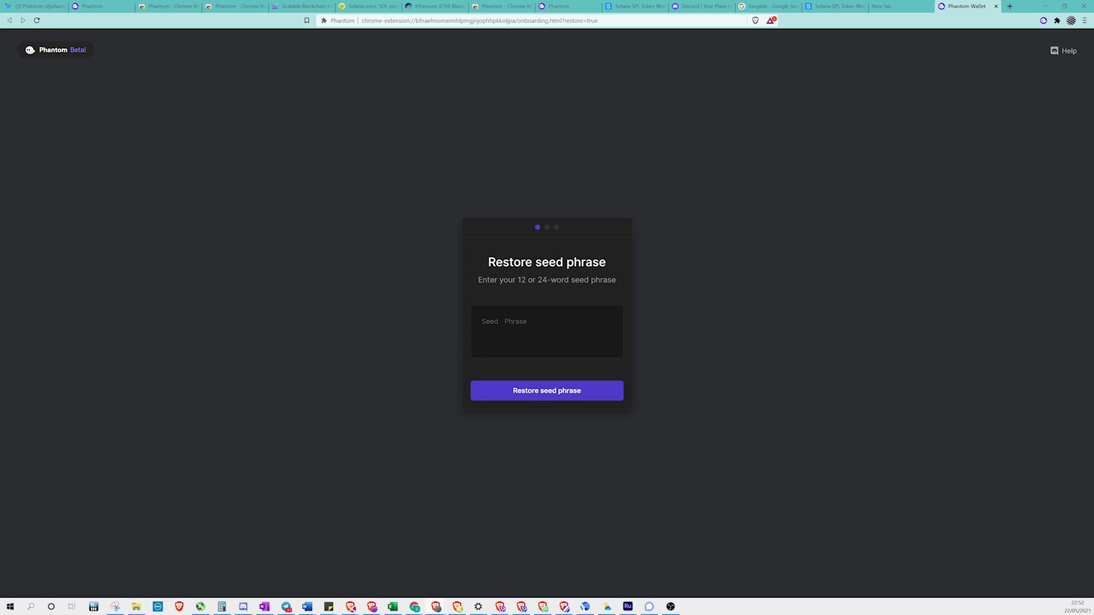
key("ctrl+v")
left_click(547, 391)
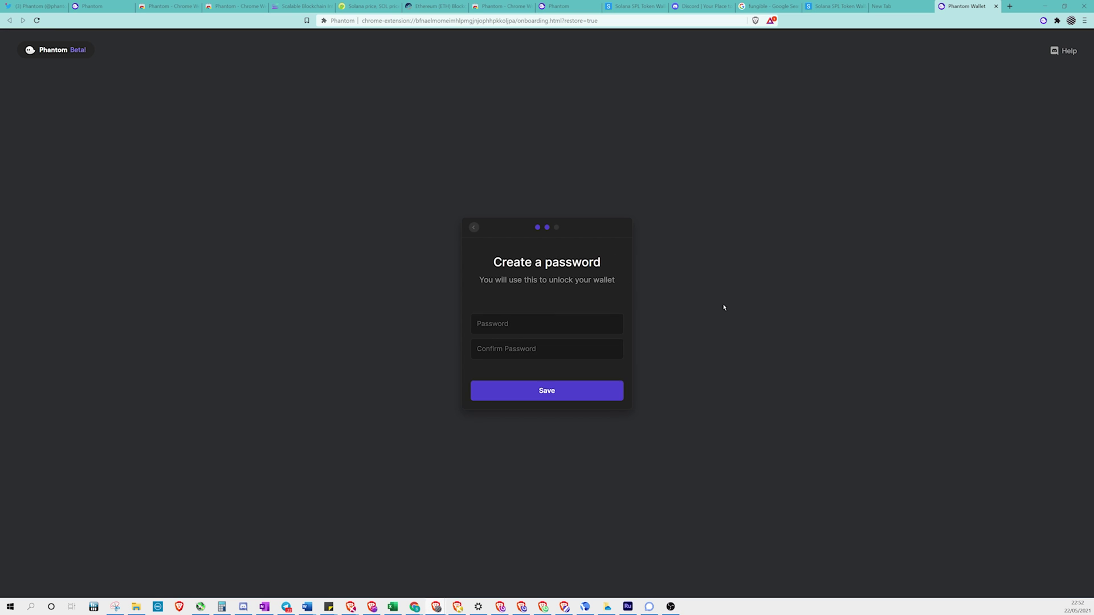
key("ctrl+v")
key("Tab")
key("ctrl+v")
left_click(556, 390)
left_click(556, 390)
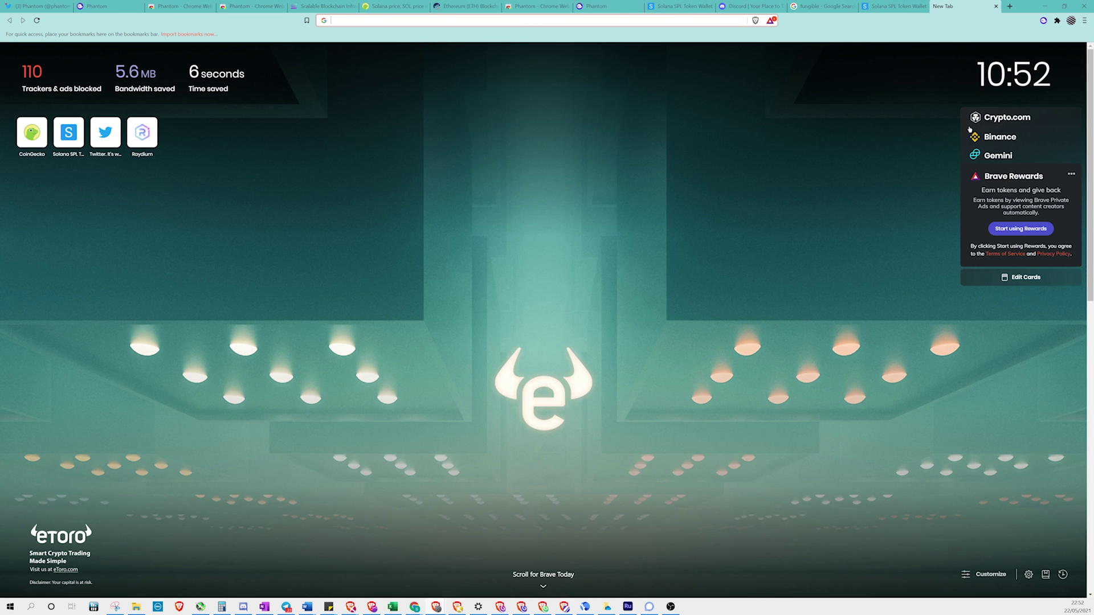
Create Wallets 2, 3 and 4 alongside Wallet 1 in the Phantom panel
left_click(1043, 20)
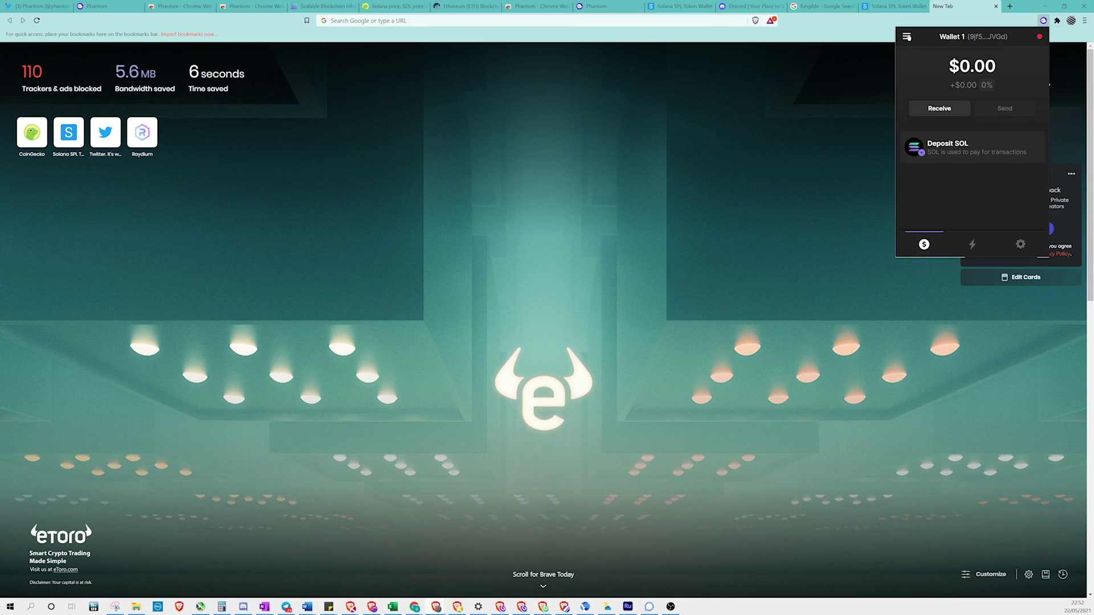
left_click(907, 37)
left_click(933, 85)
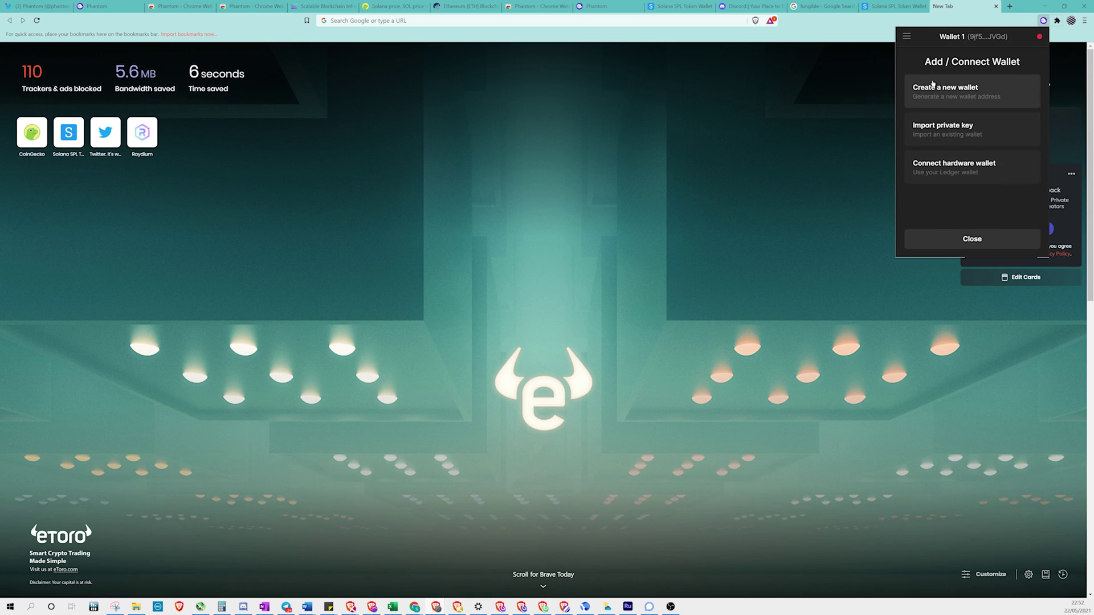
left_click(937, 95)
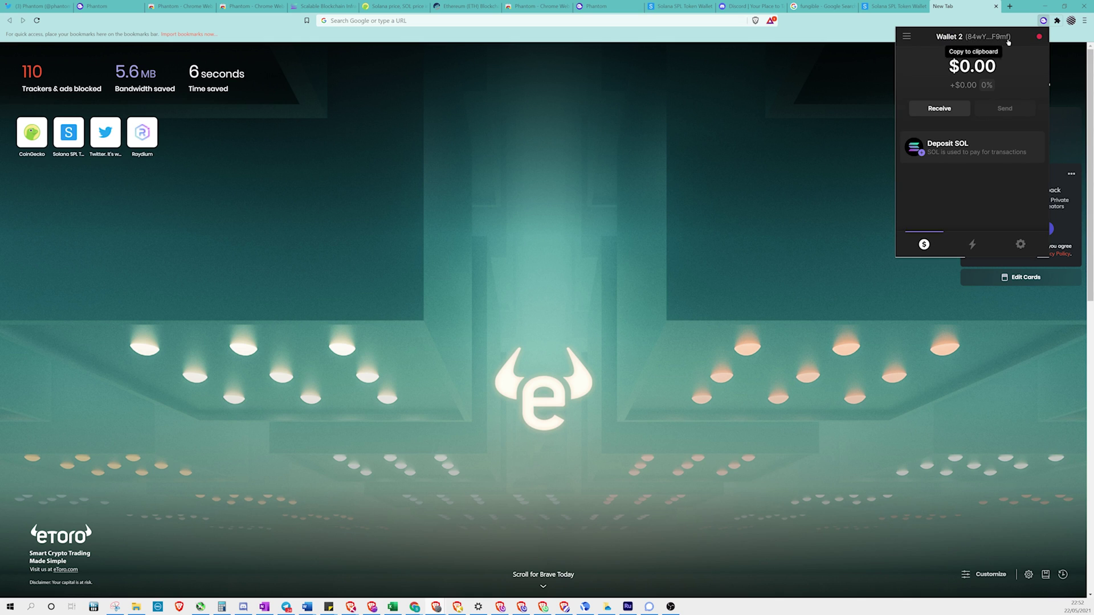
left_click(906, 37)
left_click(937, 92)
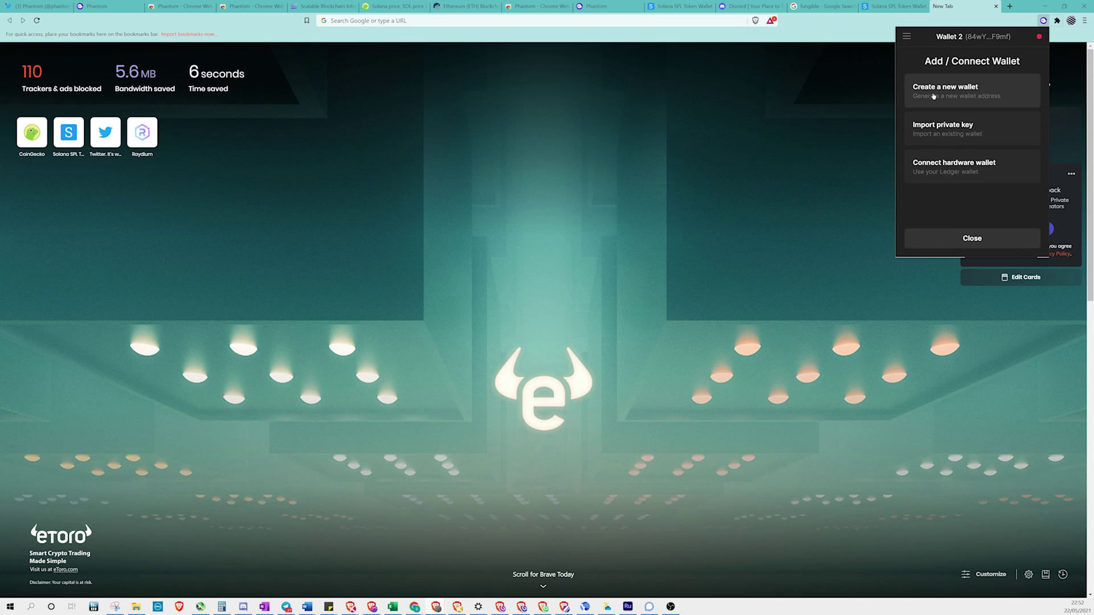
left_click(939, 94)
left_click(906, 37)
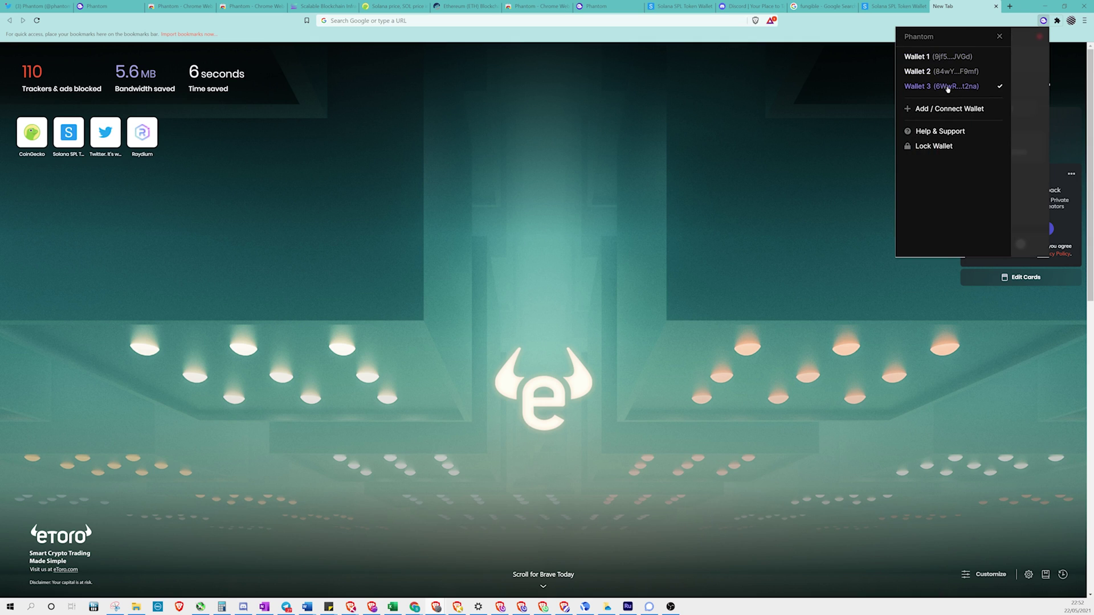
left_click(941, 108)
left_click(952, 86)
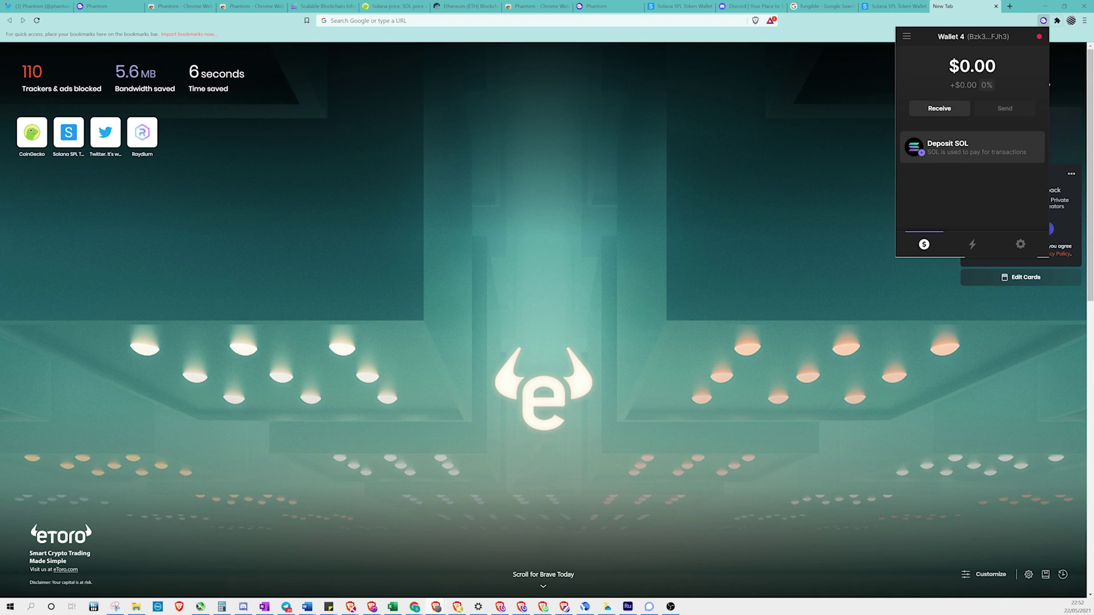
Rename Wallet 2 to a person's name in its settings
left_click(906, 37)
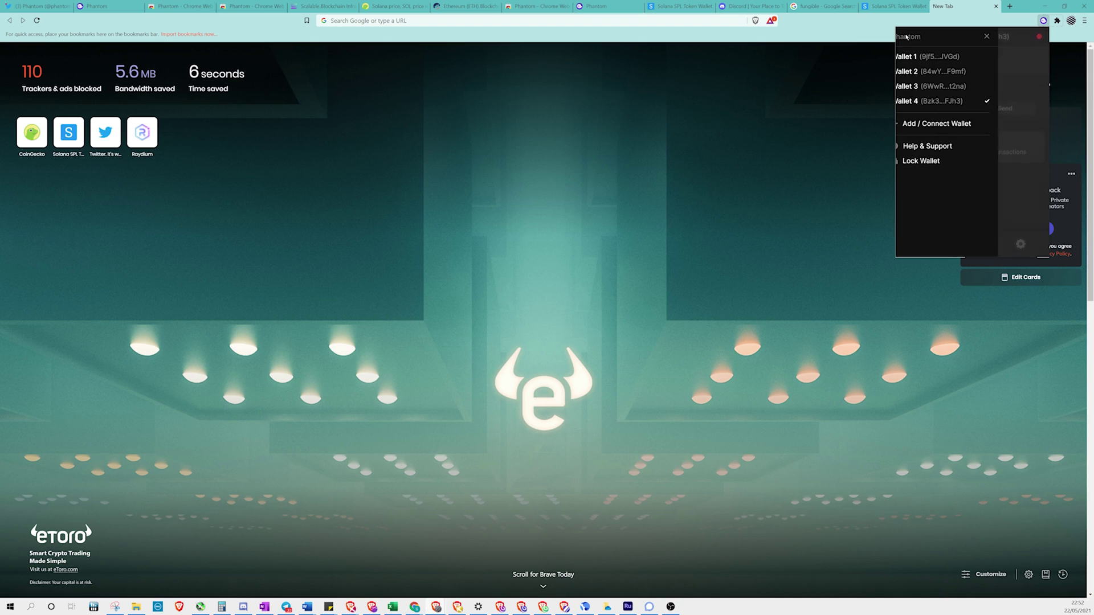
left_click(938, 71)
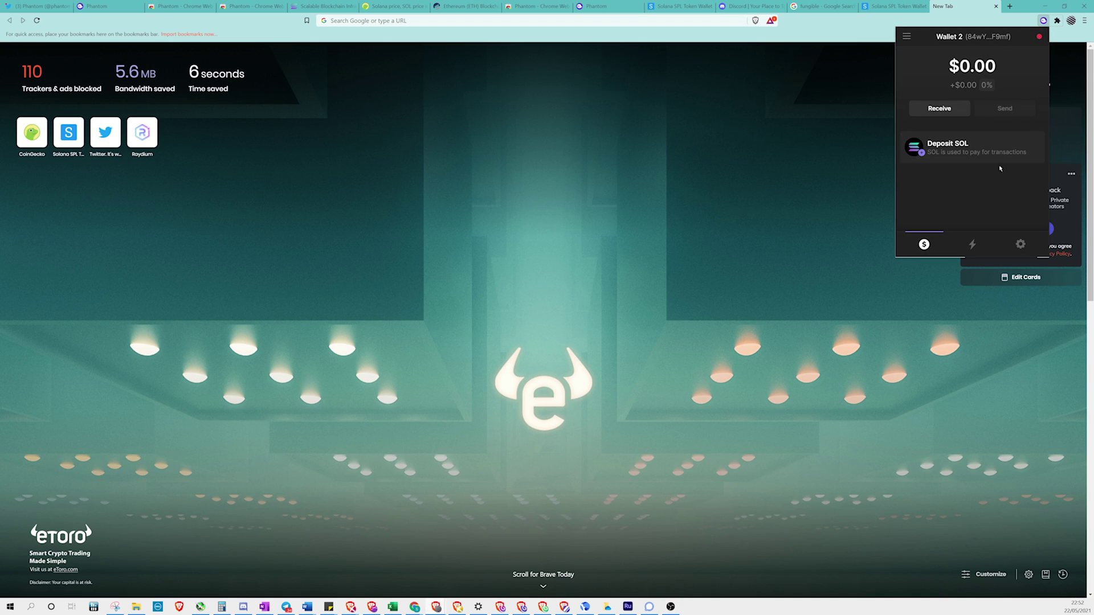
left_click(1026, 249)
left_click(1009, 77)
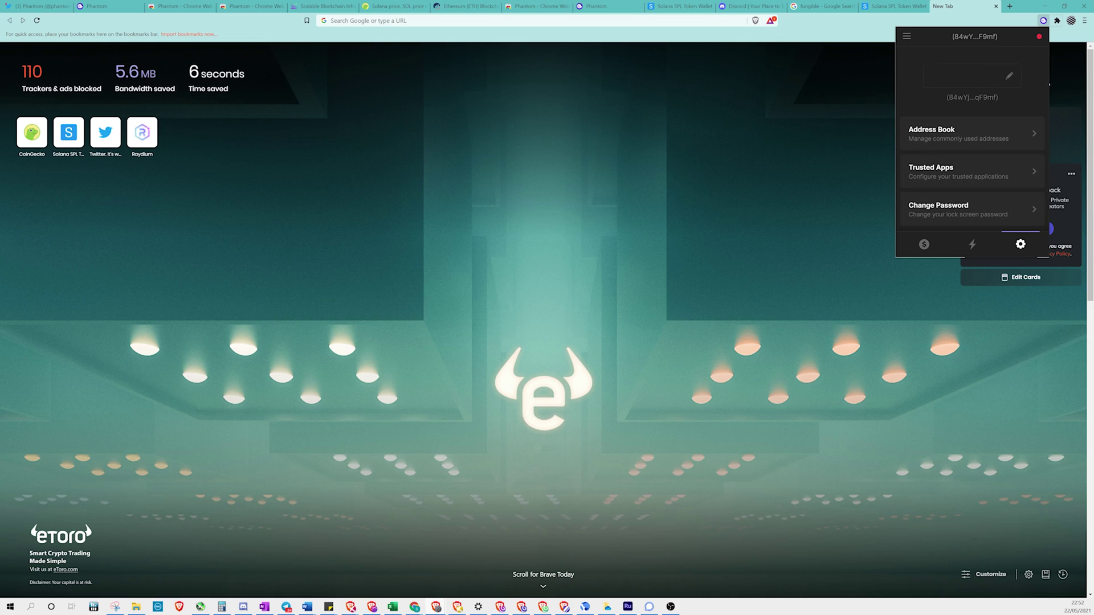
type("Seb")
scroll(1017, 94, "down", 3)
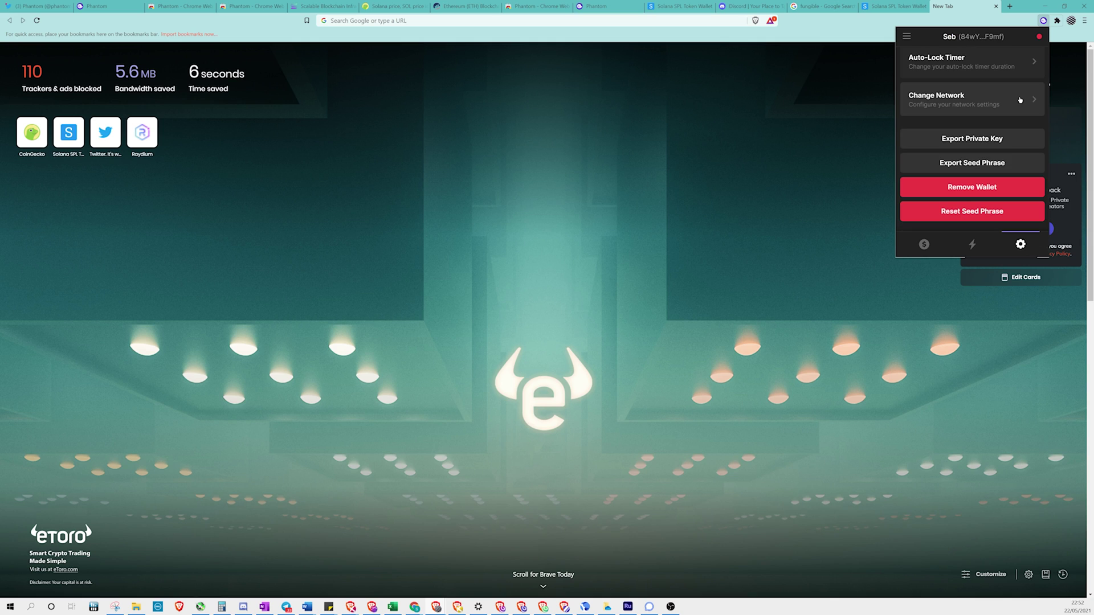
Rename Wallet 3 to 'Raydium'
left_click(907, 36)
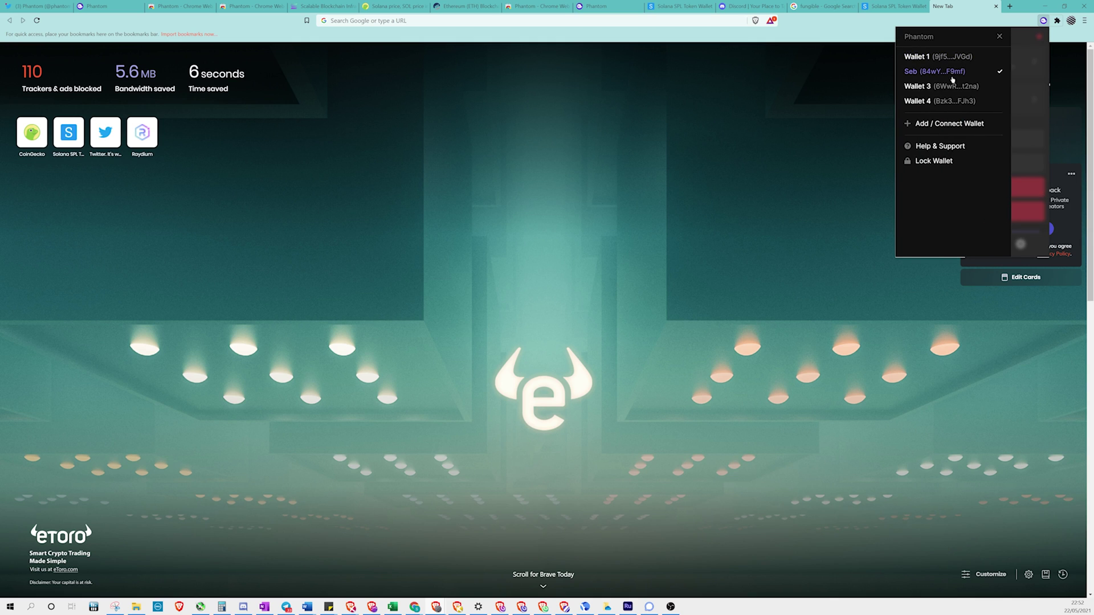
left_click(928, 87)
left_click(1022, 245)
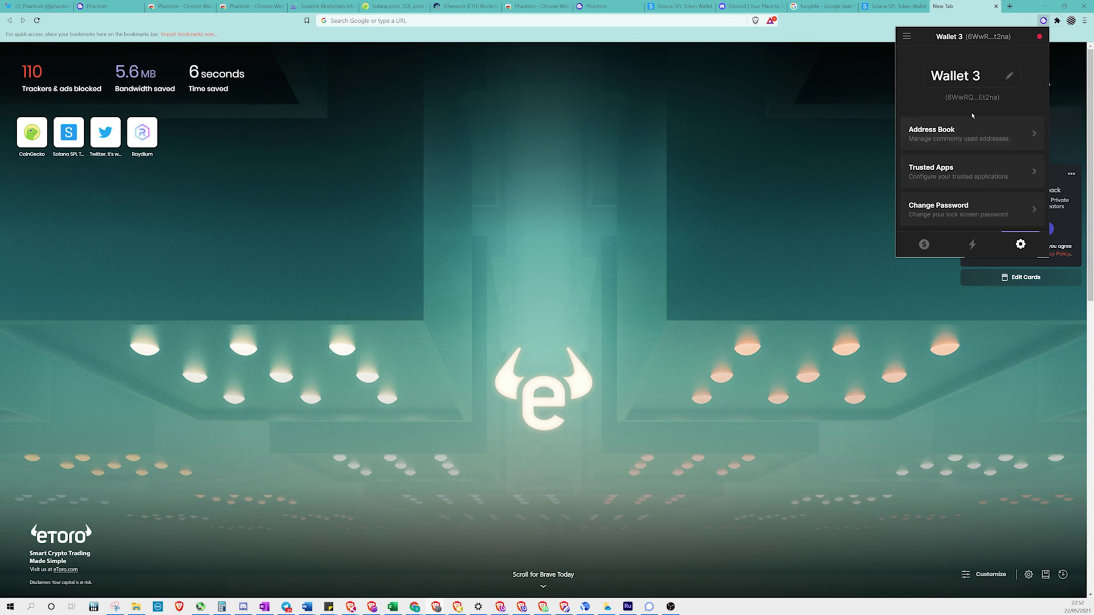
left_click(1010, 76)
key("BackSpace")
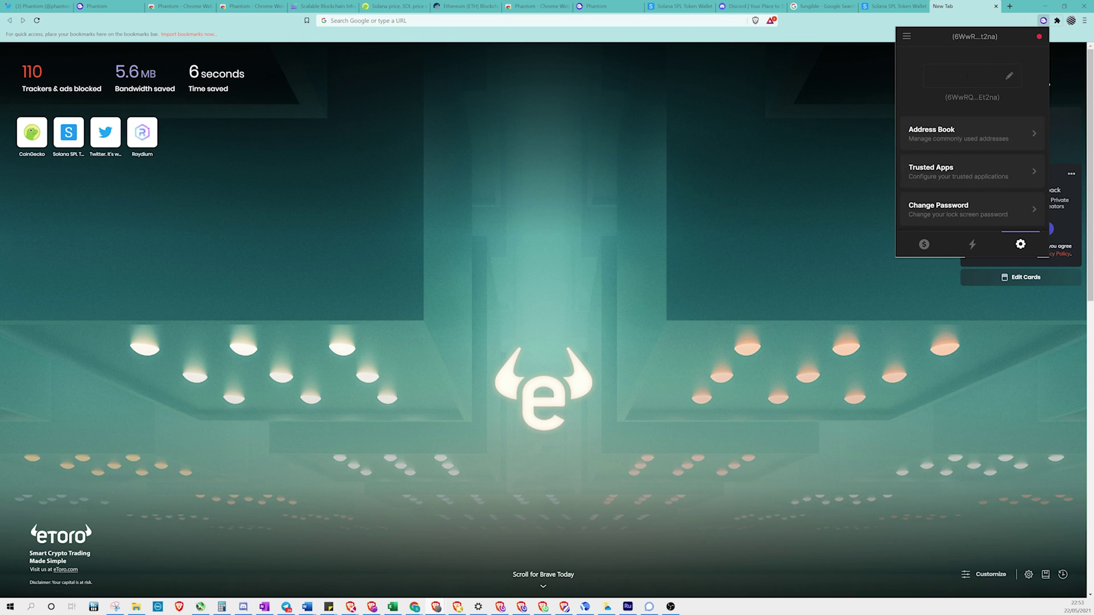
type("Raydium")
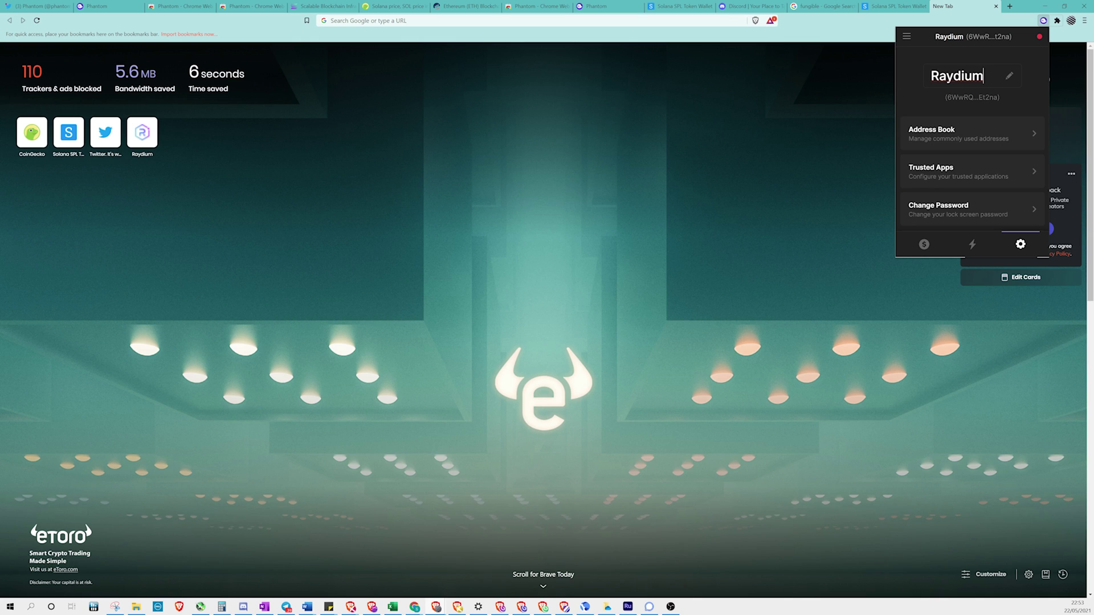
Switch to Wallet 4 and start editing its name in settings
left_click(907, 36)
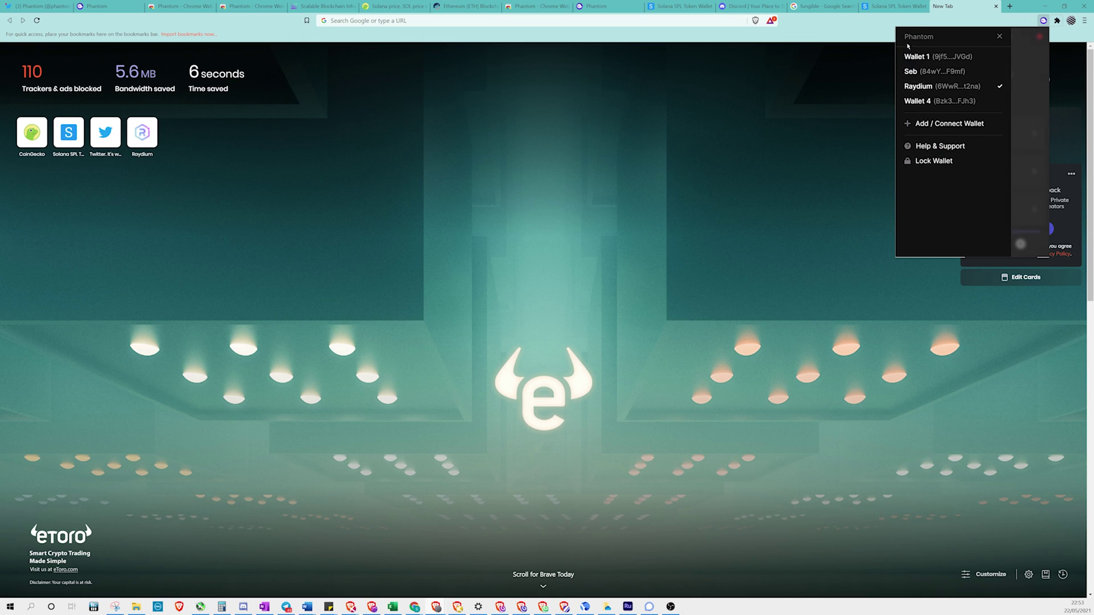
left_click(925, 107)
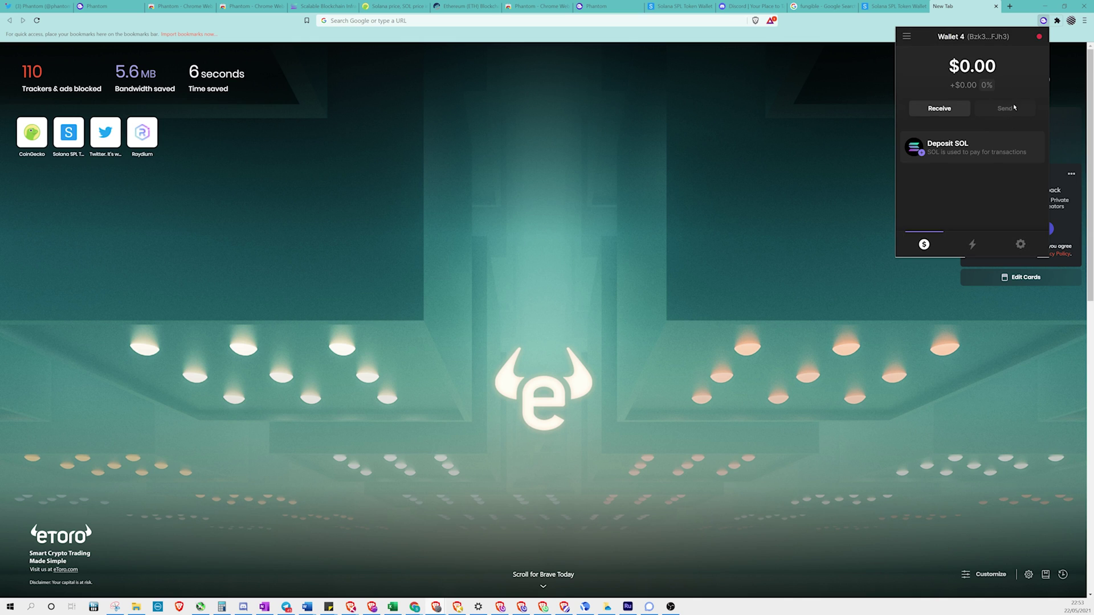
left_click(907, 35)
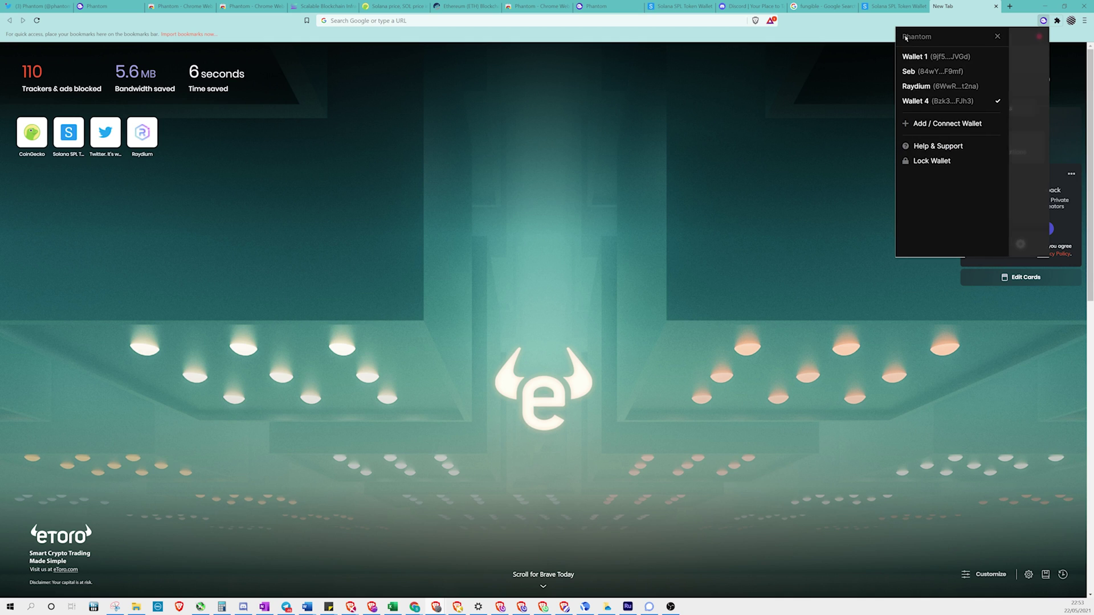
left_click(946, 101)
left_click(1021, 244)
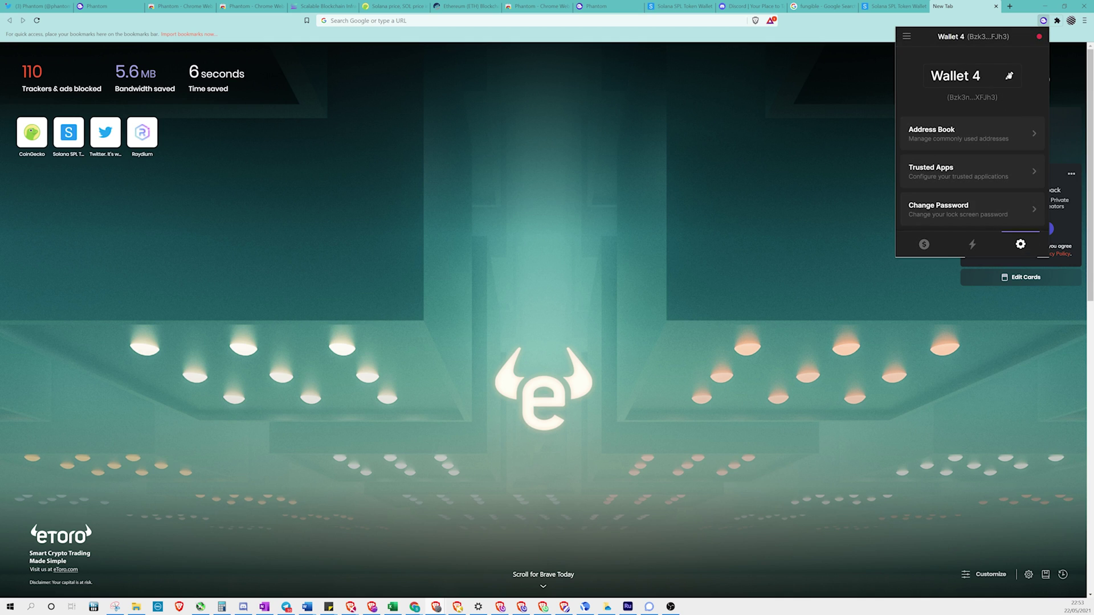
left_click(1009, 76)
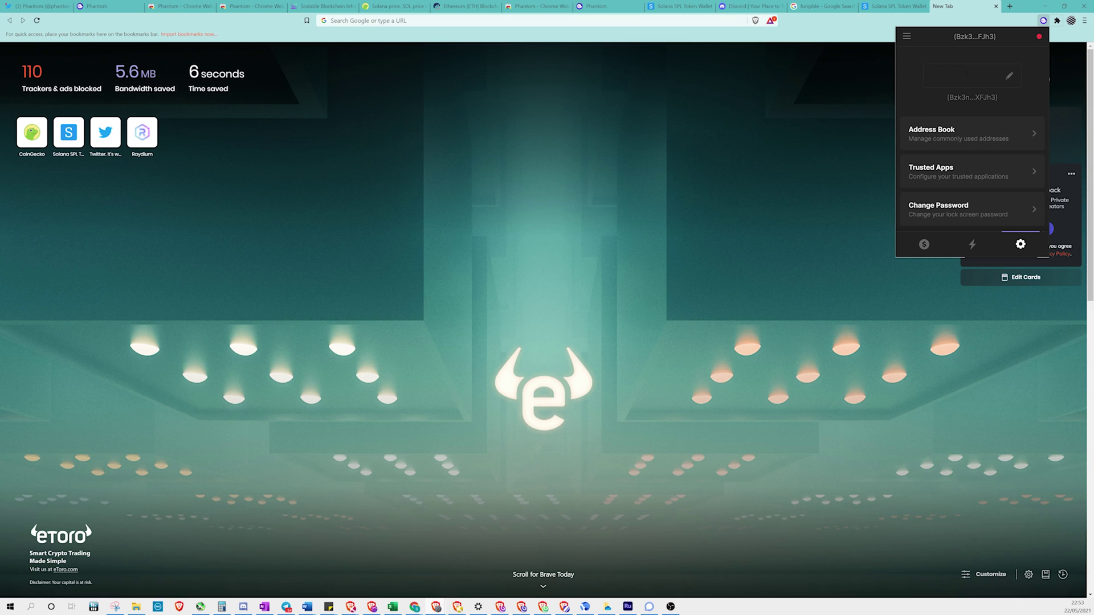
Name Wallet 4 'Wife', then save its copied address as an address book entry
type("Wife")
scroll(972, 171, "down", 3)
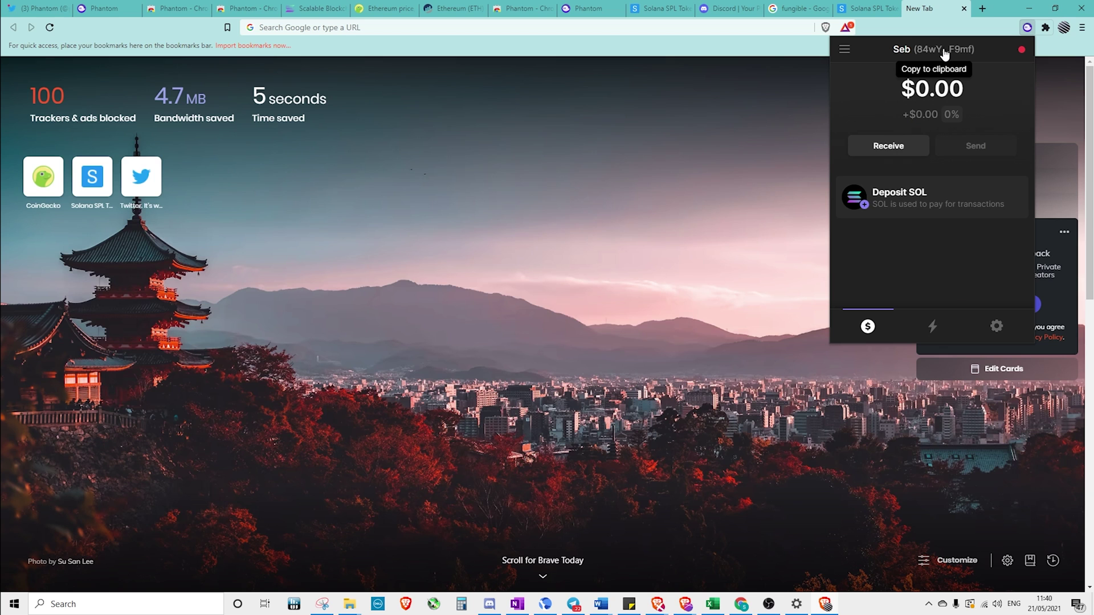
left_click(946, 54)
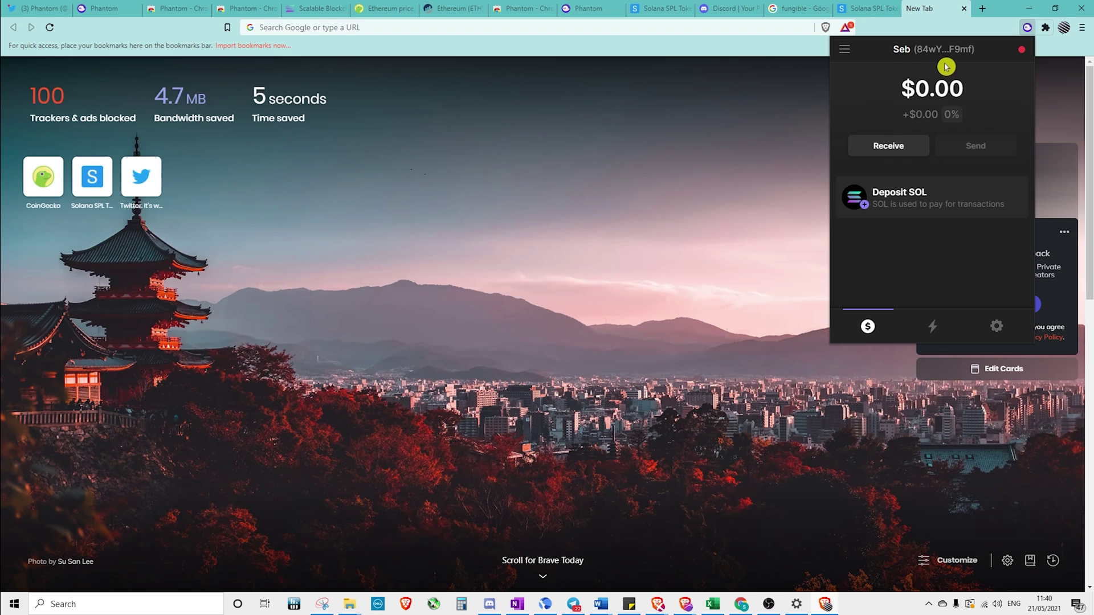
left_click(995, 330)
left_click(961, 178)
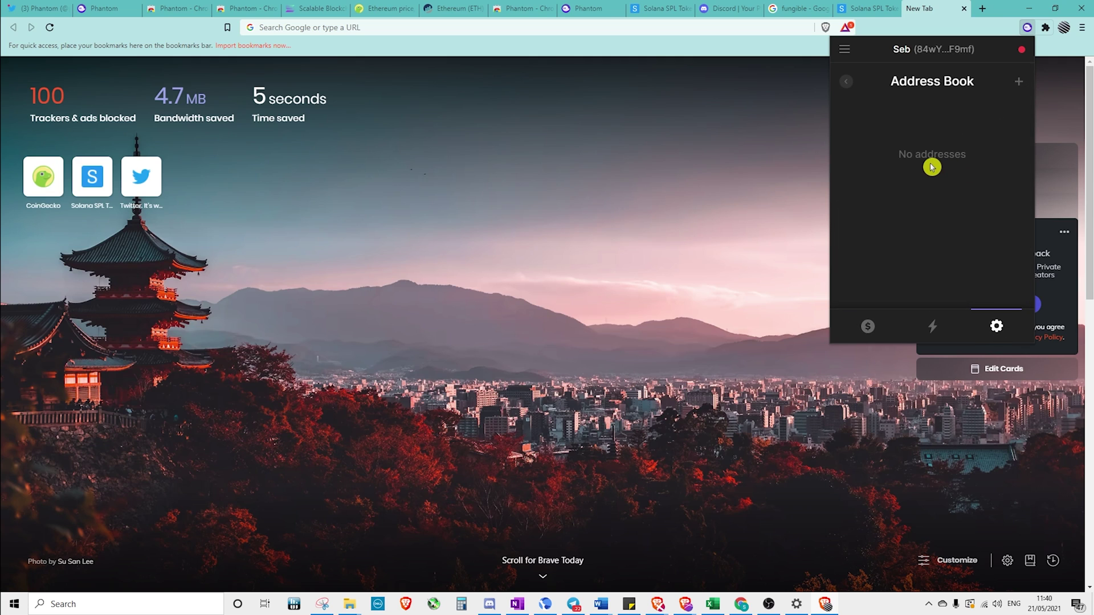
left_click(1018, 82)
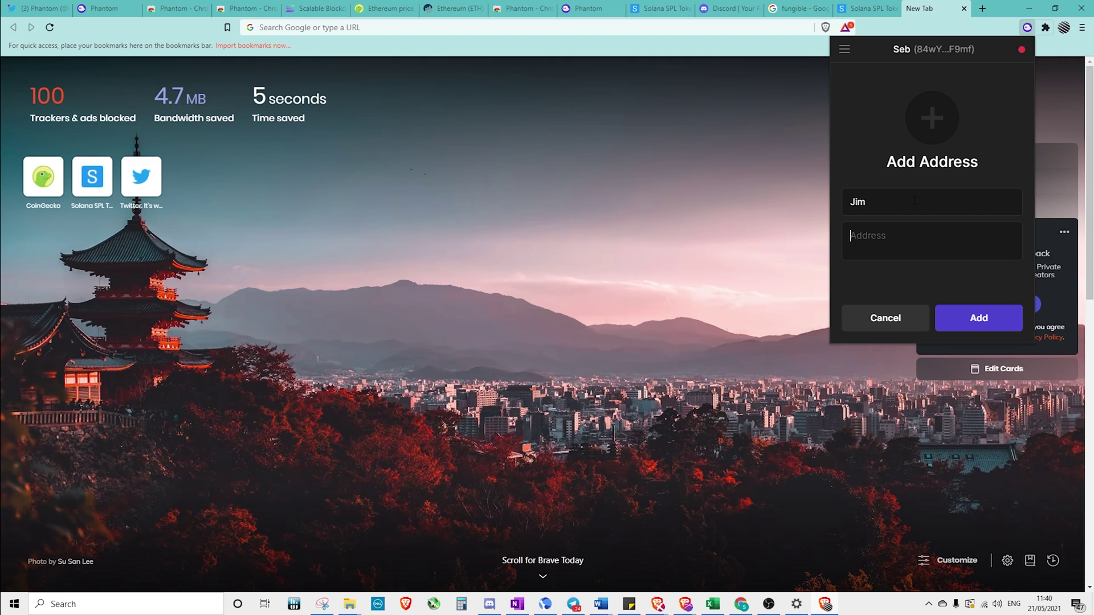
key("ctrl+v")
left_click(976, 317)
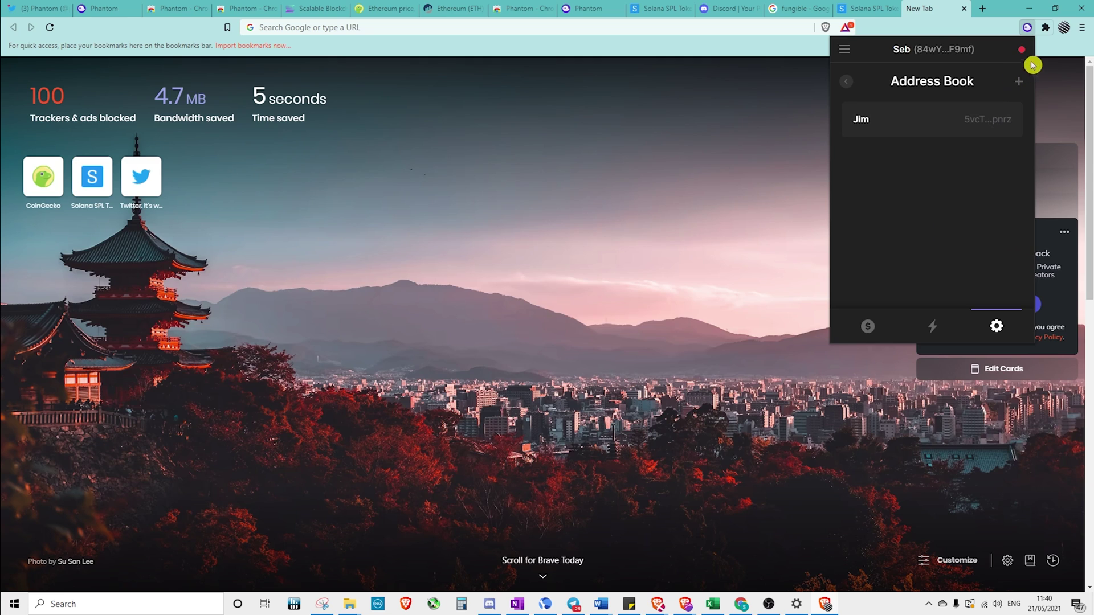
Leave the address book for the wallet home and open the settings list
left_click(908, 103)
left_click(919, 199)
left_click(868, 327)
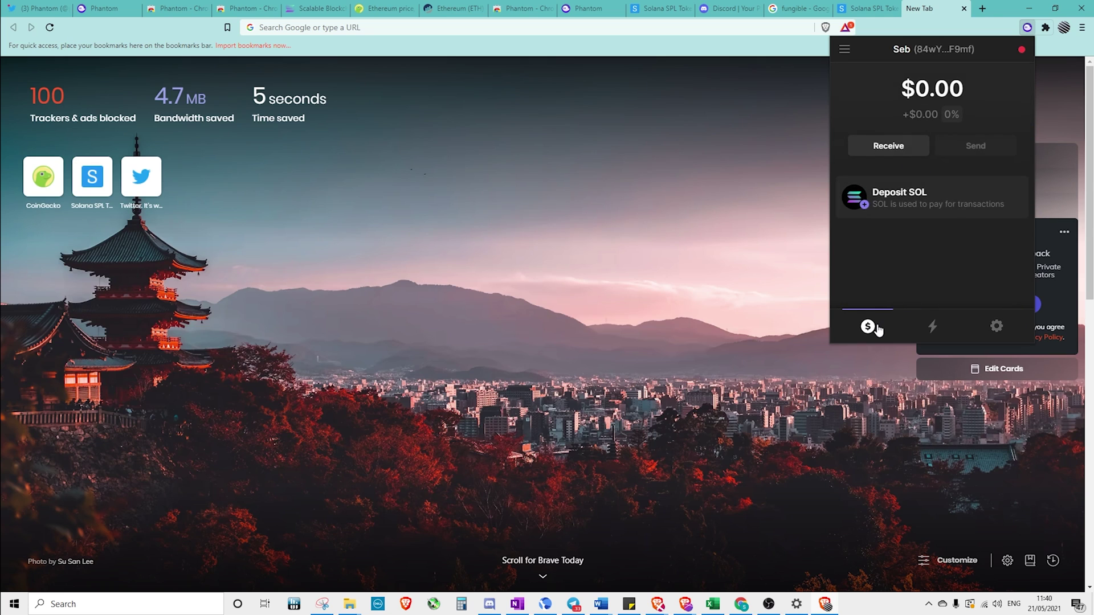
left_click(968, 270)
left_click(997, 326)
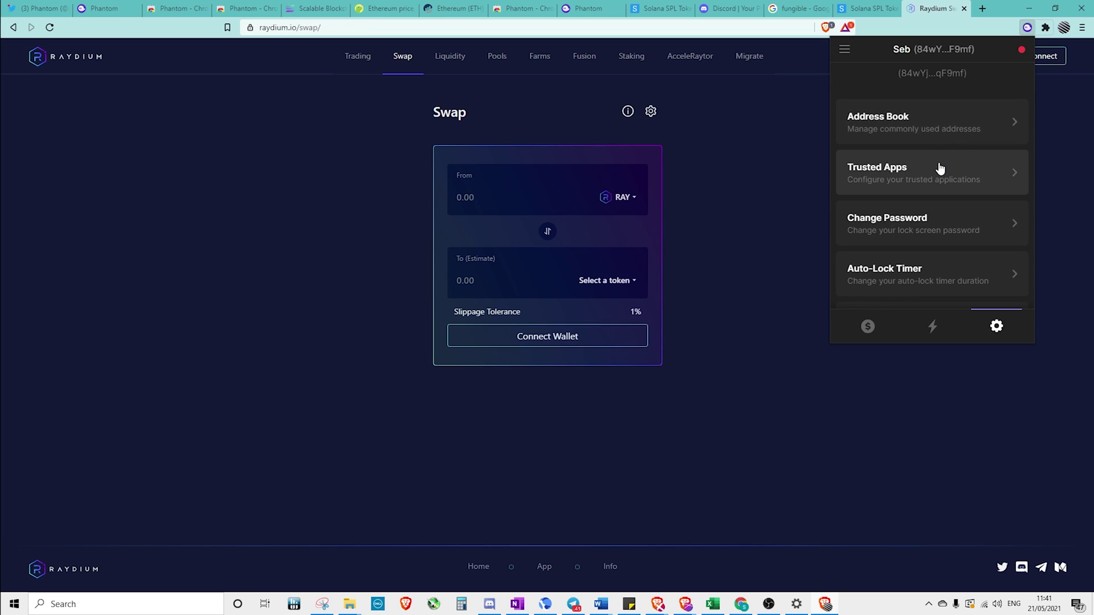
Keep the auto-lock timer at 15 minutes and confirm the network is Mainnet Beta
scroll(967, 222, "down", 1)
left_click(960, 217)
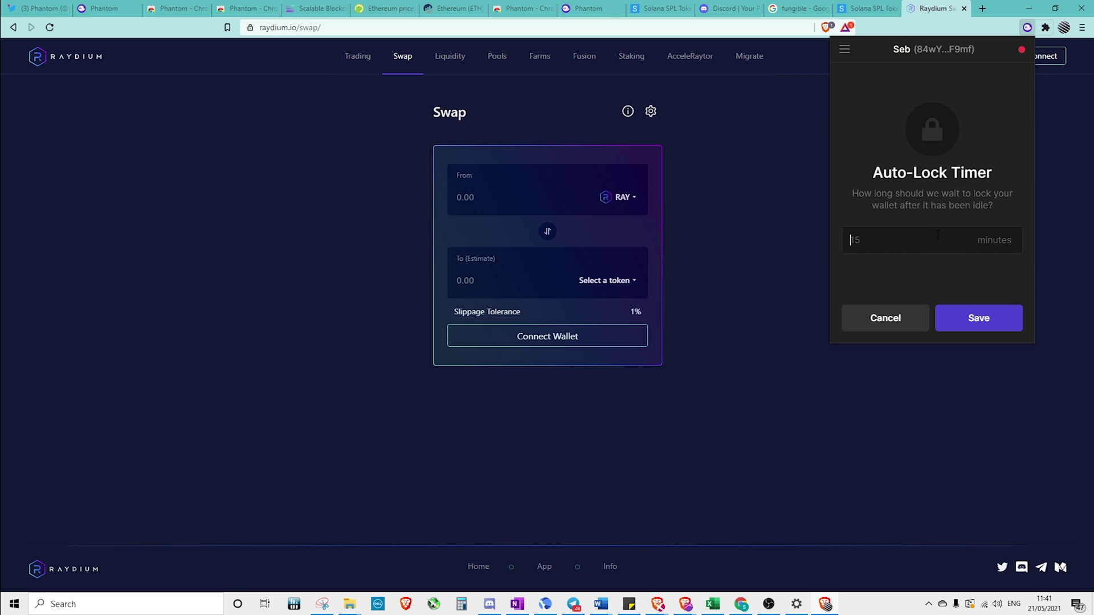
left_click(982, 317)
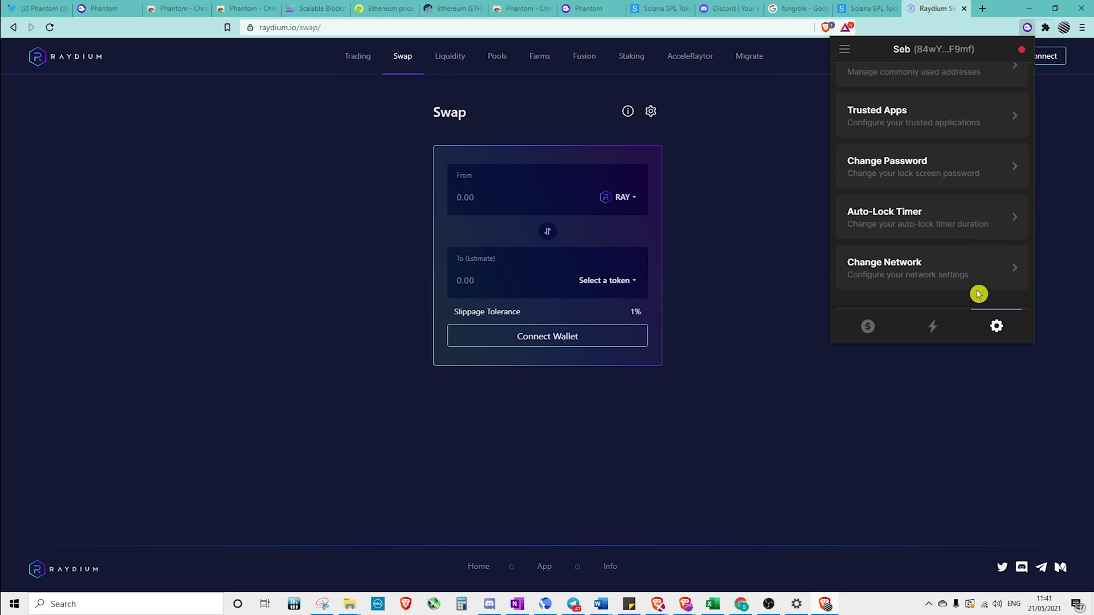
scroll(950, 220, "down", 1)
left_click(951, 219)
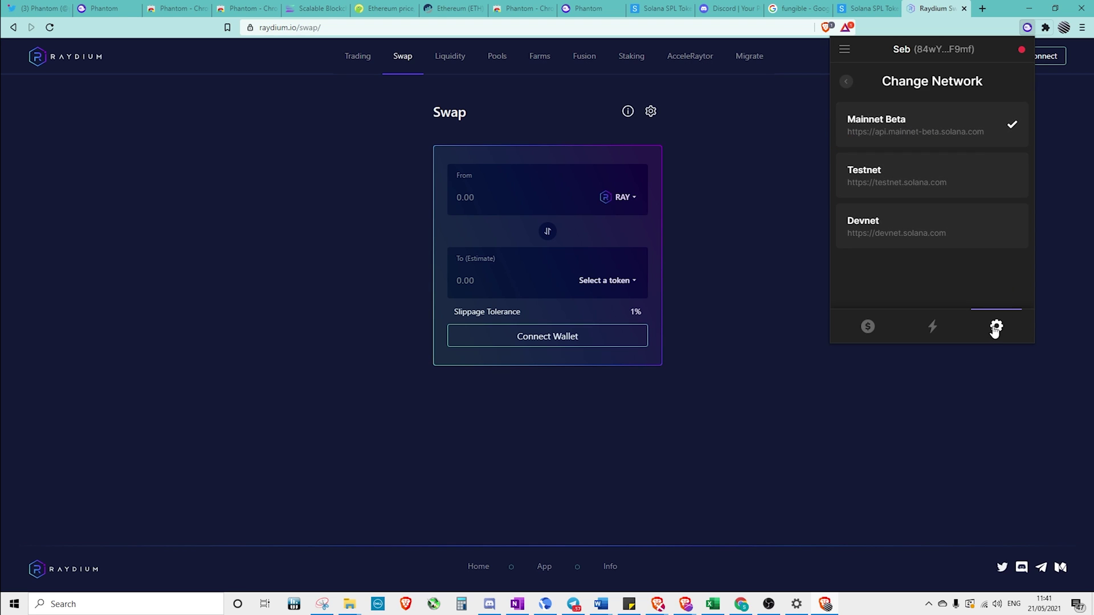
left_click(869, 327)
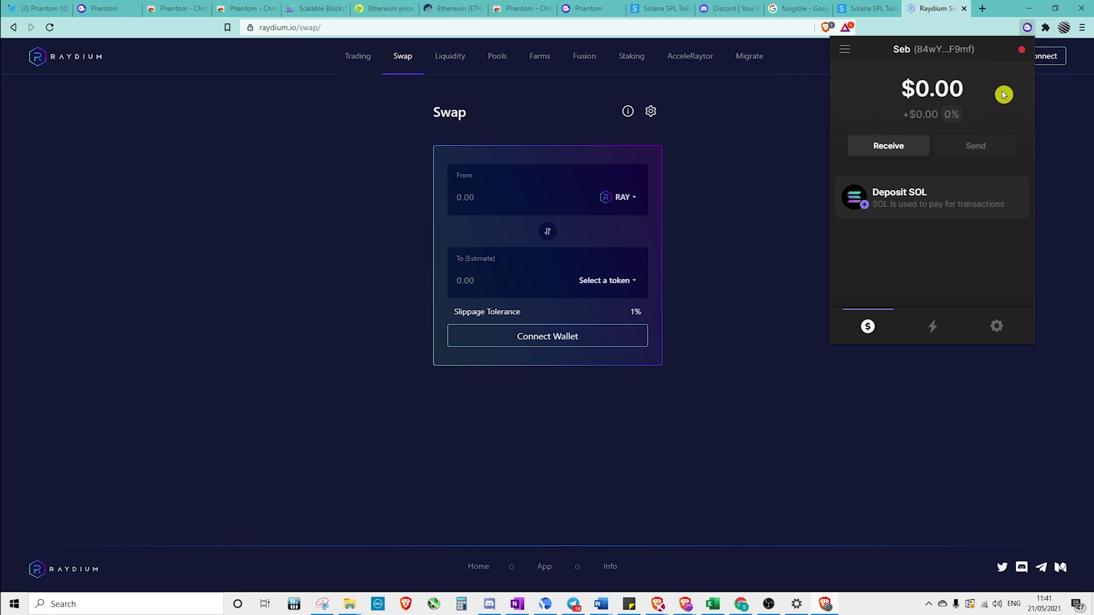
Open the Trusted Apps list from the wallet settings
left_click(996, 326)
scroll(963, 242, "down", 3)
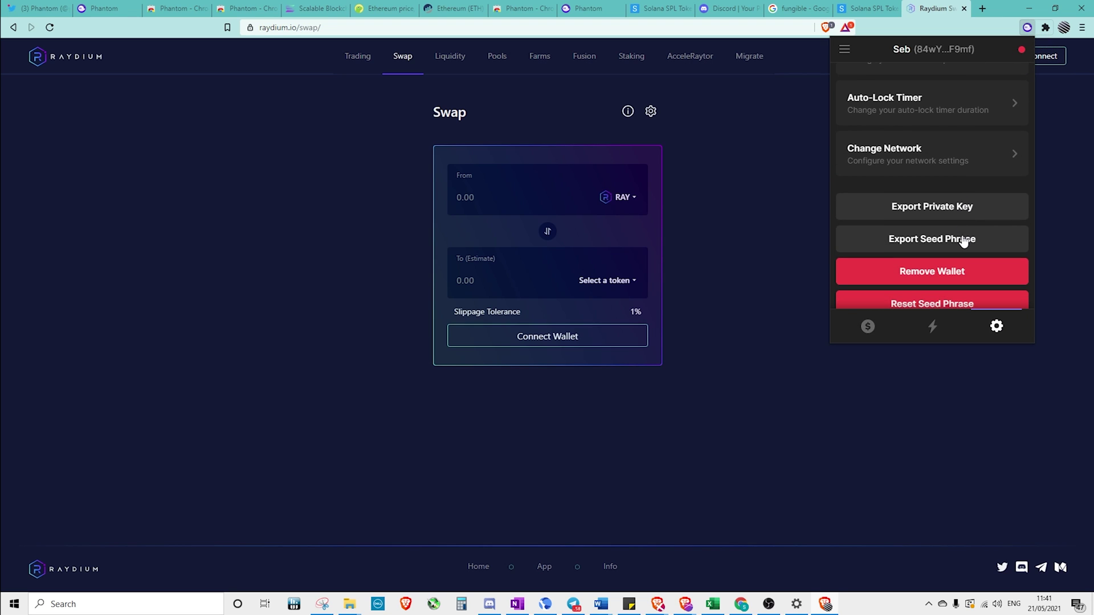
scroll(963, 242, "down", 1)
scroll(963, 242, "up", 5)
scroll(963, 242, "up", 1)
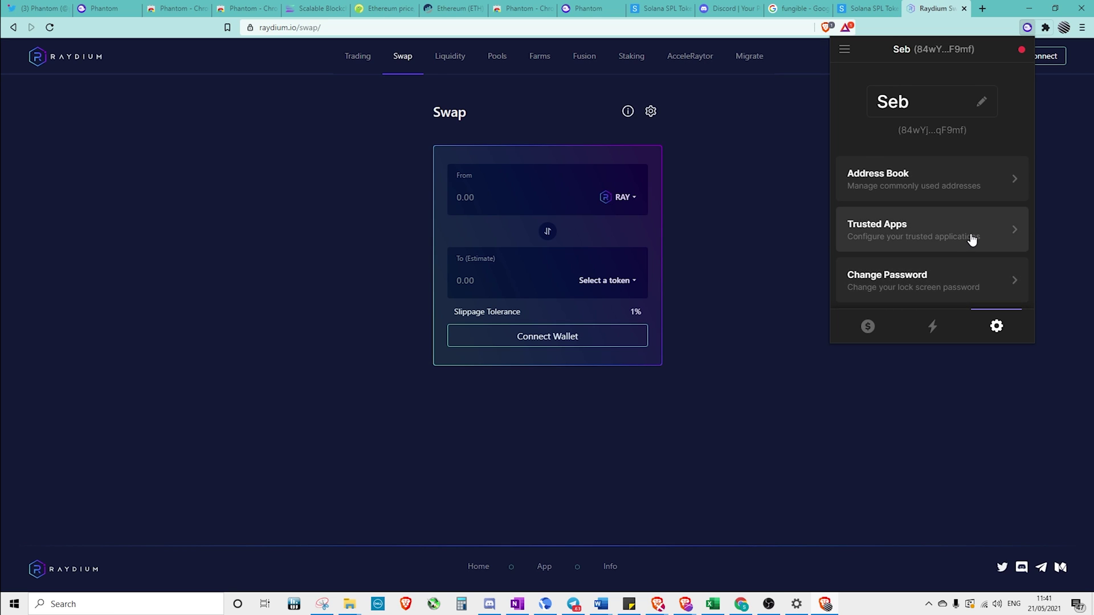
left_click(941, 232)
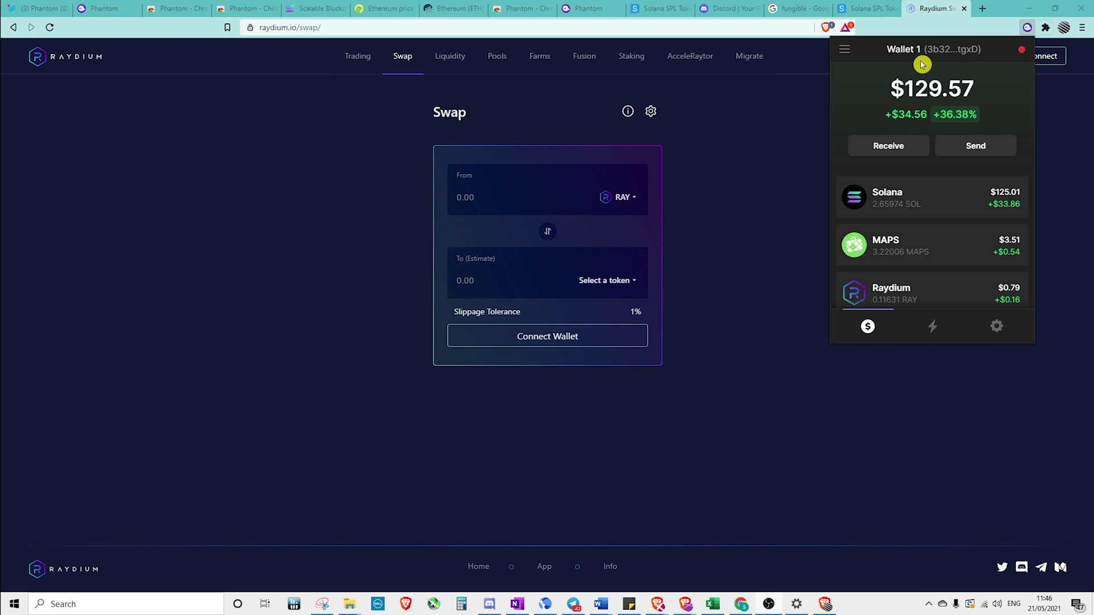
Switch to Wallet 2, copy its address, then switch back to Wallet 1
left_click(845, 49)
left_click(866, 96)
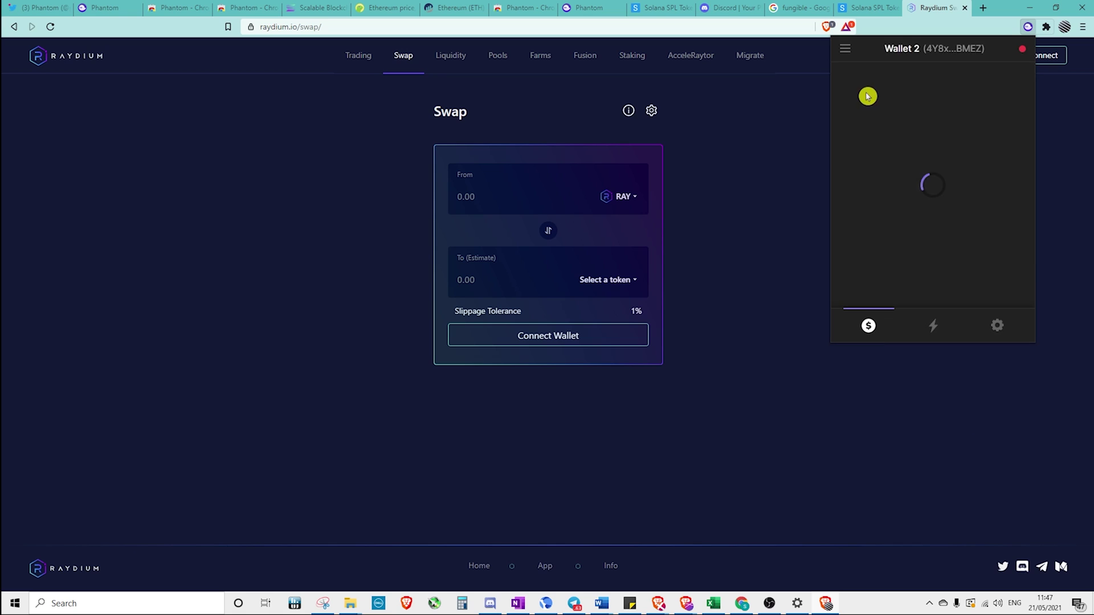
left_click(943, 49)
left_click(846, 48)
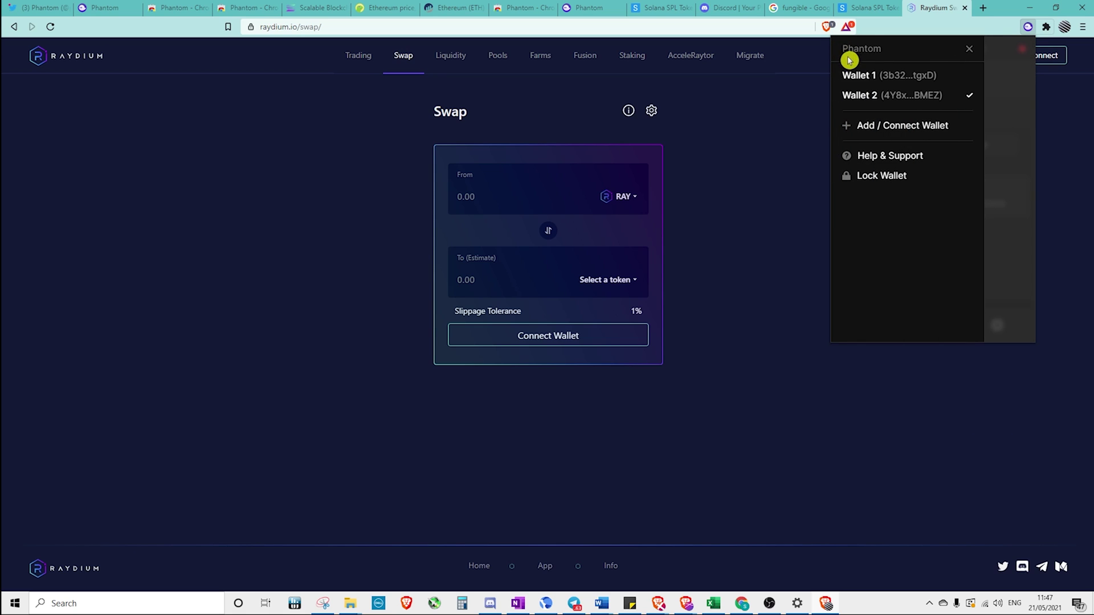
left_click(856, 80)
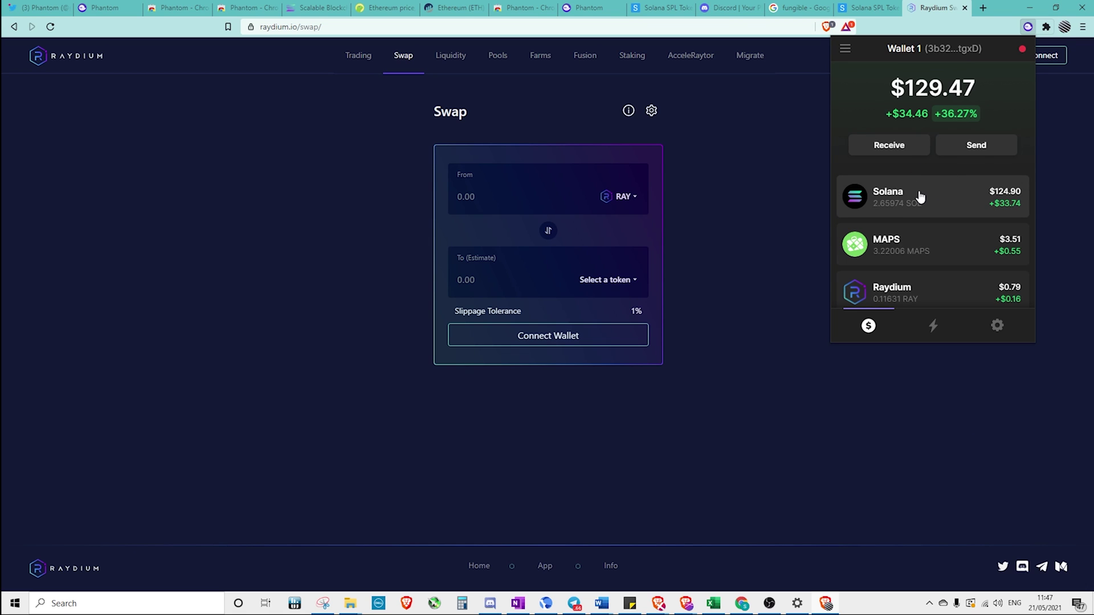
Send 0.01 SOL from Wallet 1 to the pasted Wallet 2 address
left_click(963, 151)
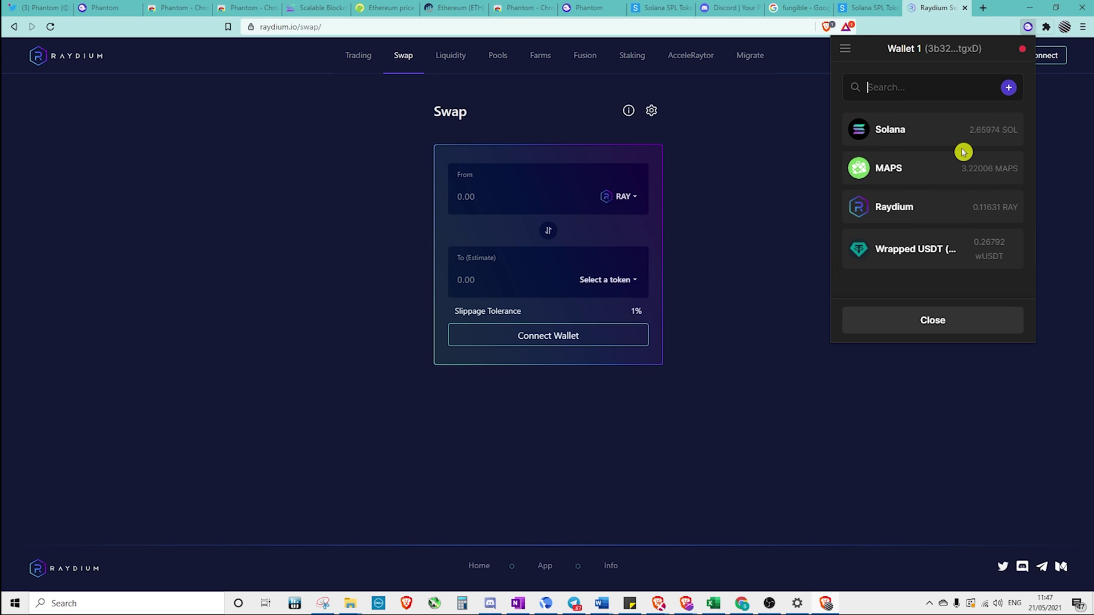
left_click(909, 140)
right_click(896, 189)
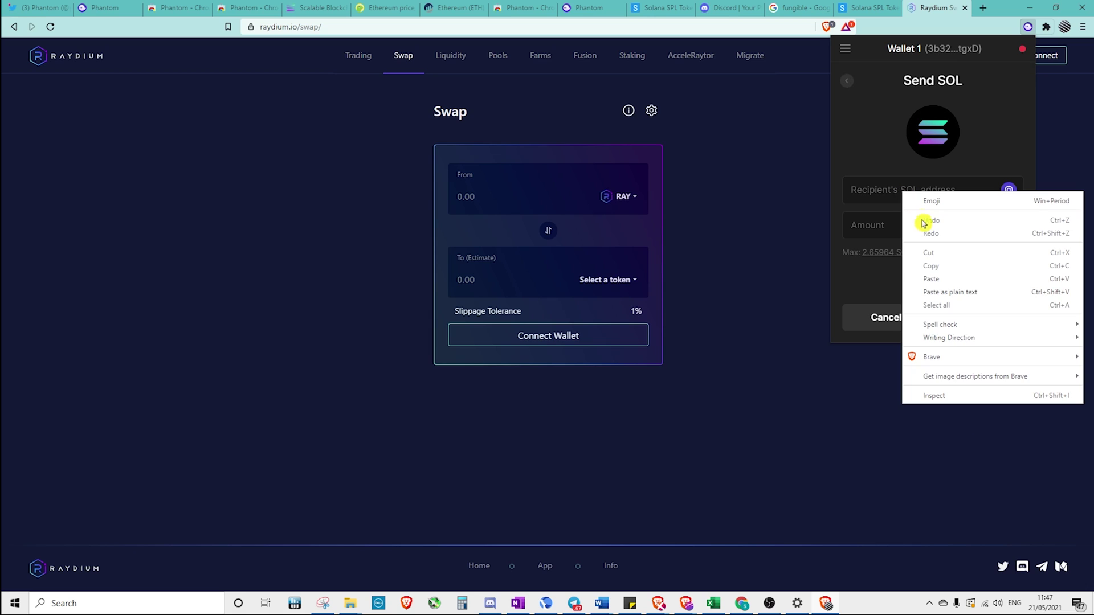
left_click(938, 281)
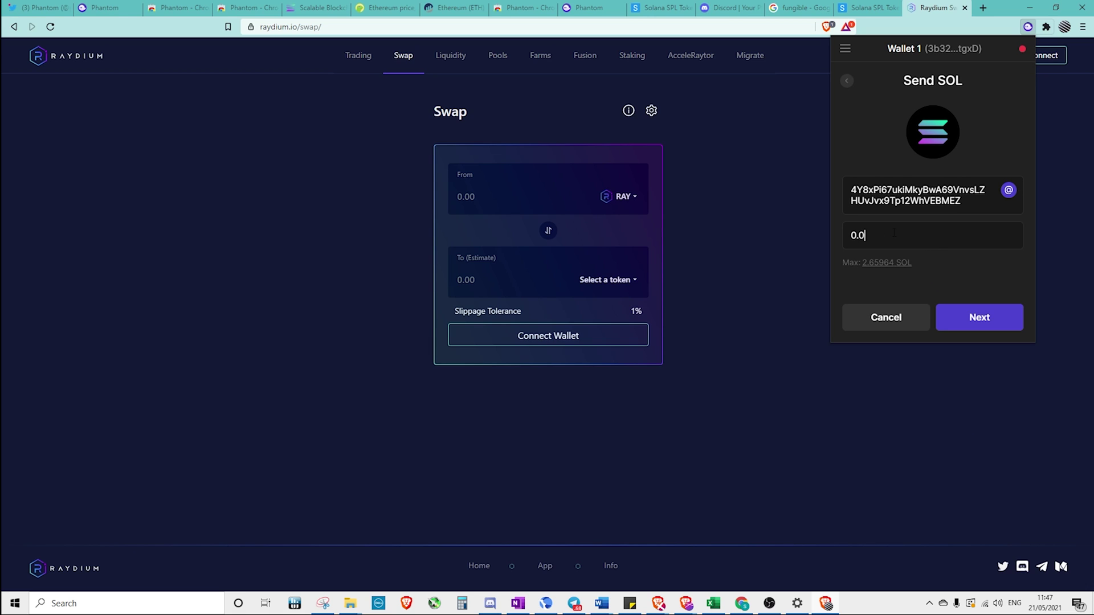
left_click(947, 317)
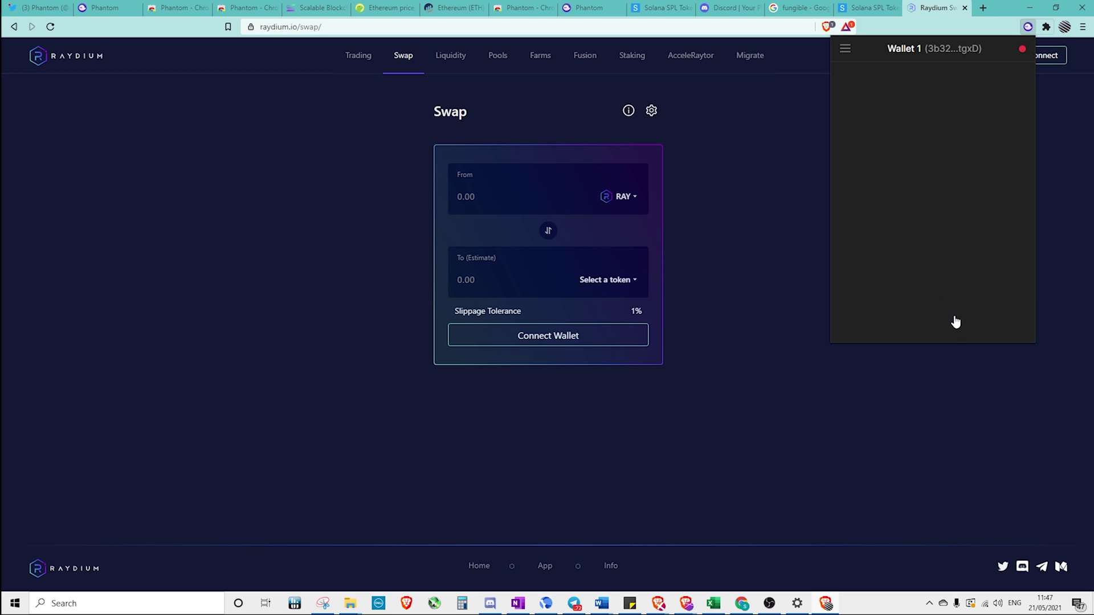
left_click(959, 316)
Check that Wallet 2 received 0.01 SOL, then return to Wallet 1
left_click(847, 49)
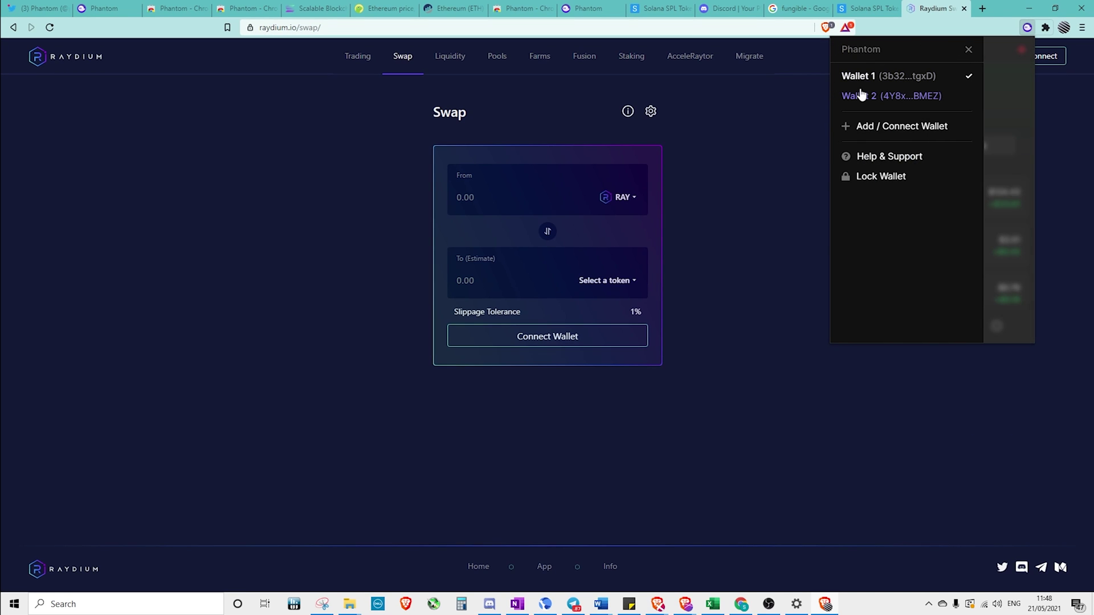
left_click(865, 95)
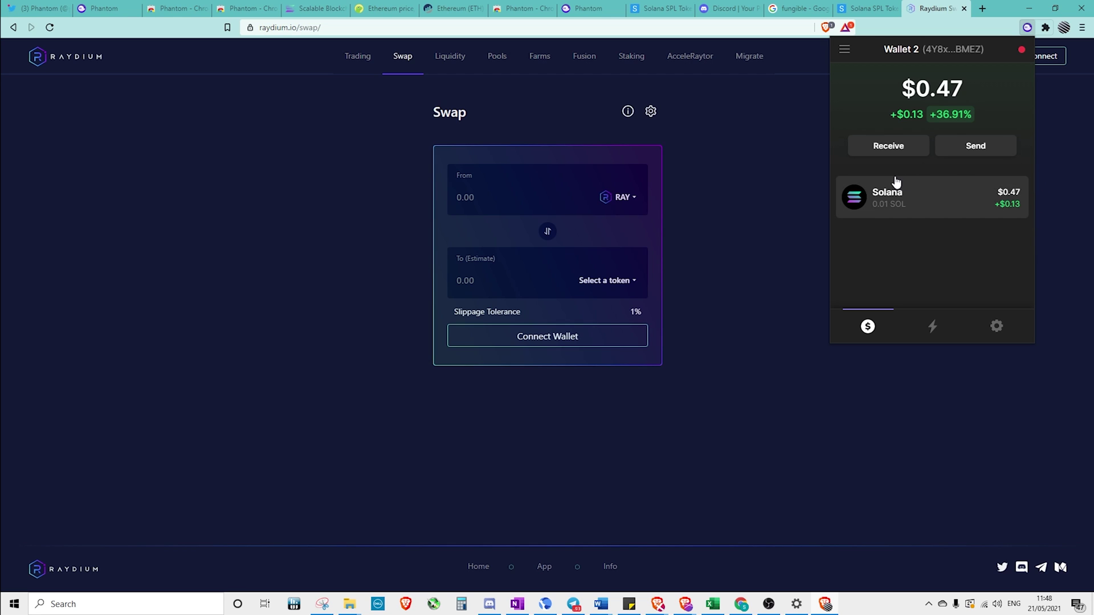
left_click(844, 49)
left_click(874, 78)
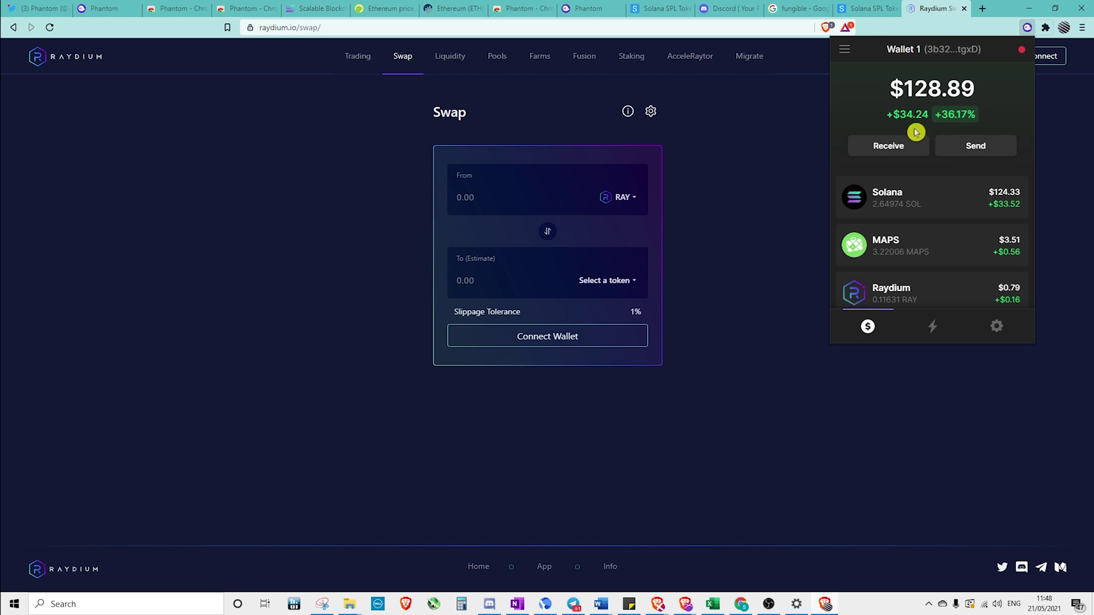
left_click(977, 163)
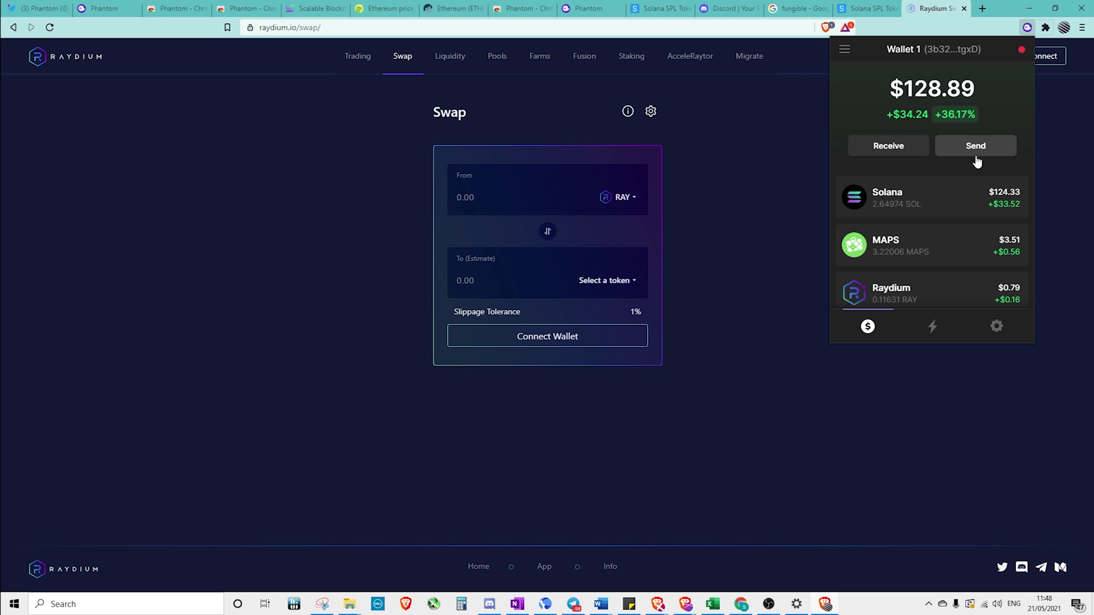
Connect Phantom's Wallet 1 to Raydium's swap page, showing a 0.116307 RAY balance
left_click(781, 142)
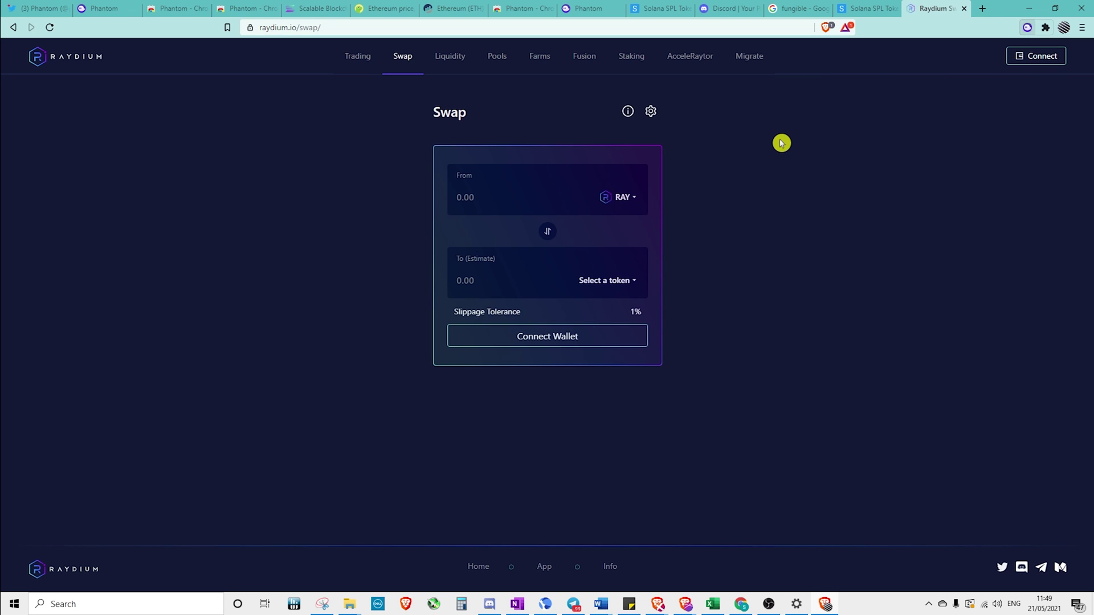
left_click(1049, 60)
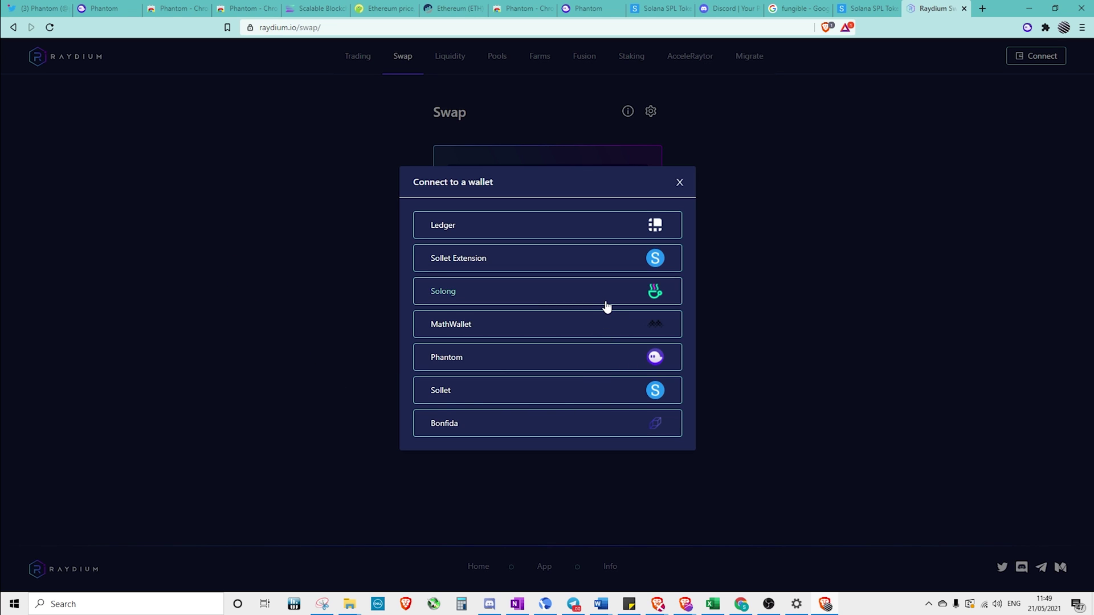
left_click(489, 363)
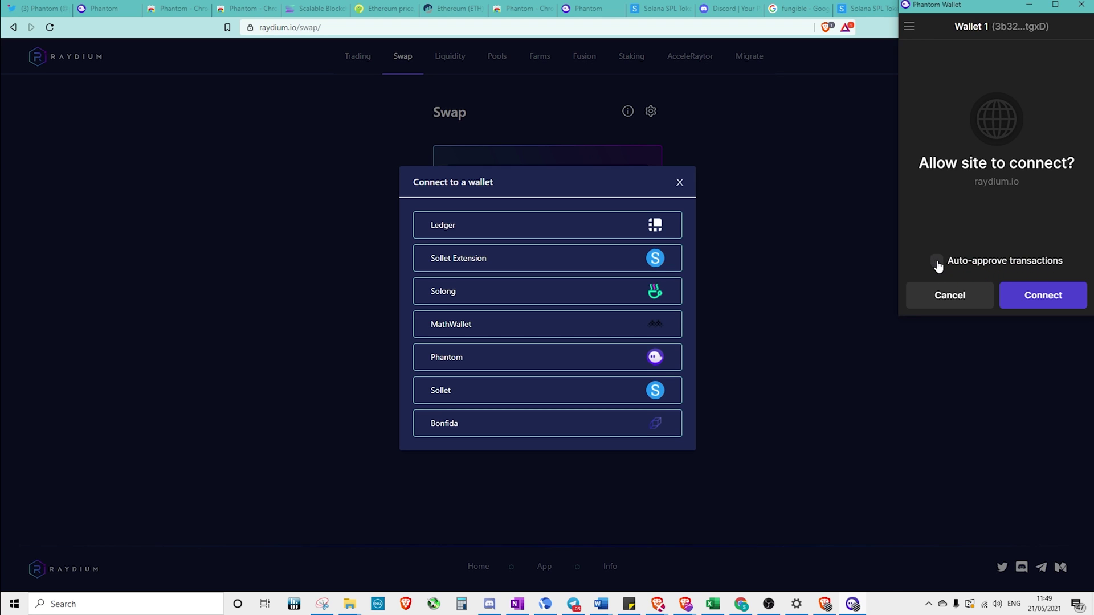
left_click(1041, 295)
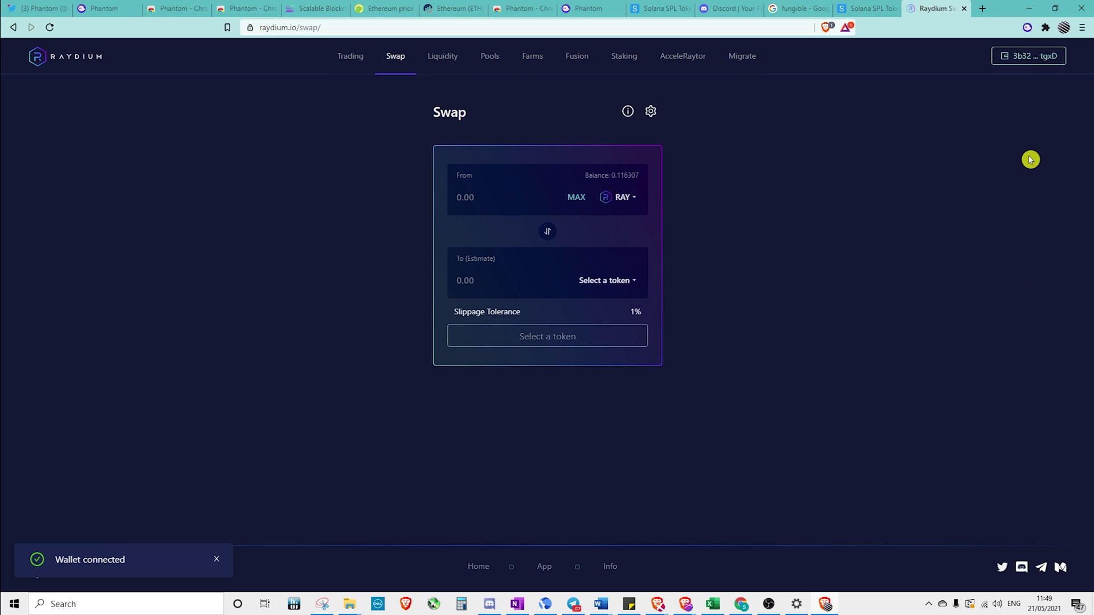
Revoke raydium.io from Phantom's trusted apps in the wallet settings
left_click(1028, 29)
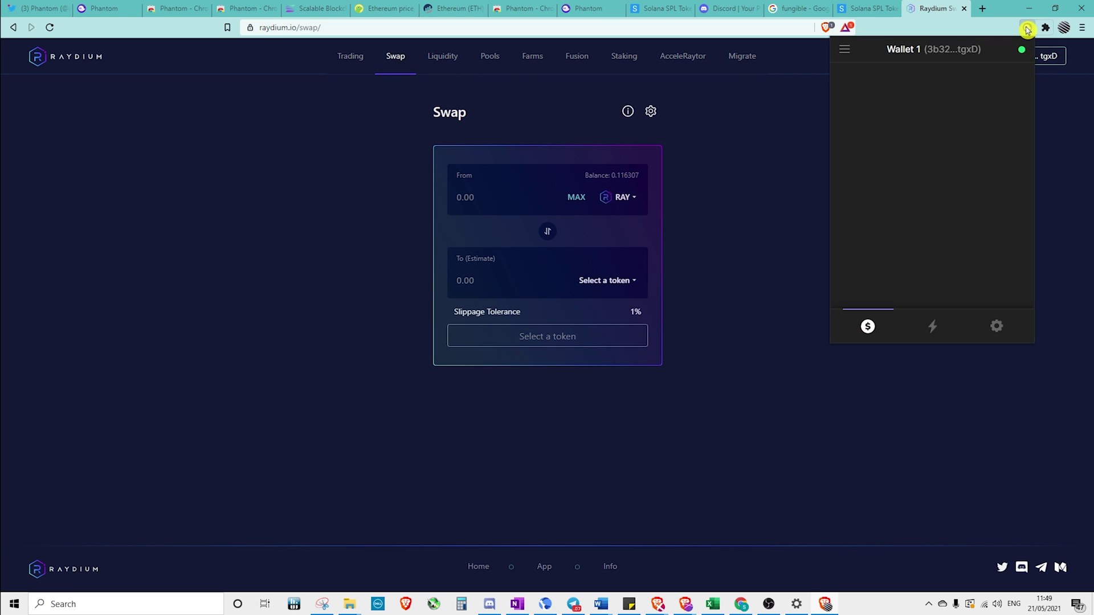
left_click(997, 326)
left_click(955, 226)
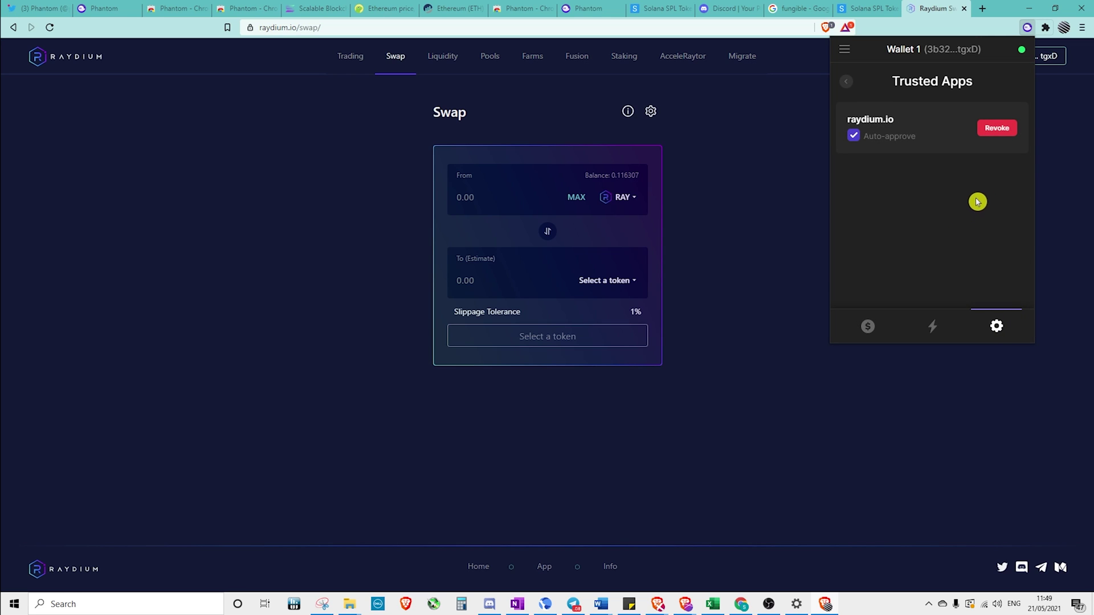
left_click(1000, 128)
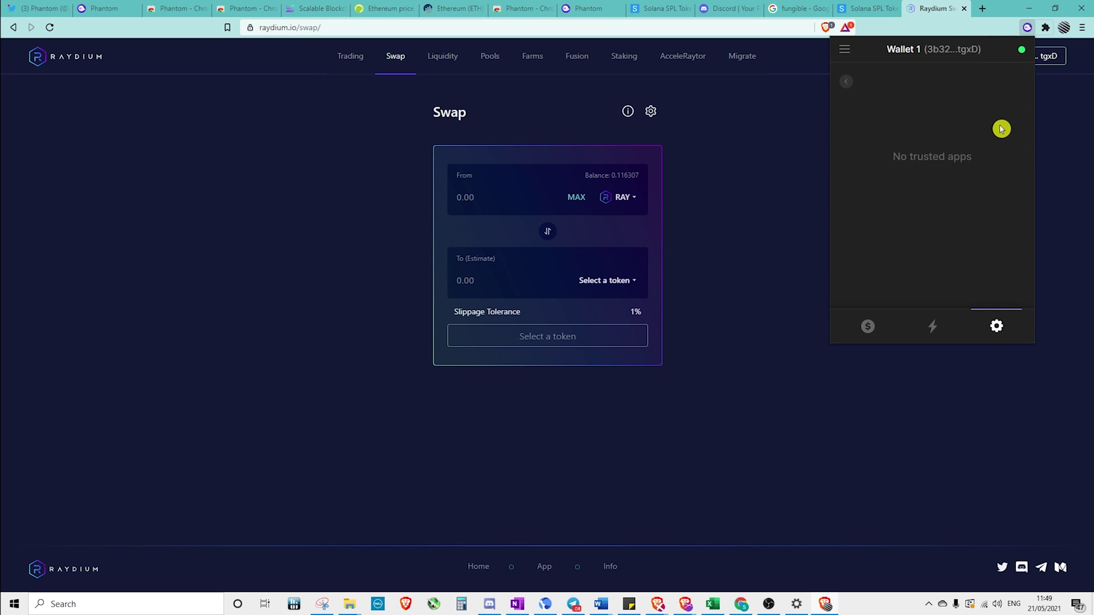
left_click(1018, 360)
Disconnect the wallet from Raydium and reconnect Phantom, approving the connection manually
left_click(1020, 56)
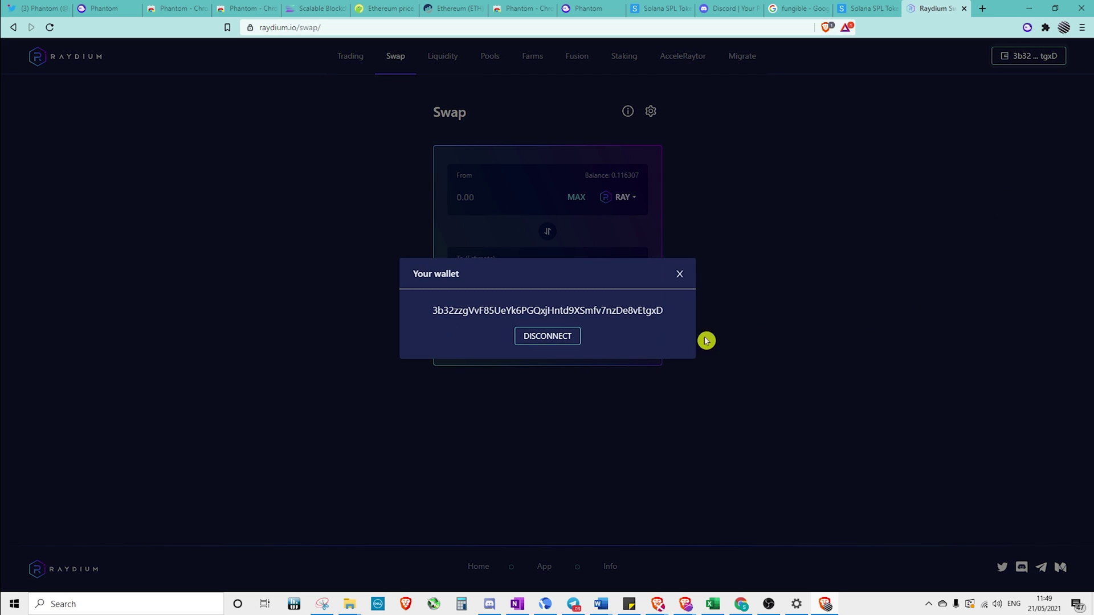
left_click(544, 337)
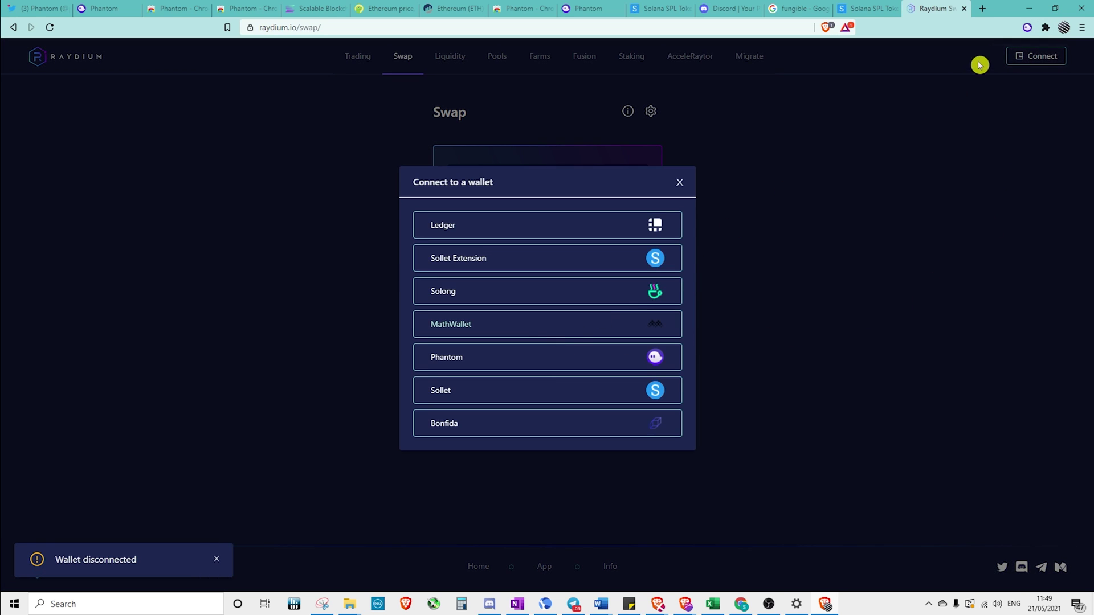
left_click(546, 364)
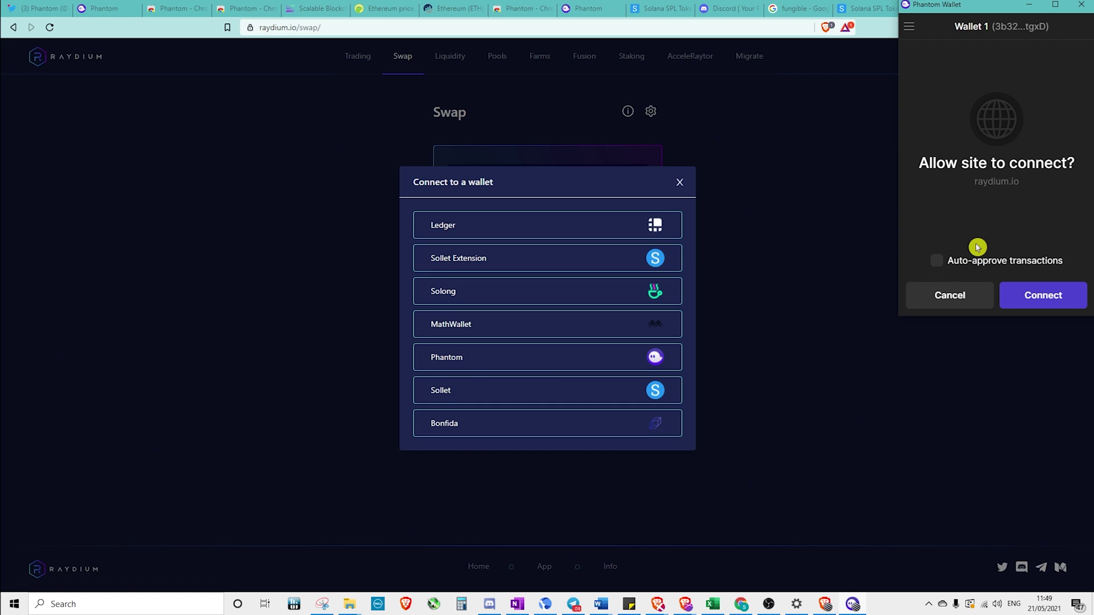
left_click(1043, 296)
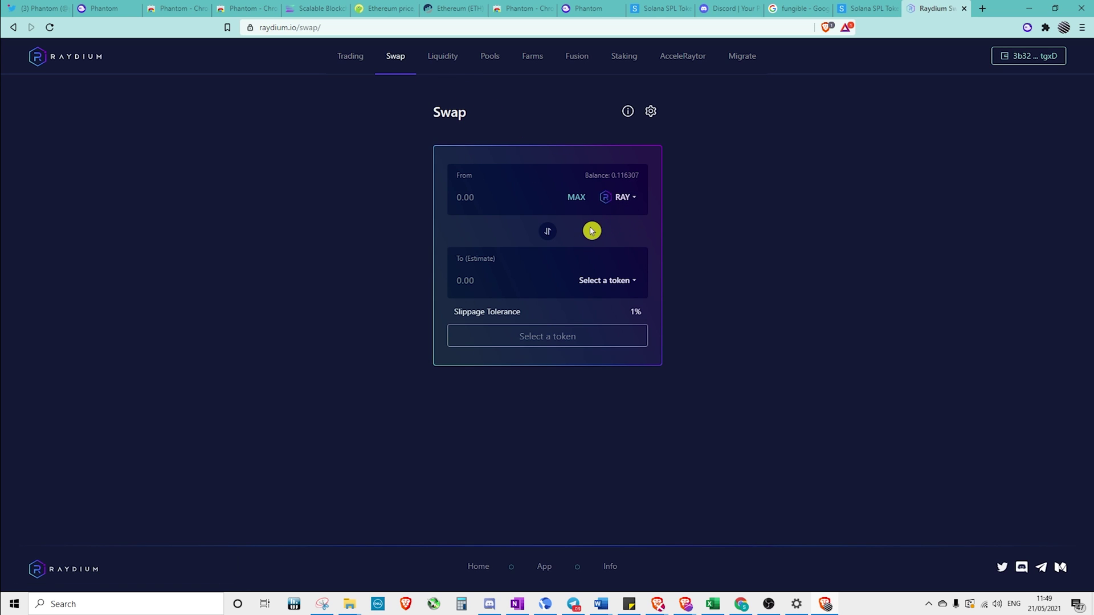
Swap 0.1 SOL for RAY on Raydium and approve the transaction in Phantom
left_click(606, 280)
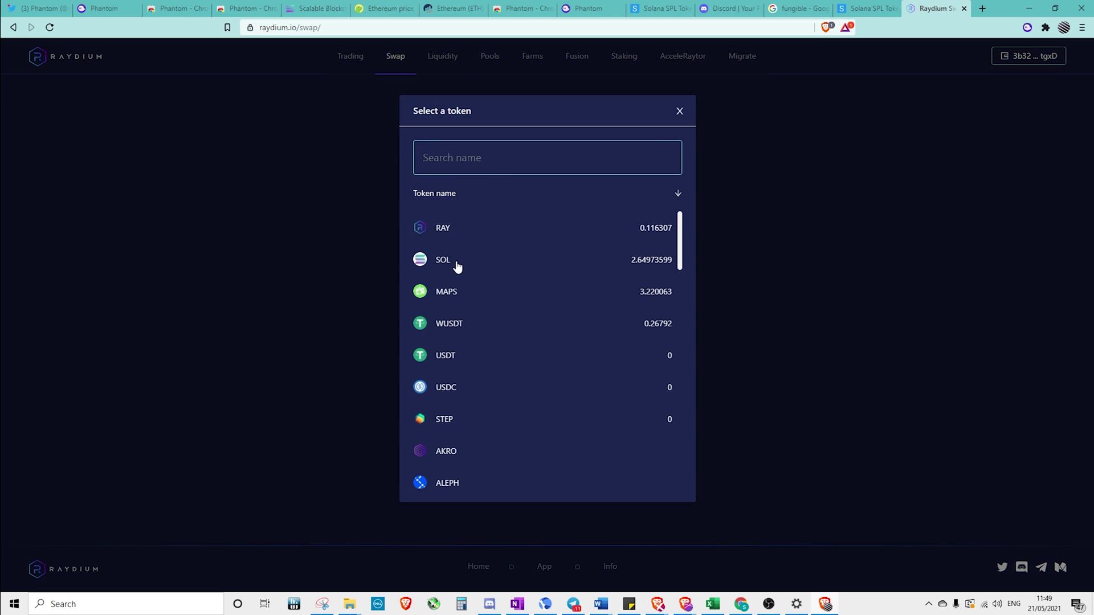
left_click(450, 261)
left_click(547, 231)
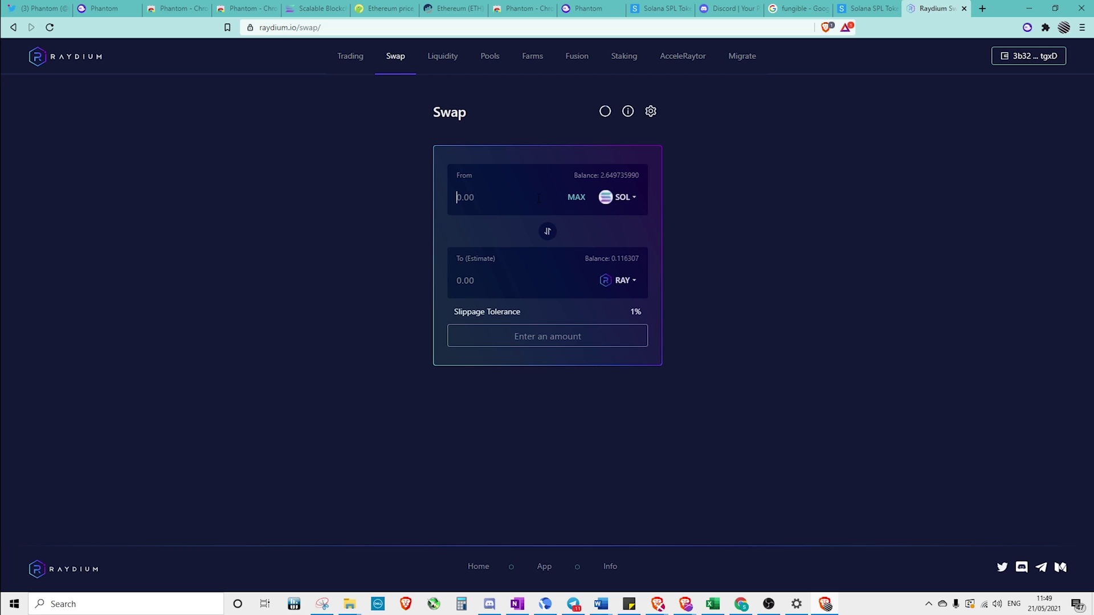
left_click(539, 198)
type("0.1")
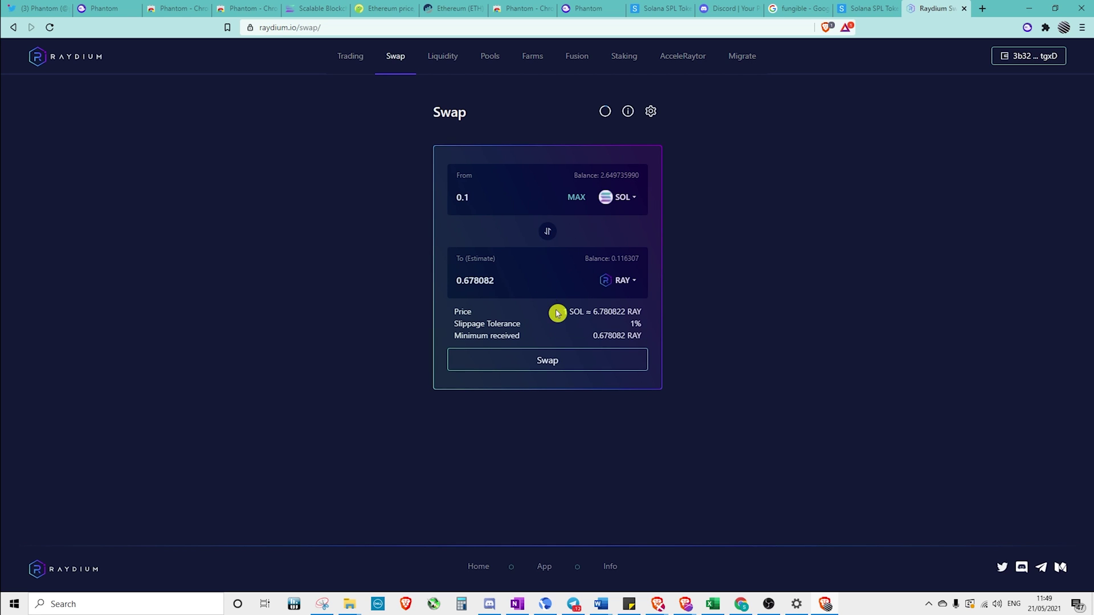
left_click(571, 362)
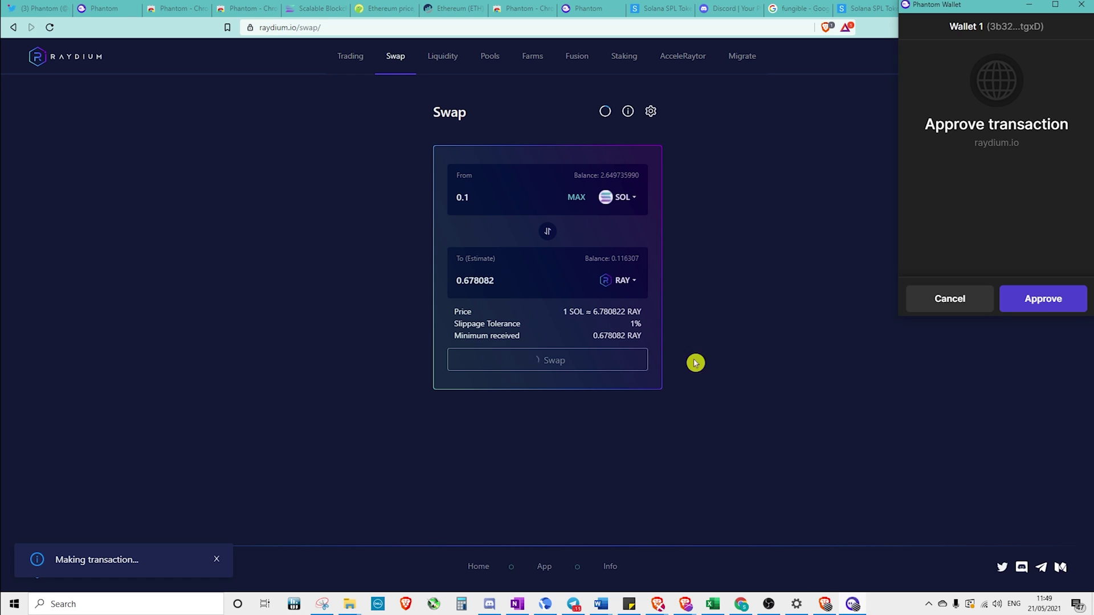
left_click(1057, 302)
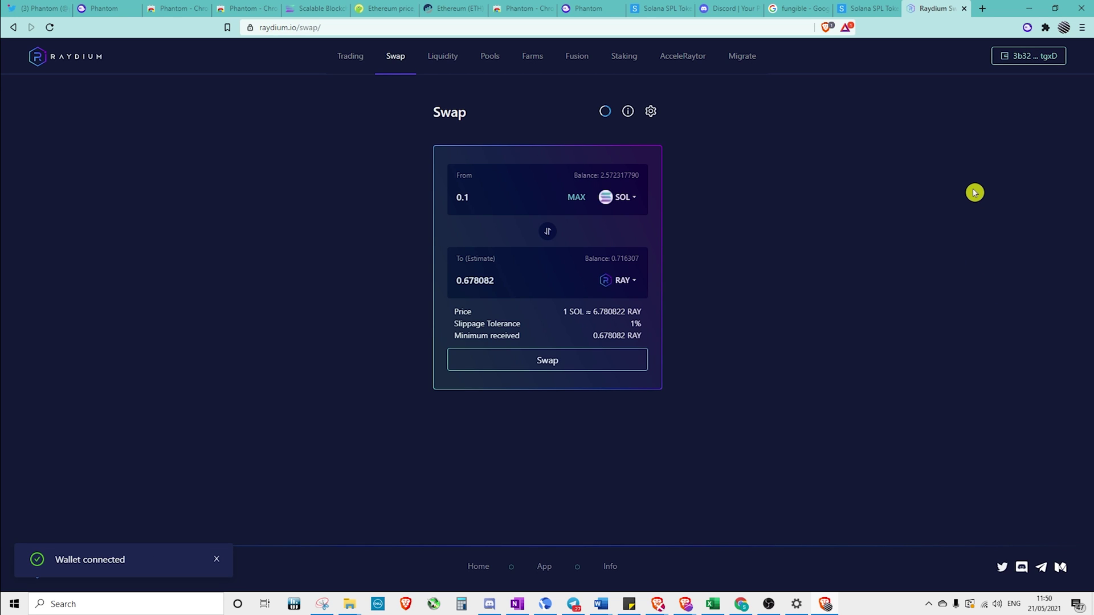
Check Phantom's trusted apps and run a second 0.1 SOL-to-RAY swap
left_click(1029, 28)
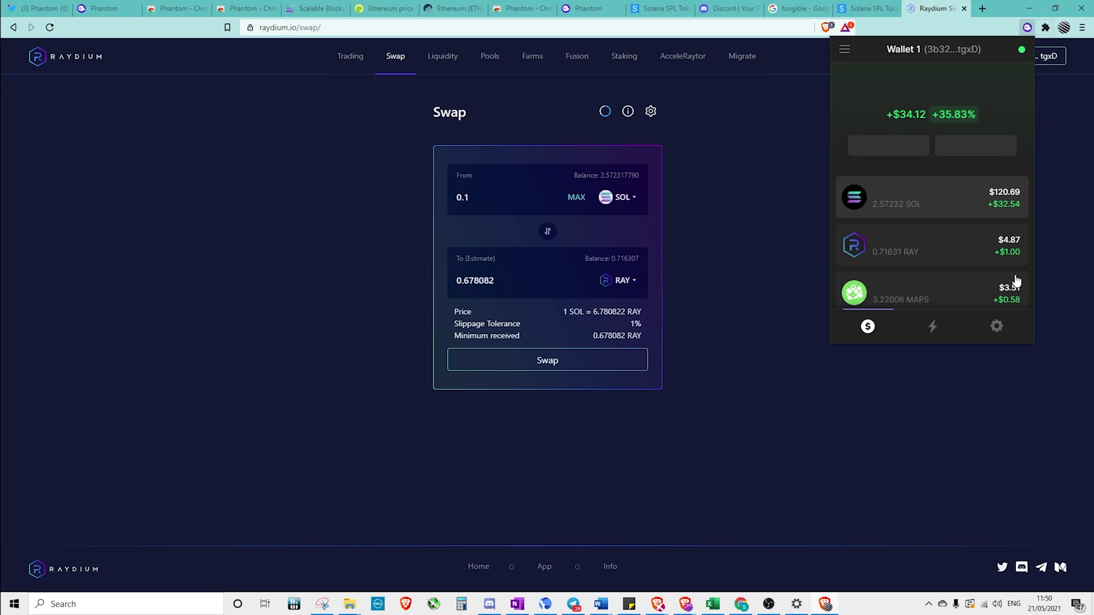
left_click(997, 327)
left_click(944, 234)
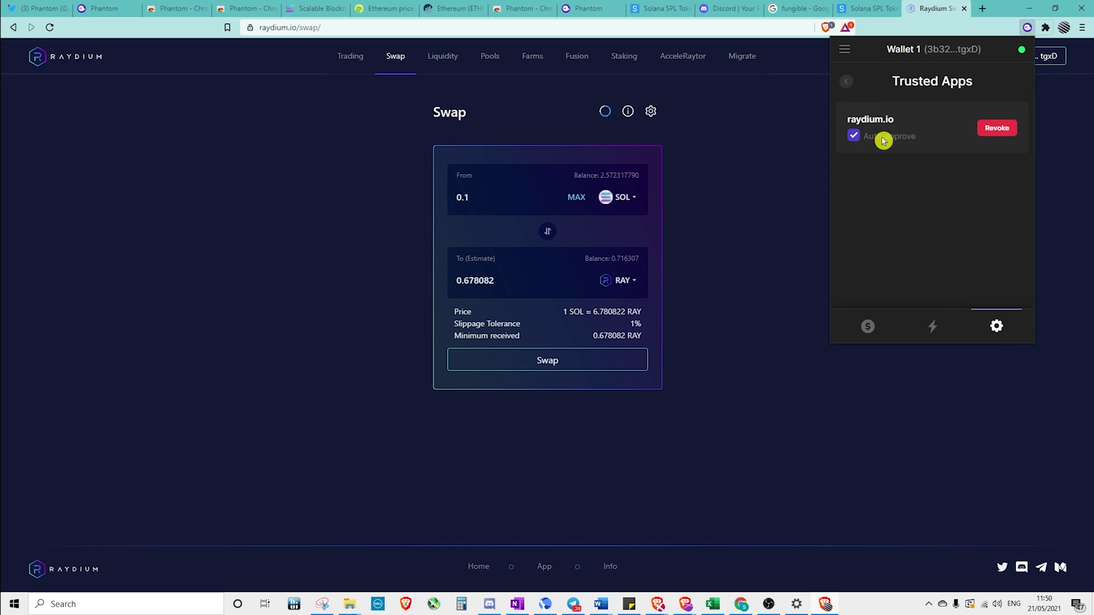
left_click(494, 201)
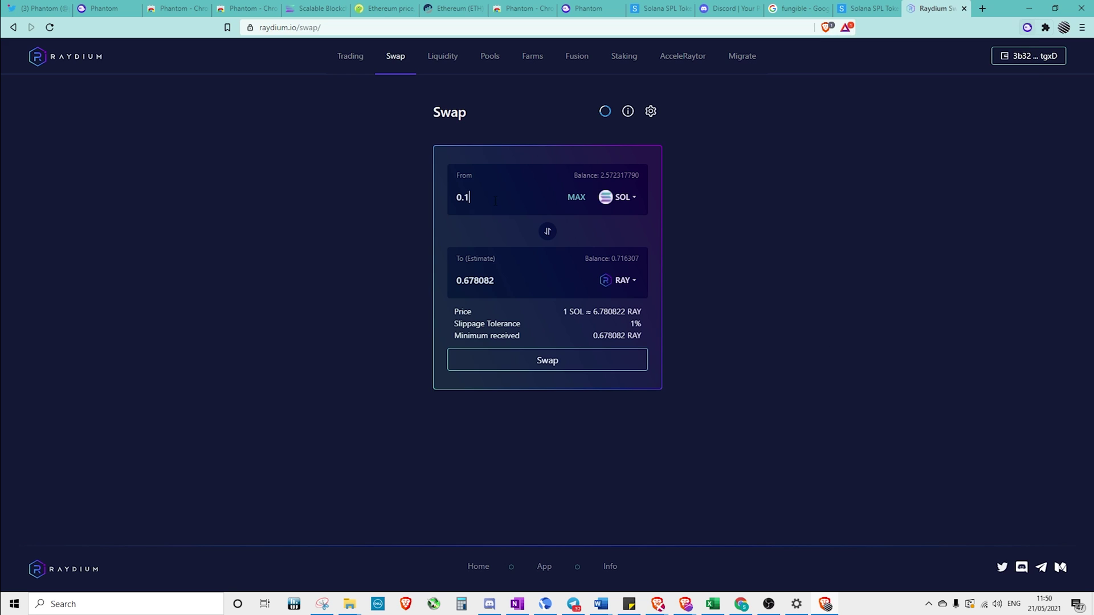
left_click(535, 367)
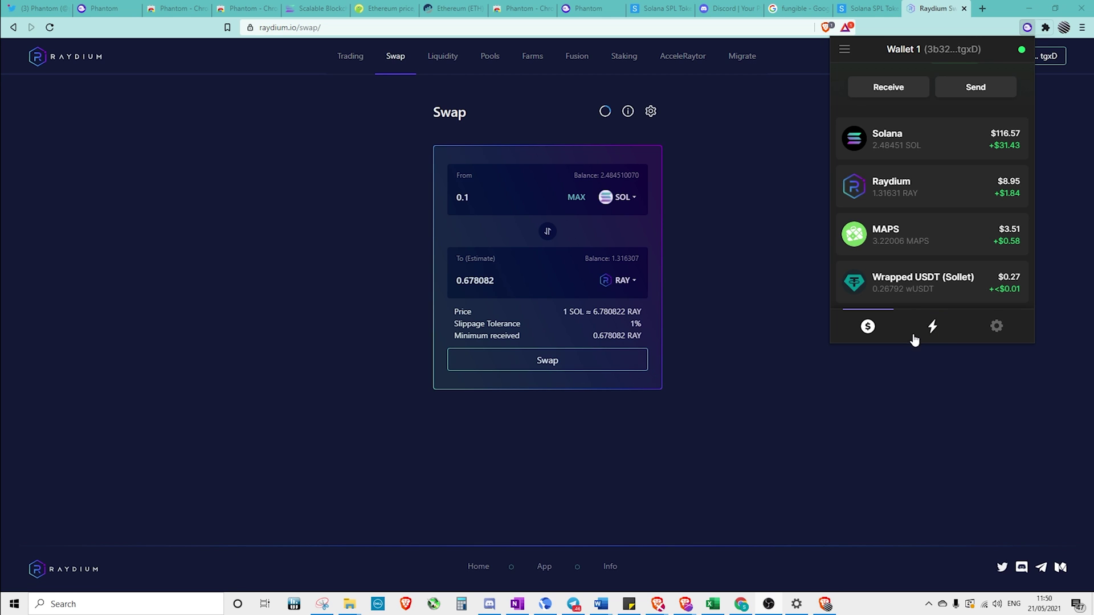
View the wallet's recent activity list in Phantom
left_click(933, 328)
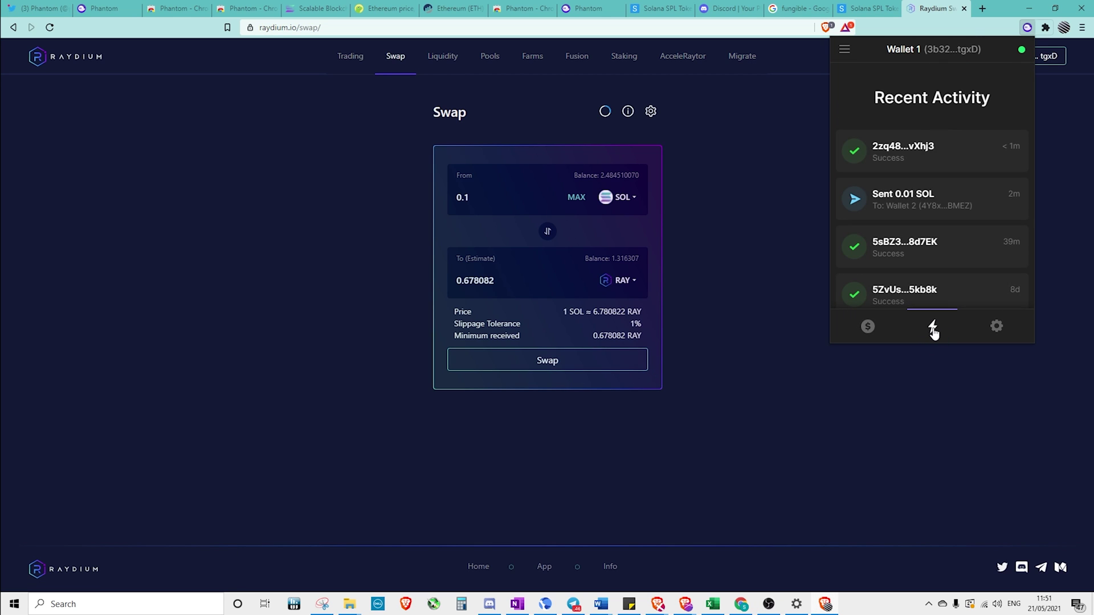
scroll(953, 207, "down", 5)
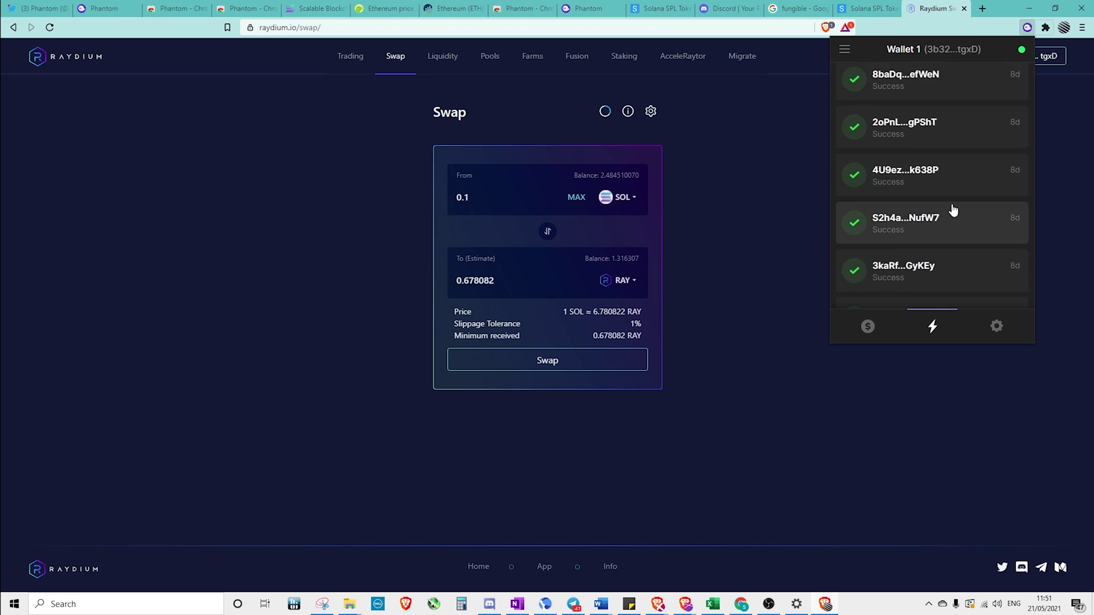
scroll(953, 210, "up", 5)
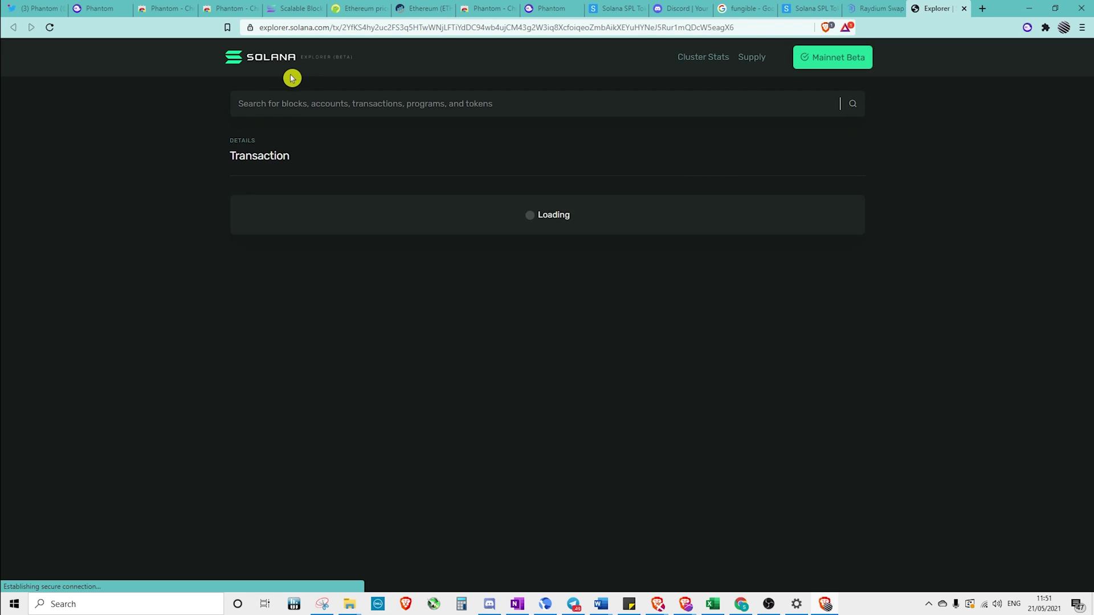
Scroll through the swap's overview, account inputs, token balances and instructions in Solana Explorer
scroll(756, 260, "down", 4)
scroll(756, 260, "up", 2)
scroll(756, 260, "up", 2)
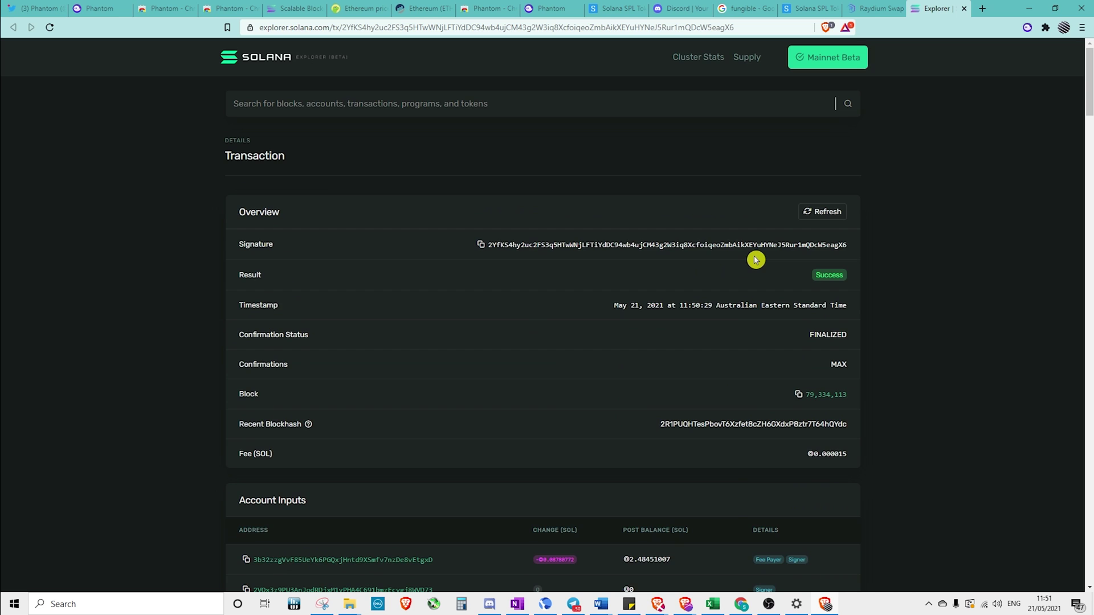
scroll(756, 260, "down", 10)
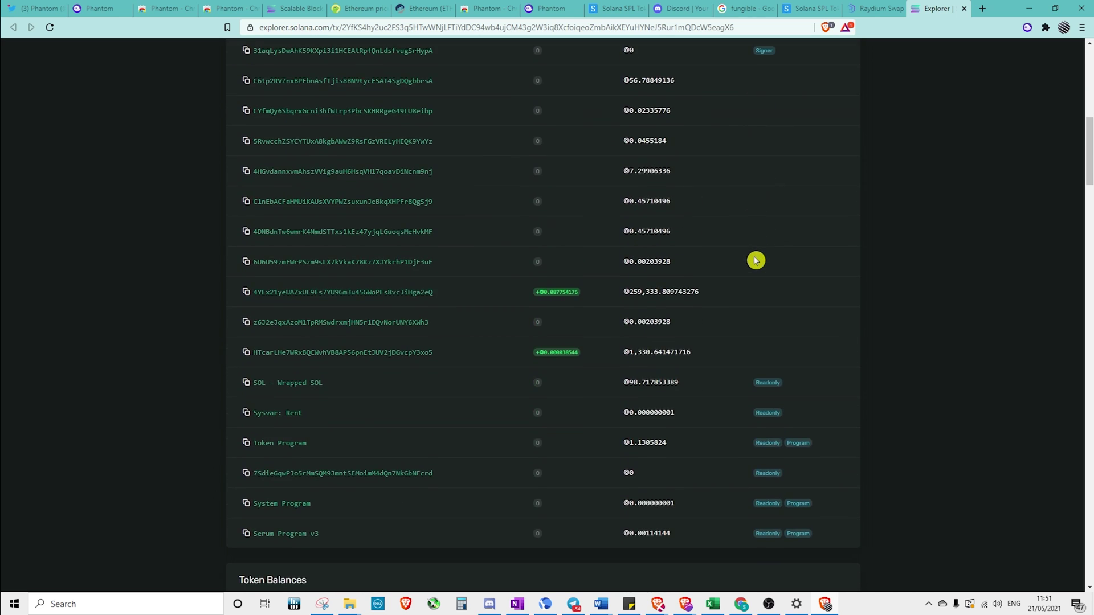
scroll(756, 260, "down", 4)
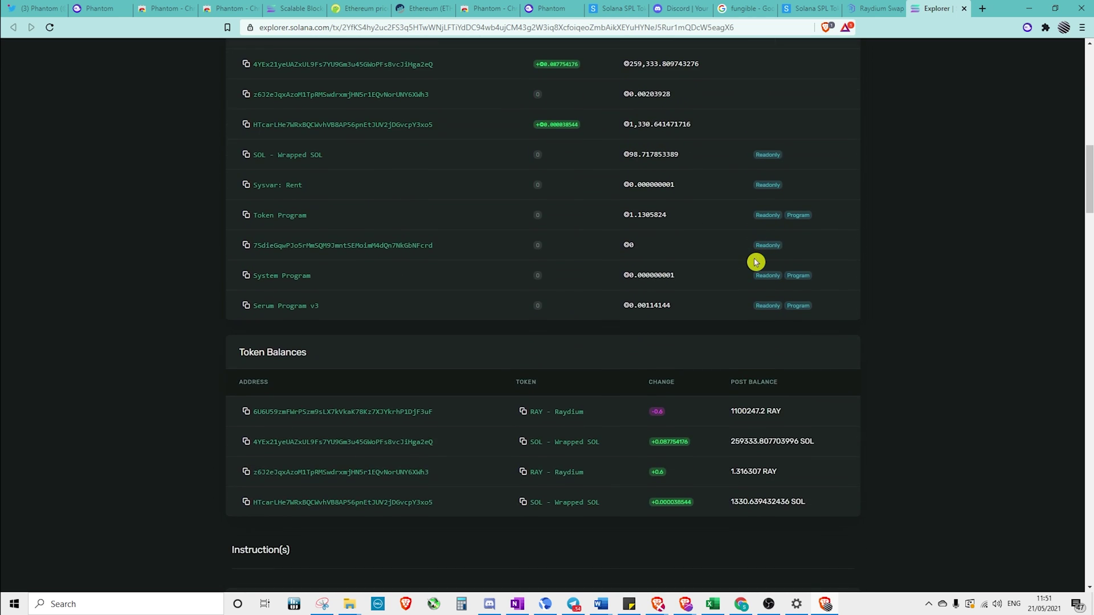
scroll(756, 262, "down", 6)
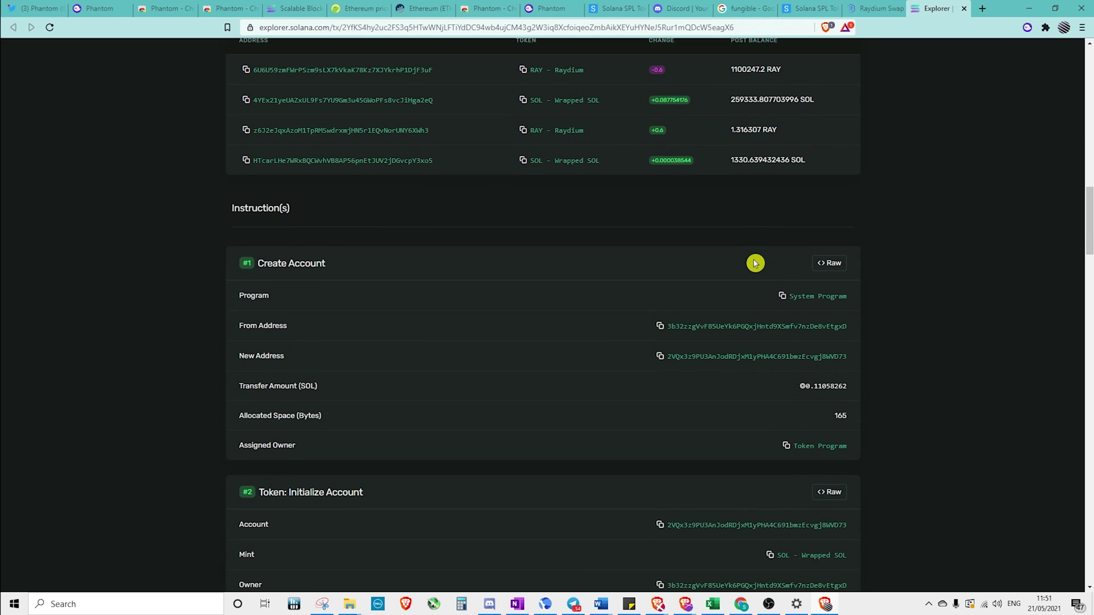
scroll(755, 264, "up", 20)
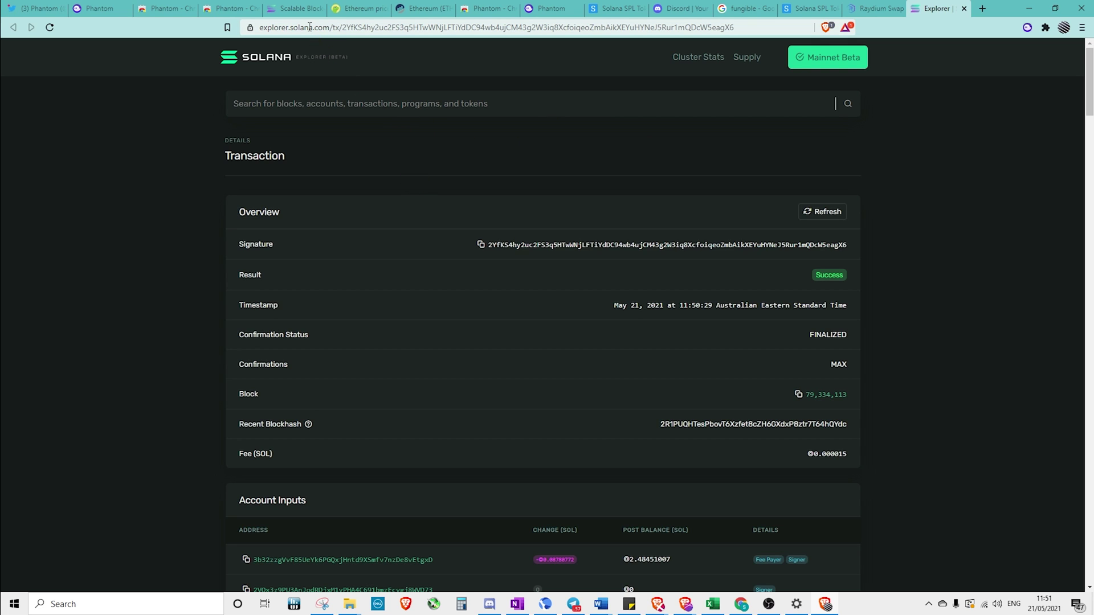
Search CoinGecko for 'solana' and open the Solana (SOL) coin page
left_click(357, 12)
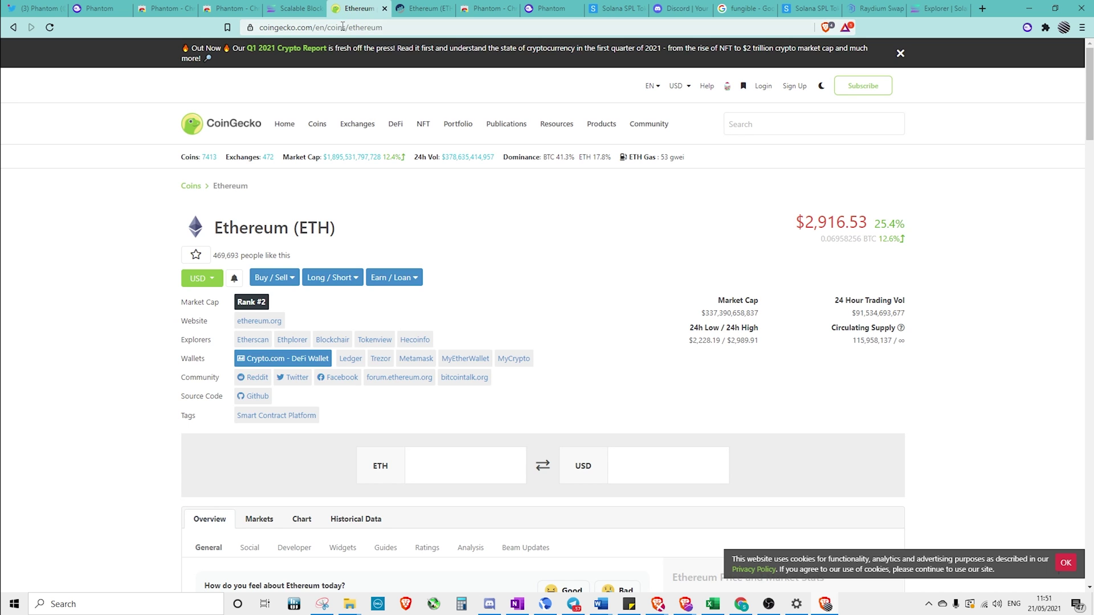
left_click(762, 125)
type("solana")
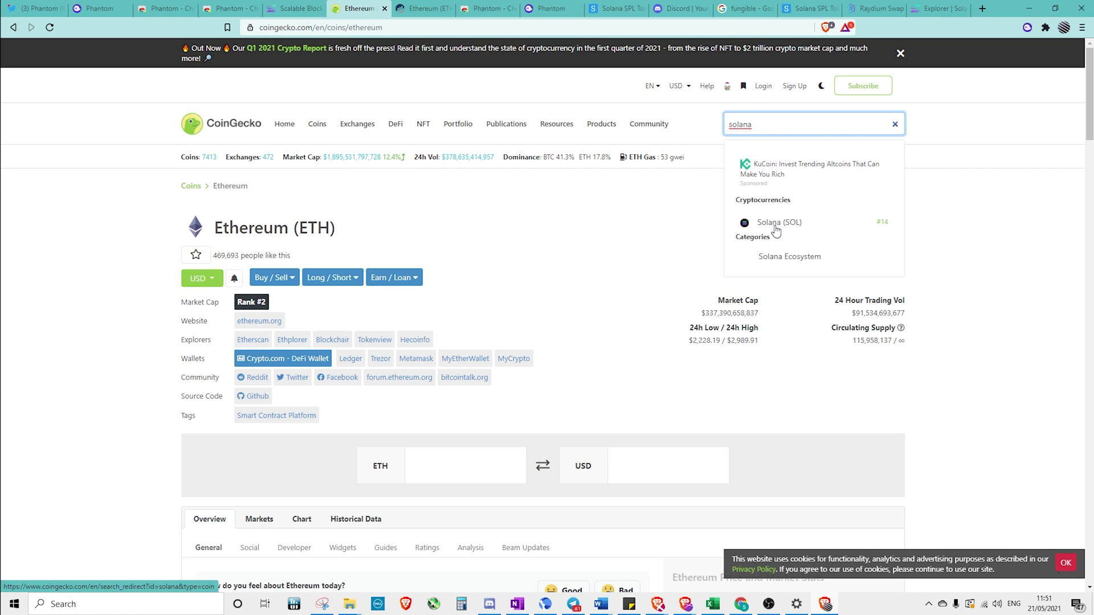
left_click(776, 227)
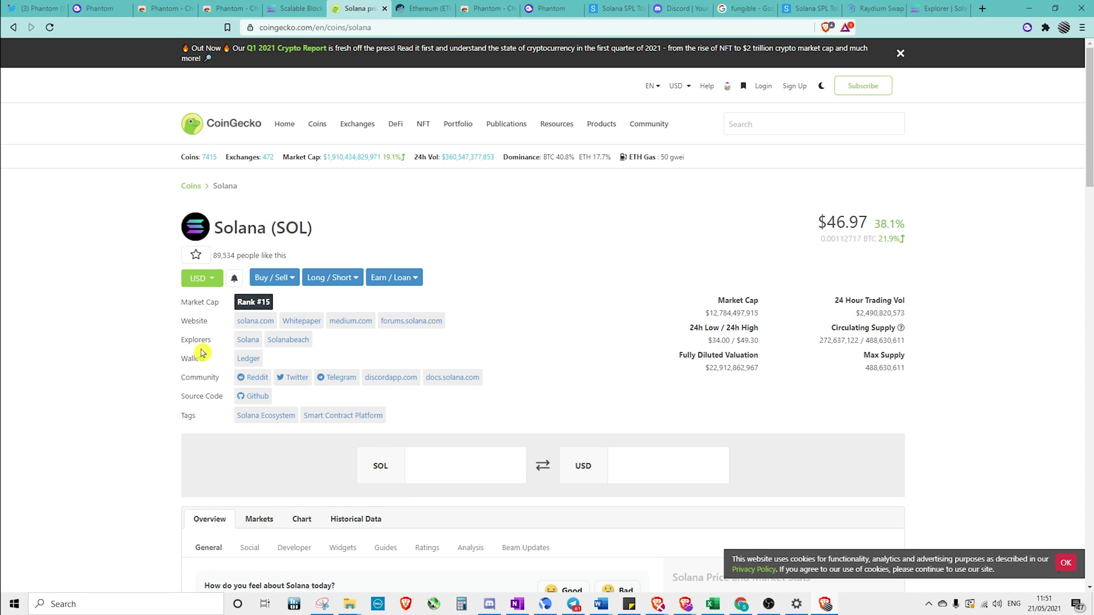
Open the Solanabeach explorer link in a new tab and switch to it
mouse_move(195, 340)
left_mouse_down()
mouse_move(234, 346)
mouse_move(193, 339)
left_mouse_up()
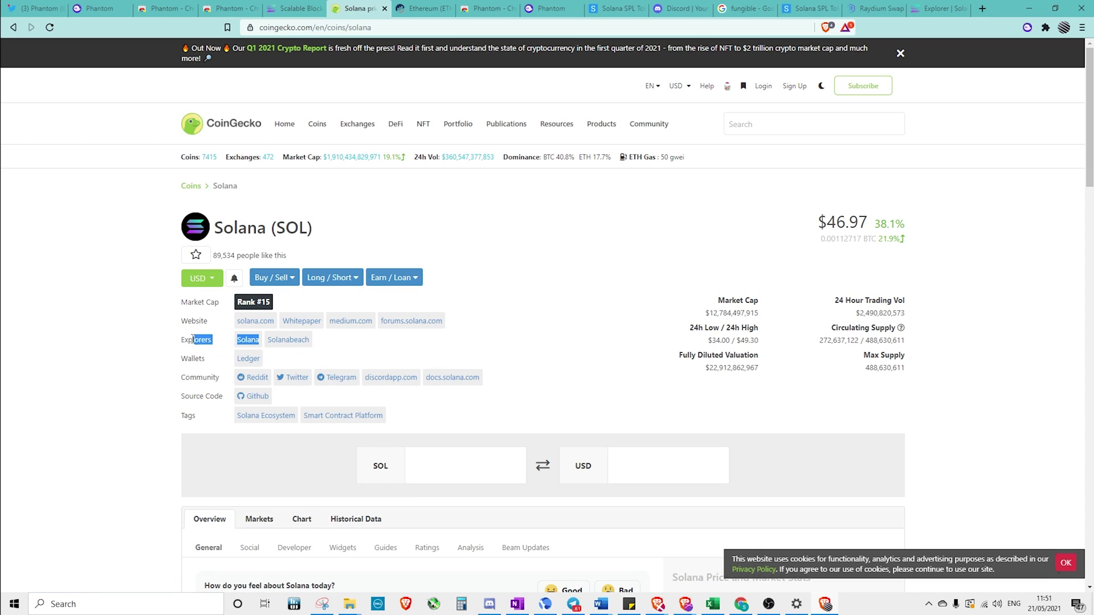
right_click(304, 346)
left_click(331, 351)
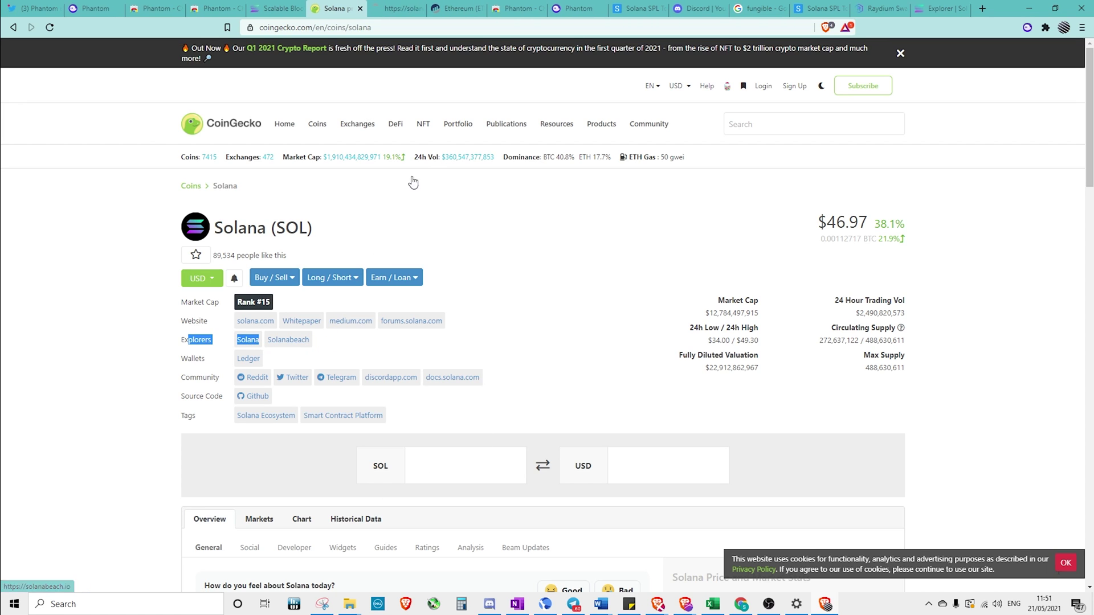
left_click(402, 11)
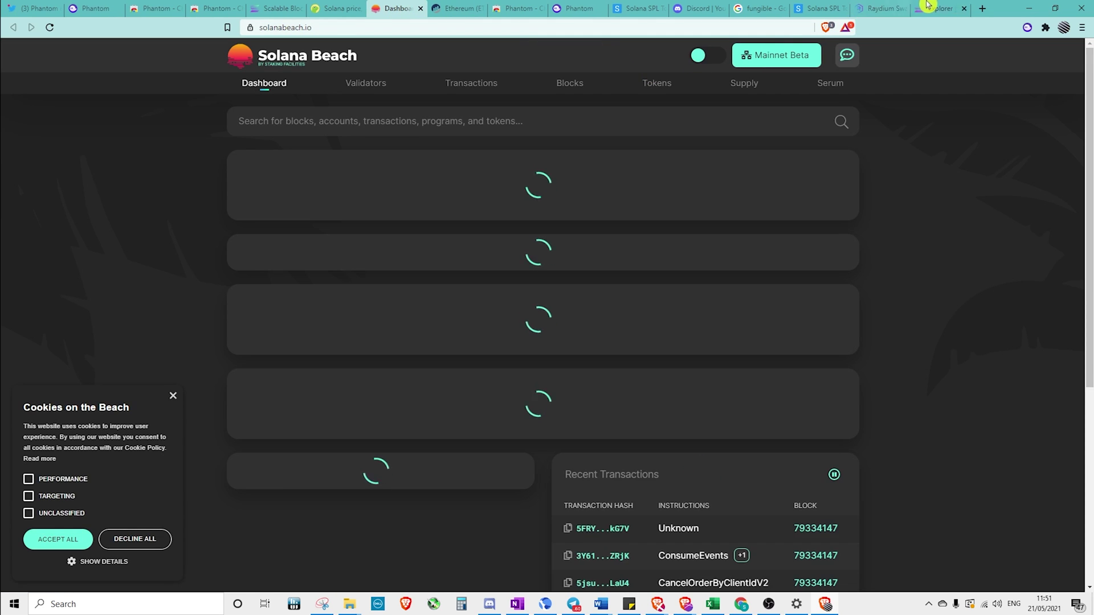
Paste the wallet's copied address into Solana Beach search and open its Account Details
left_click(1027, 27)
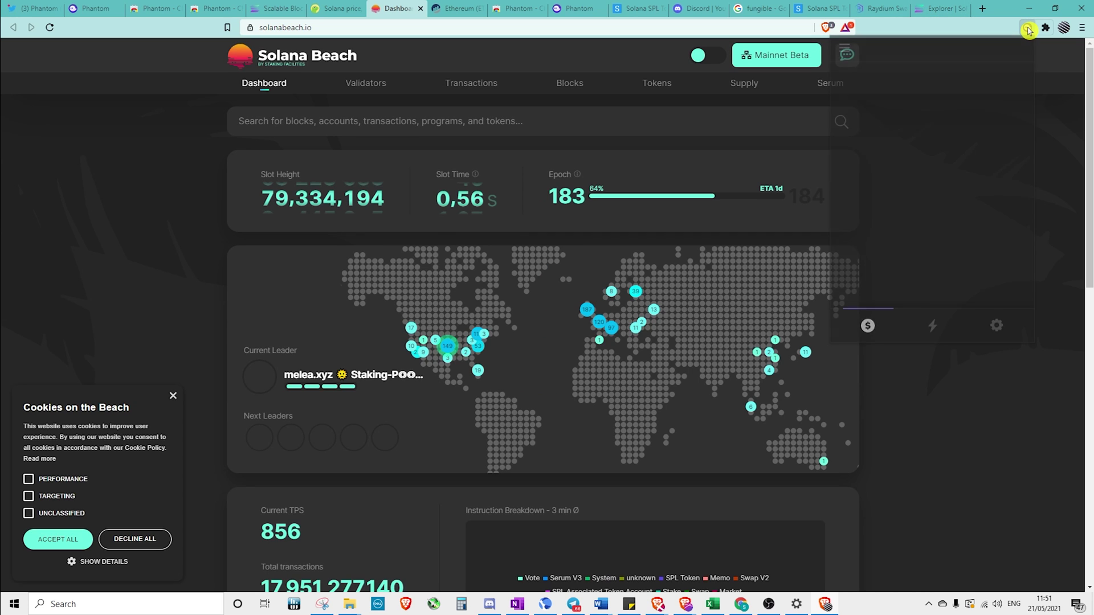
left_click(937, 50)
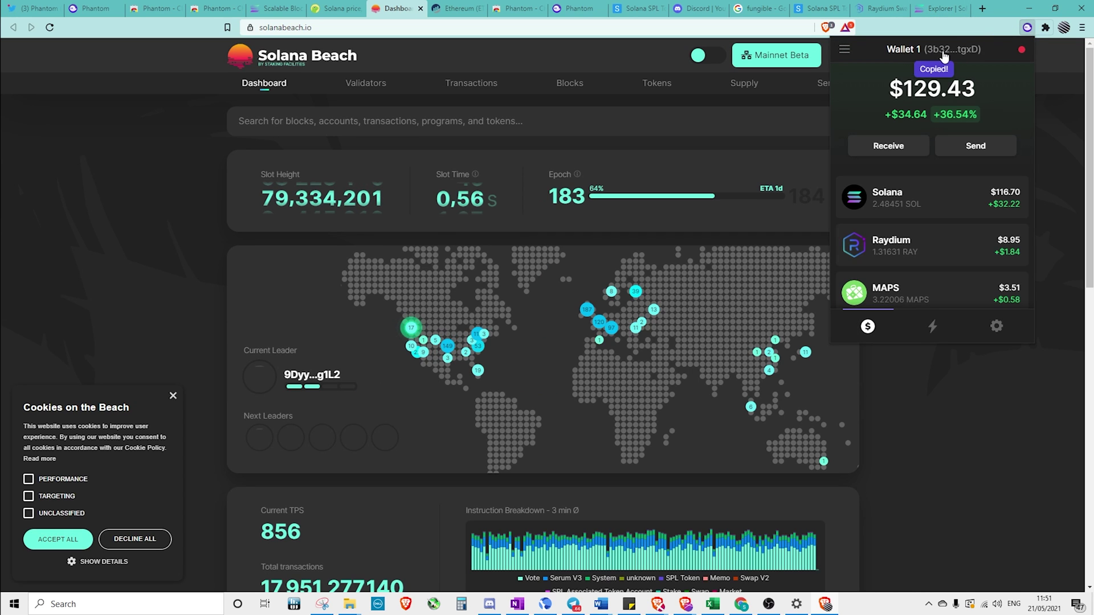
left_click(564, 120)
right_click(573, 125)
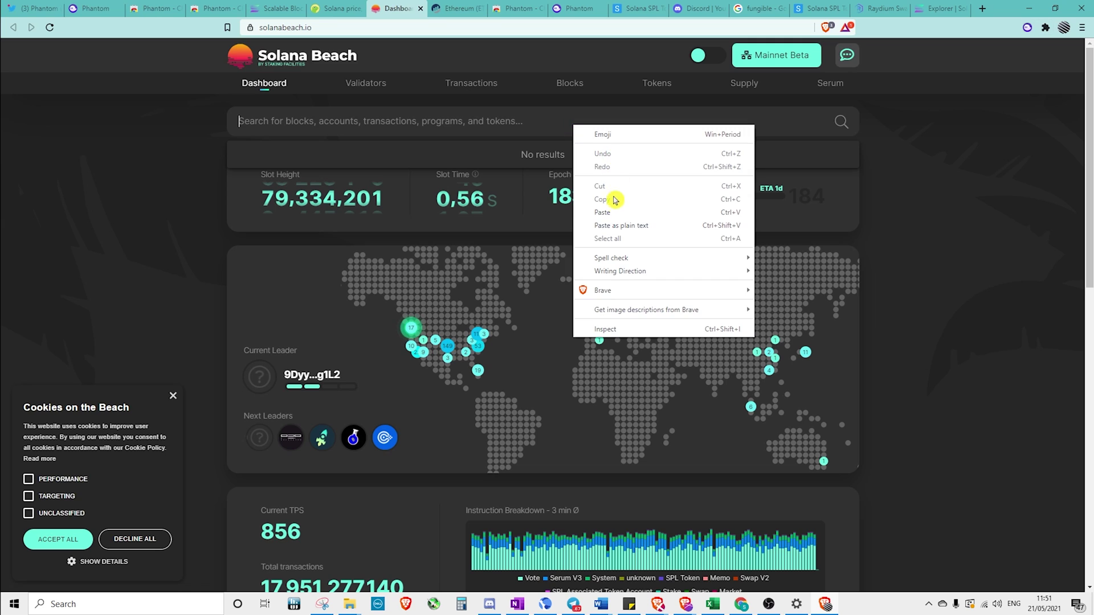
left_click(603, 212)
left_click(841, 122)
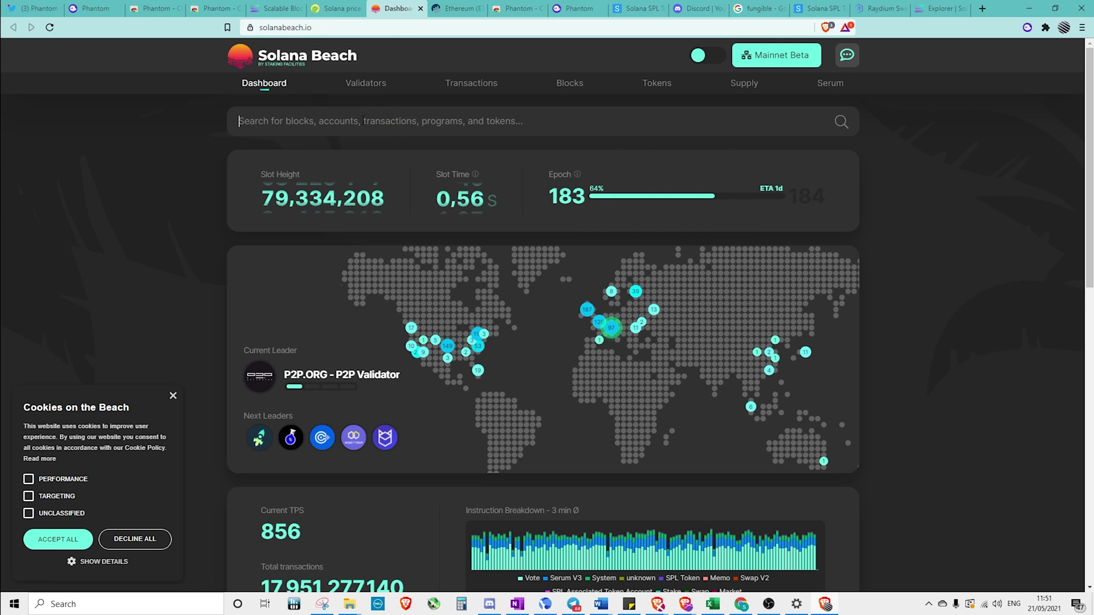
left_click(449, 122)
left_click(410, 190)
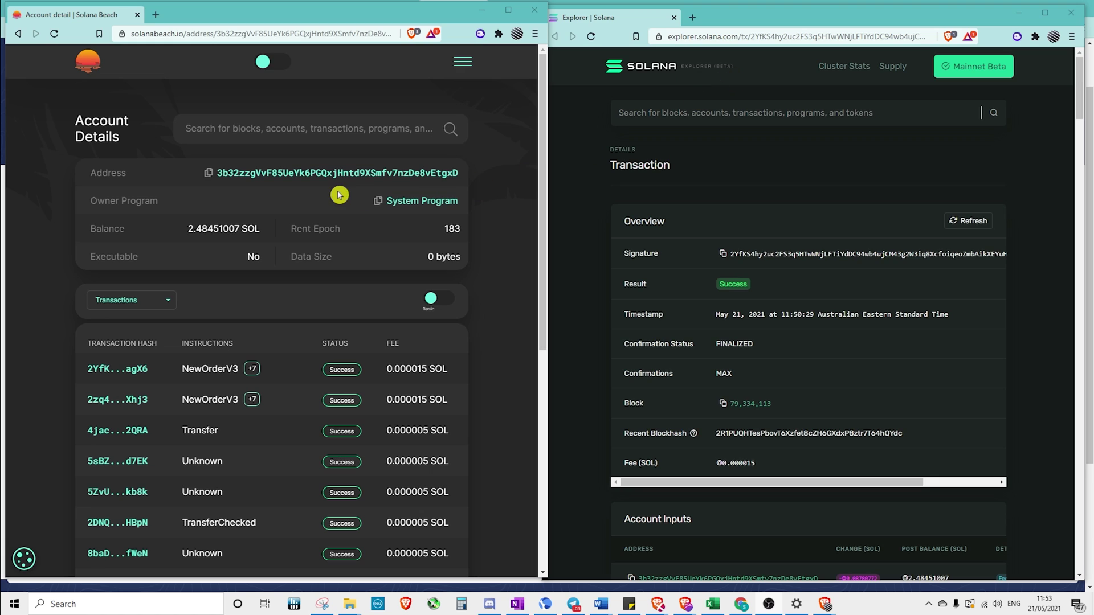
Open the latest swap's Transaction Details and highlight the 0.147 SOL order price
left_click(111, 372)
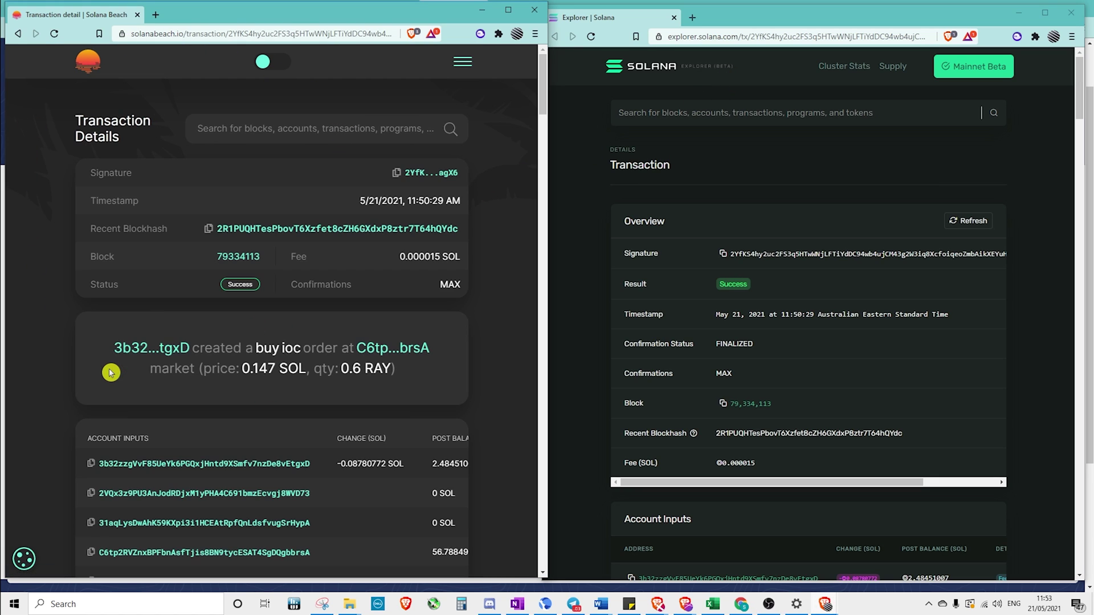
scroll(254, 385, "down", 2)
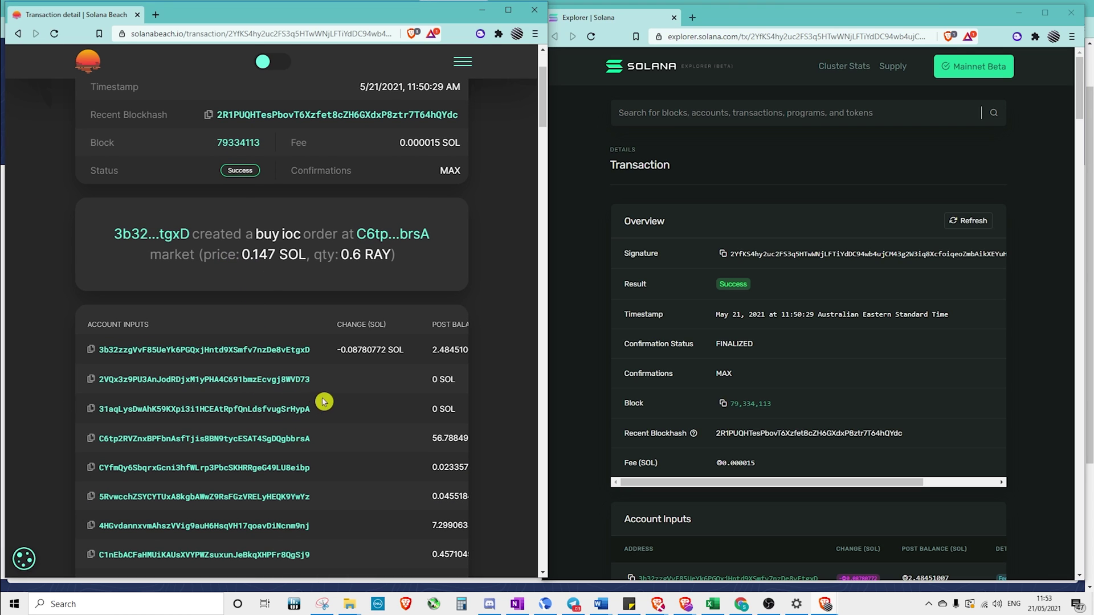
scroll(363, 414, "down", 2)
scroll(363, 414, "down", 10)
scroll(361, 418, "down", 5)
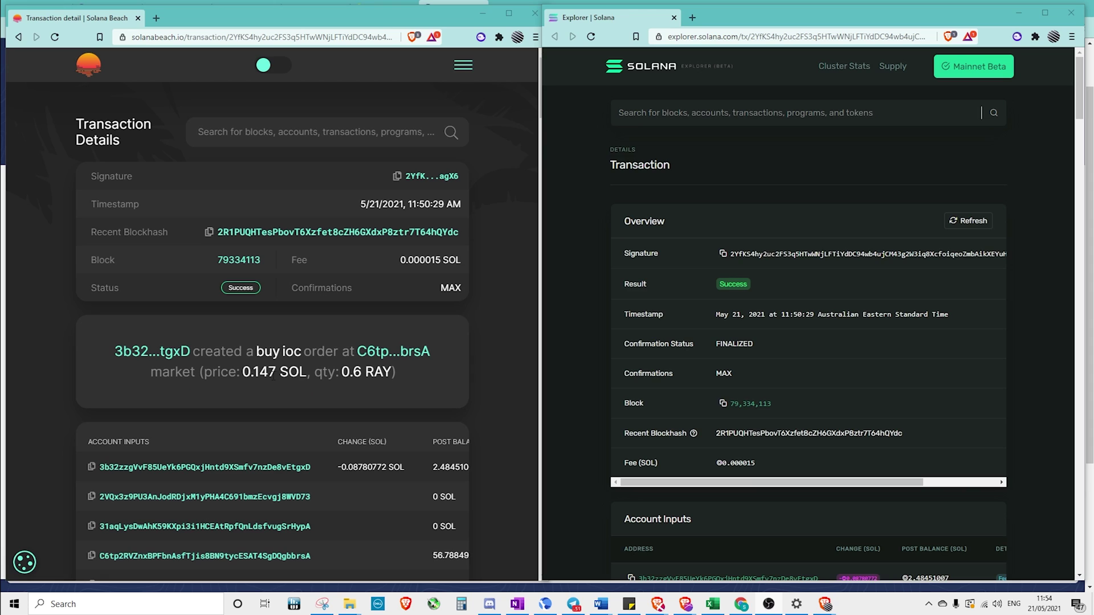
left_click_drag(301, 374, 396, 374)
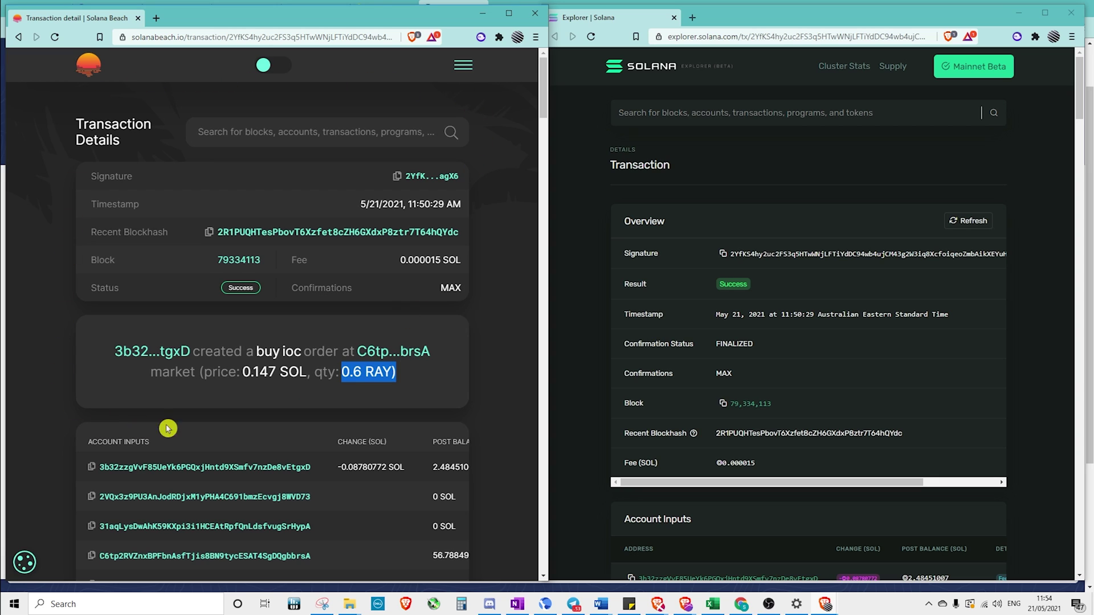
Search 'ray' on both explorer pages and step to the RAY transfer in Inner Instructions
scroll(894, 342, "down", 6)
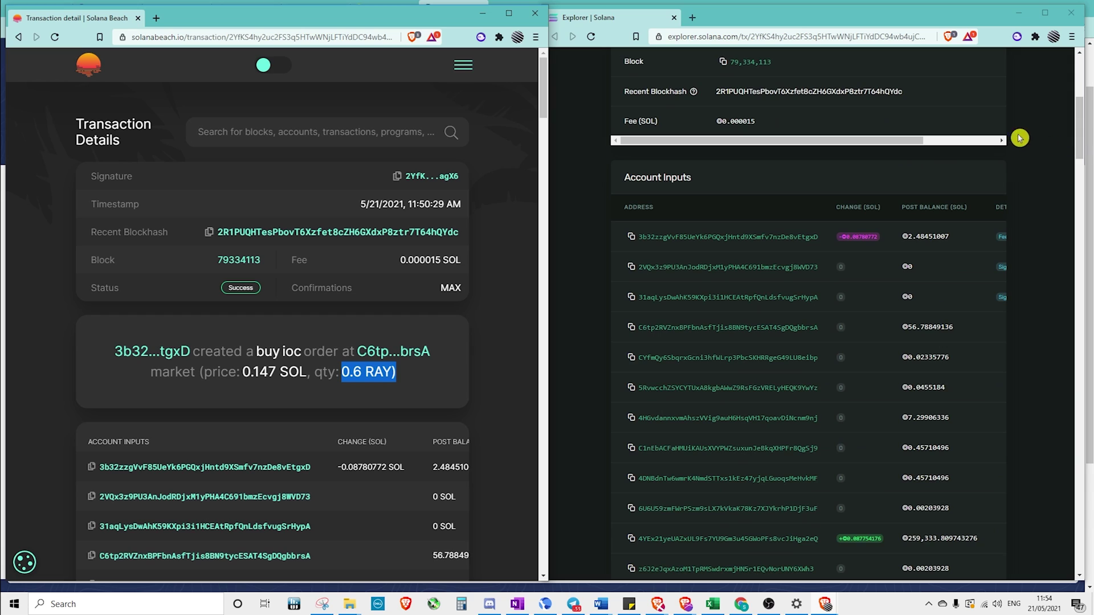
key("ctrl+f")
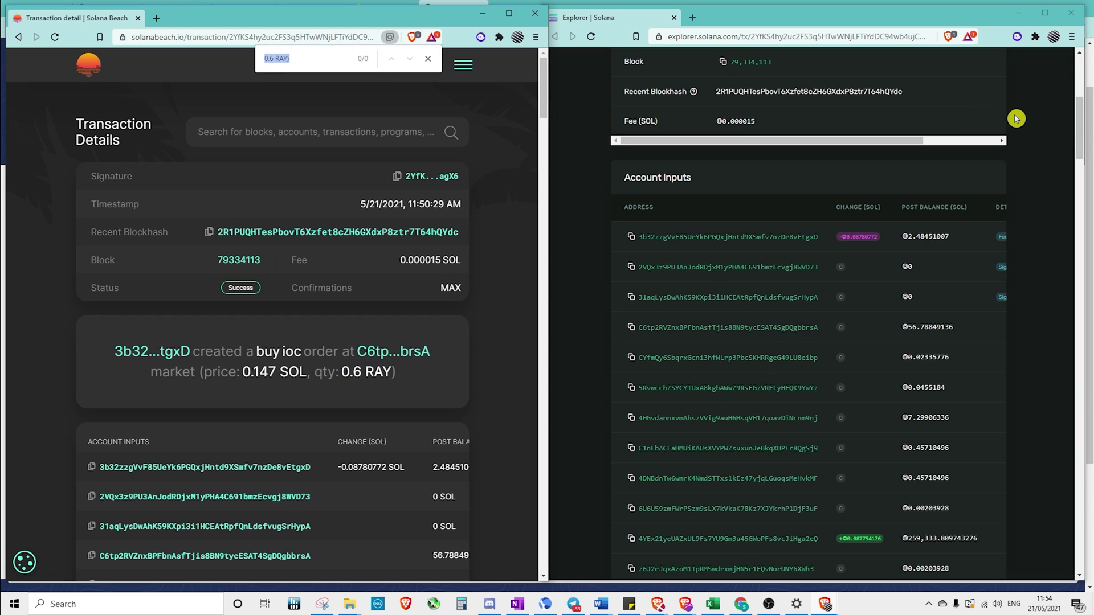
type("ray")
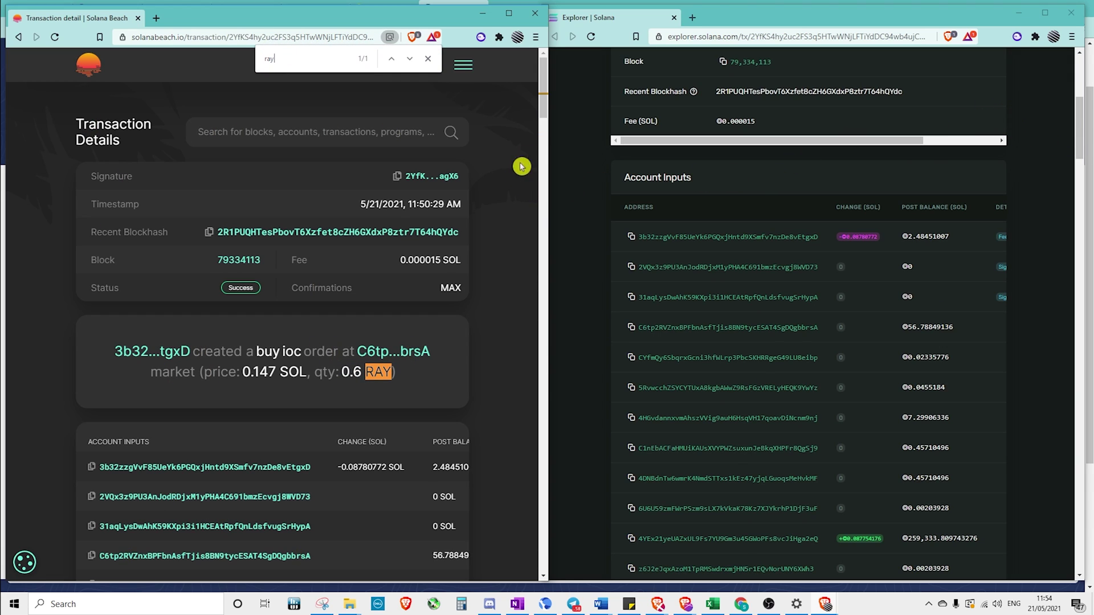
left_click(1037, 92)
key("ctrl+f")
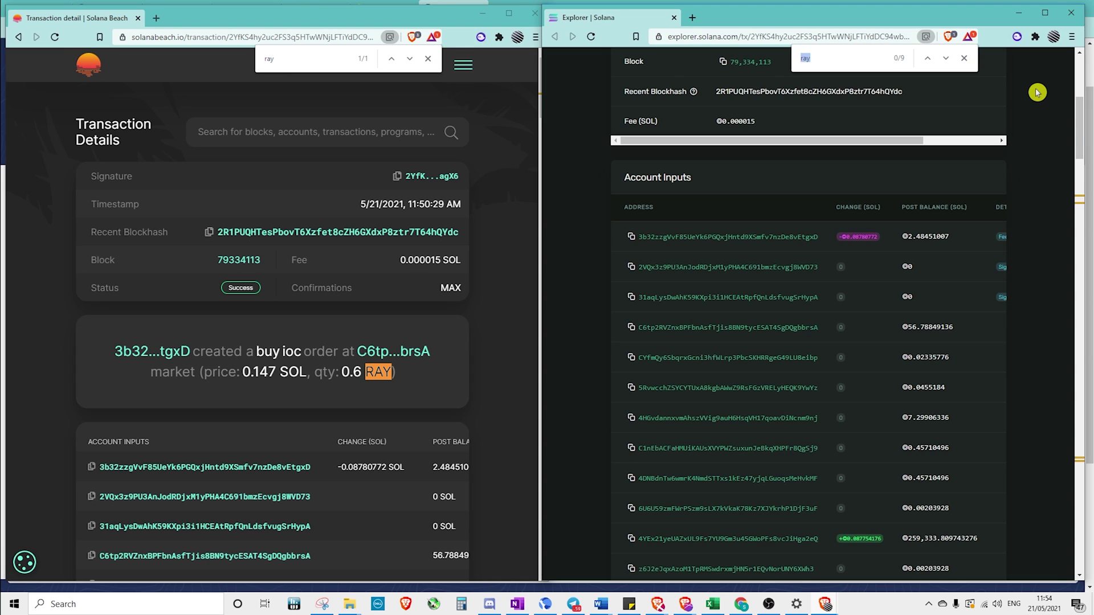
type("ray")
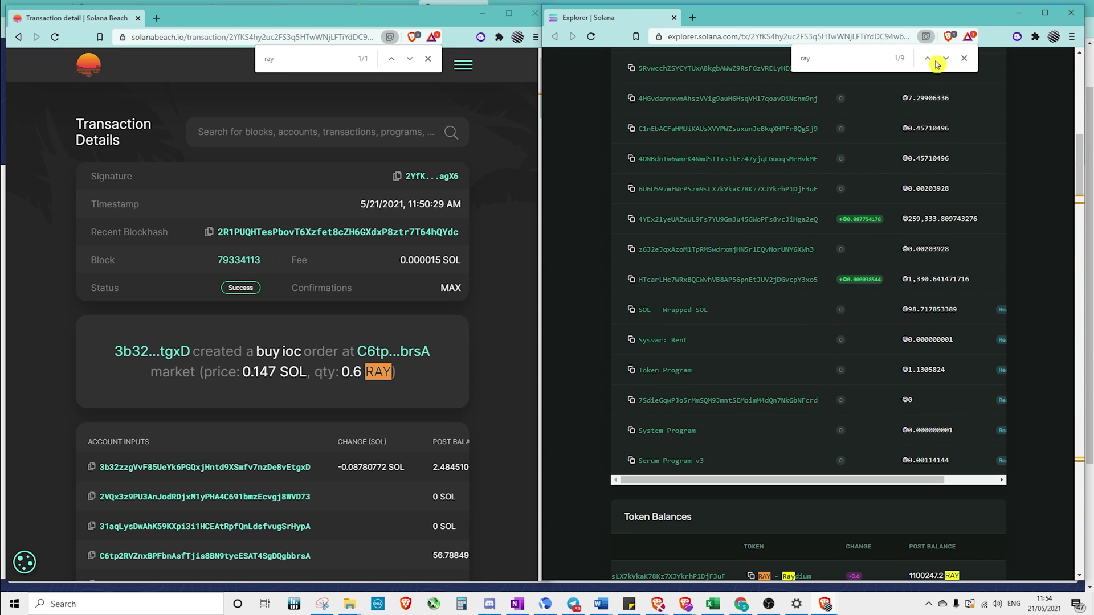
double_click(947, 59)
double_click(946, 58)
double_click(946, 58)
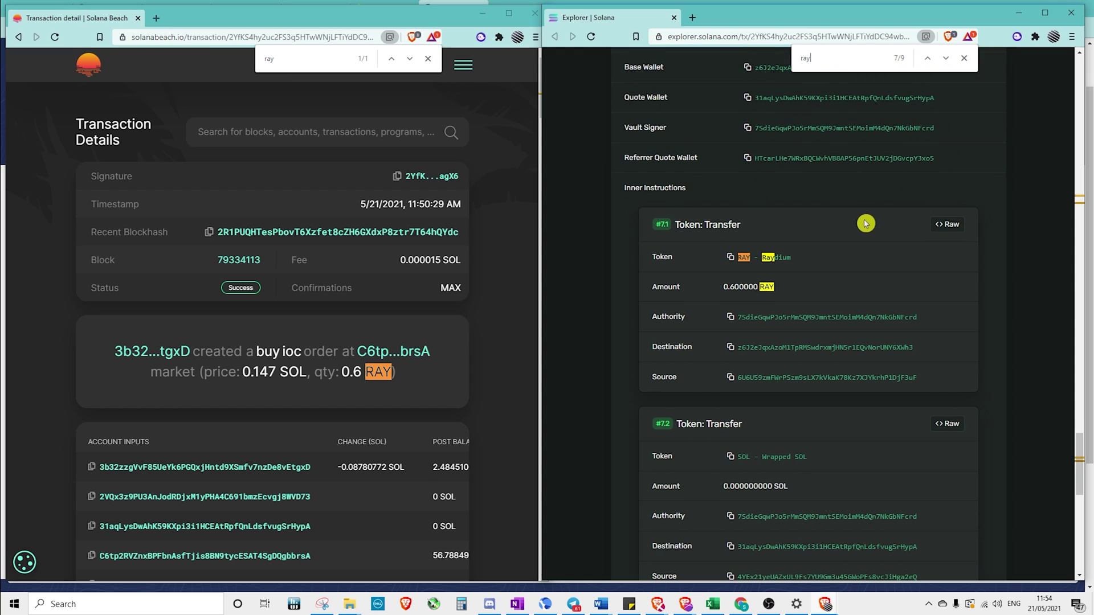
Close the find bars on Solana Beach and Solana Explorer
left_click_drag(1069, 439, 1055, 67)
left_click(493, 185)
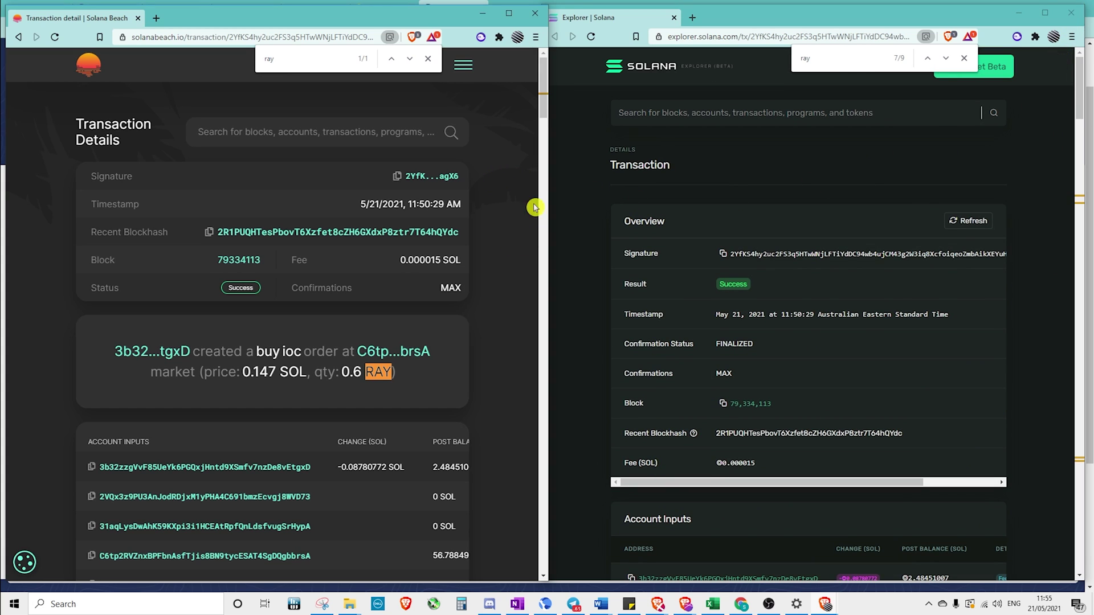
left_click(431, 63)
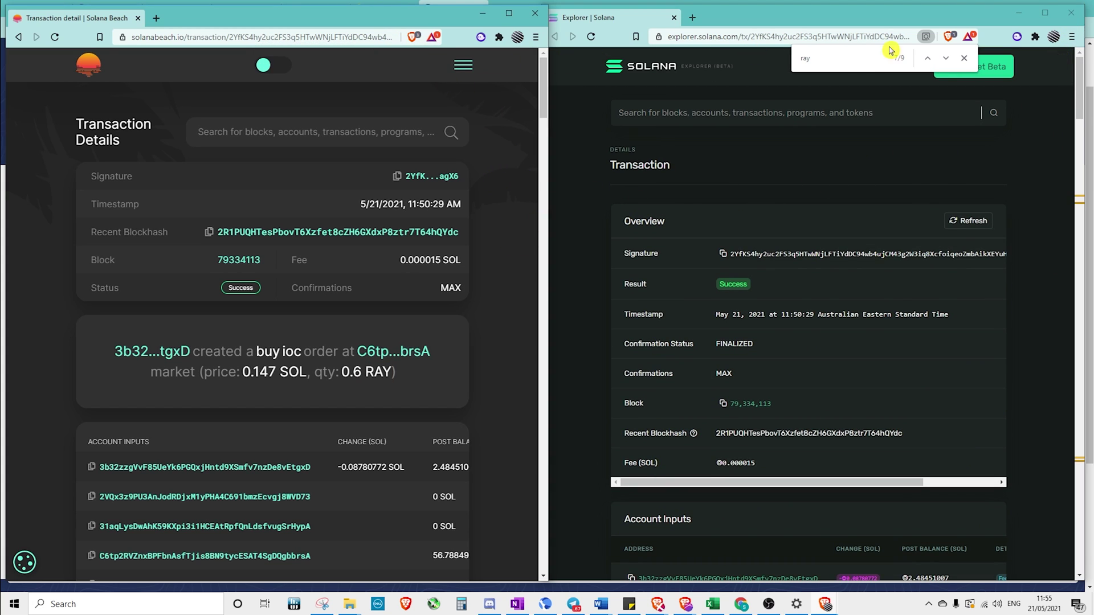
left_click(964, 57)
Maximize Solana Beach, confirm Phantom holds 1.31631 RAY, then head back to raydium.io
left_click(509, 21)
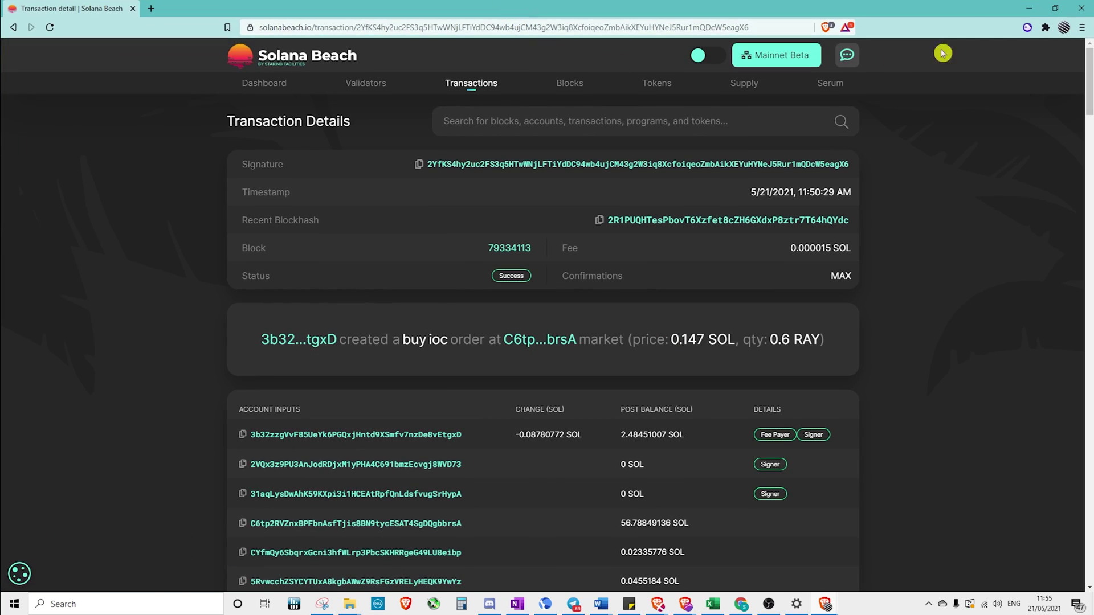
left_click(1029, 27)
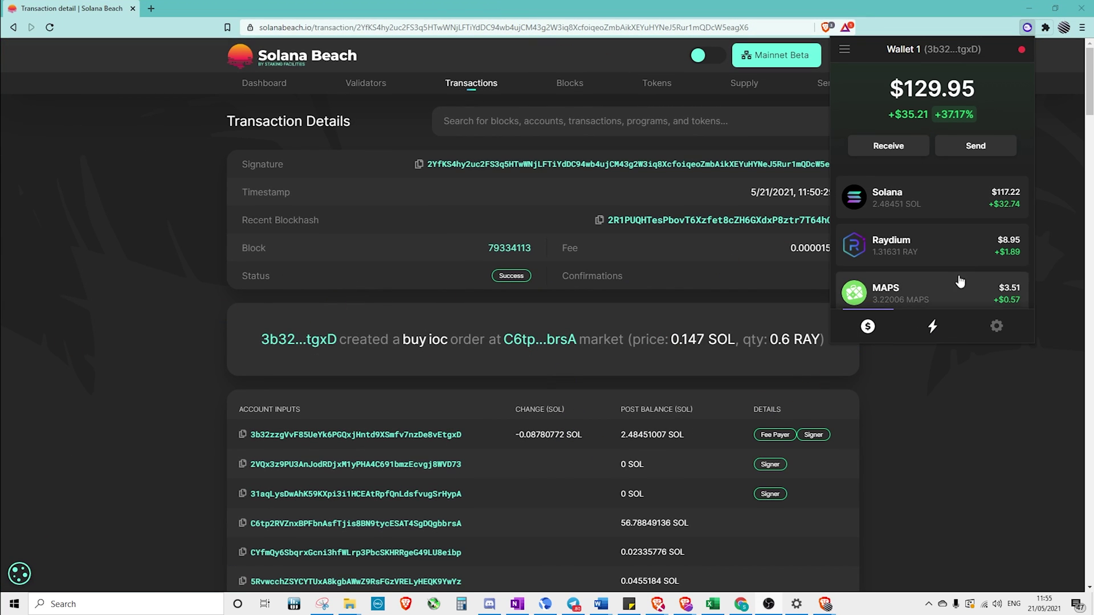
mouse_move(1023, 52)
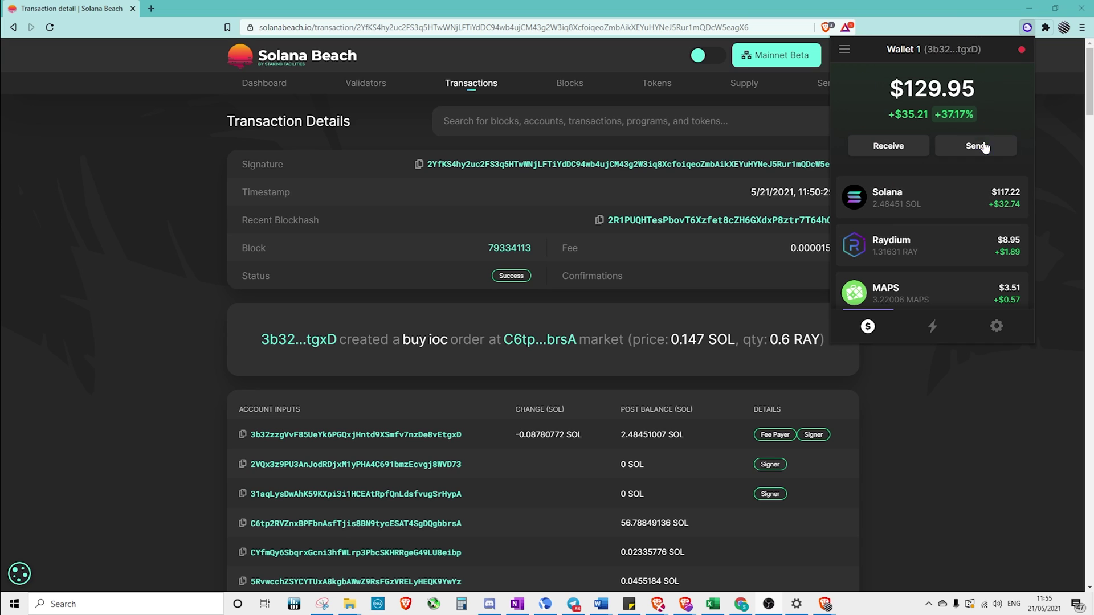
scroll(988, 196, "down", 1)
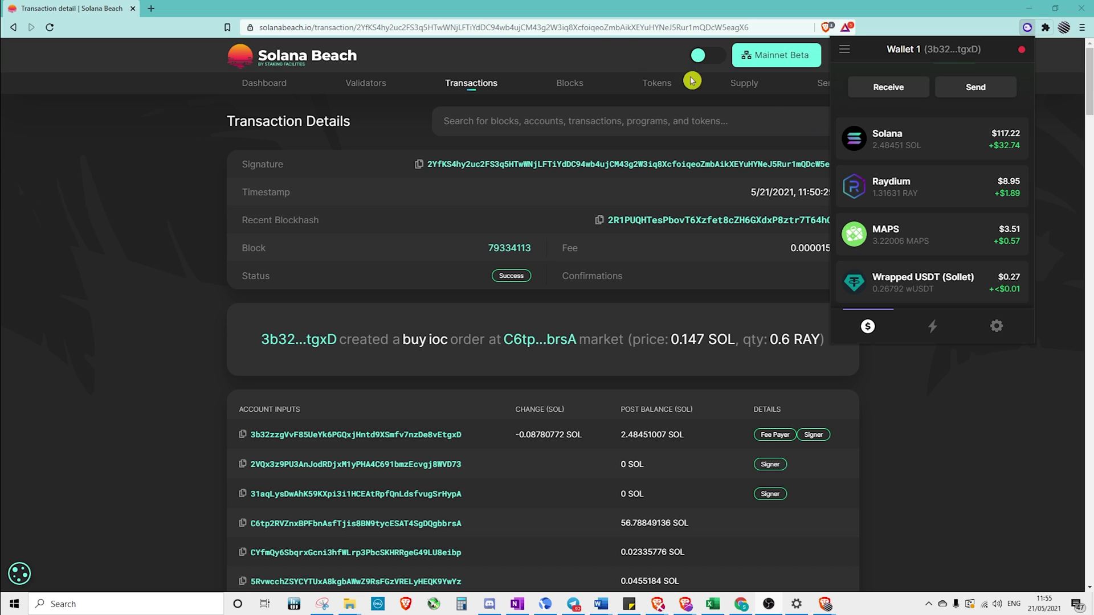
left_click(655, 28)
type("raydium.io/swap/")
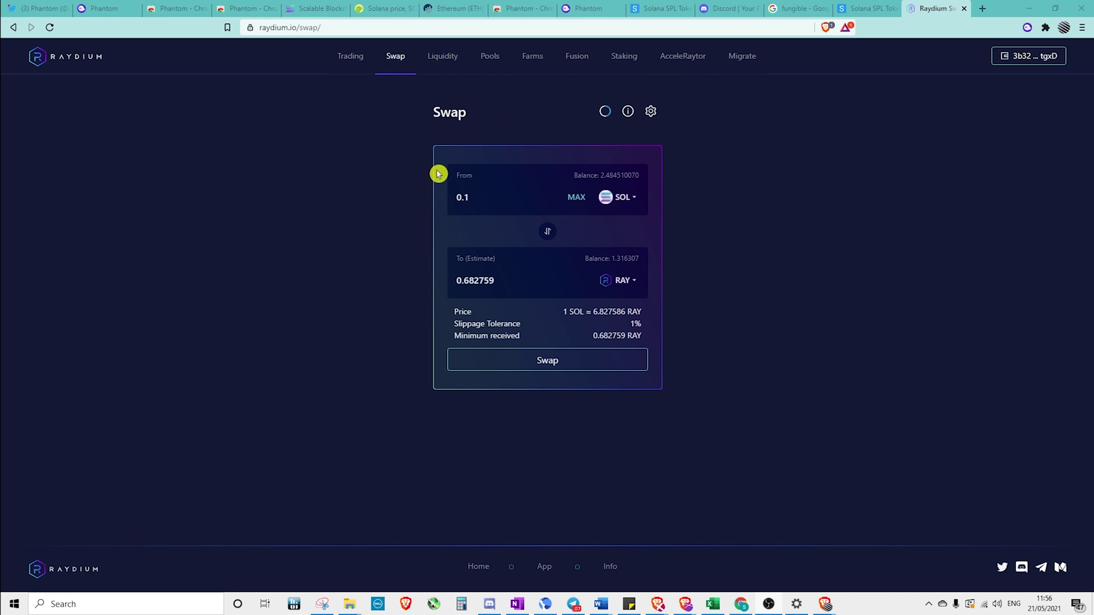
Check the Phantom wallet popup on Raydium and dismiss it
left_click(1028, 27)
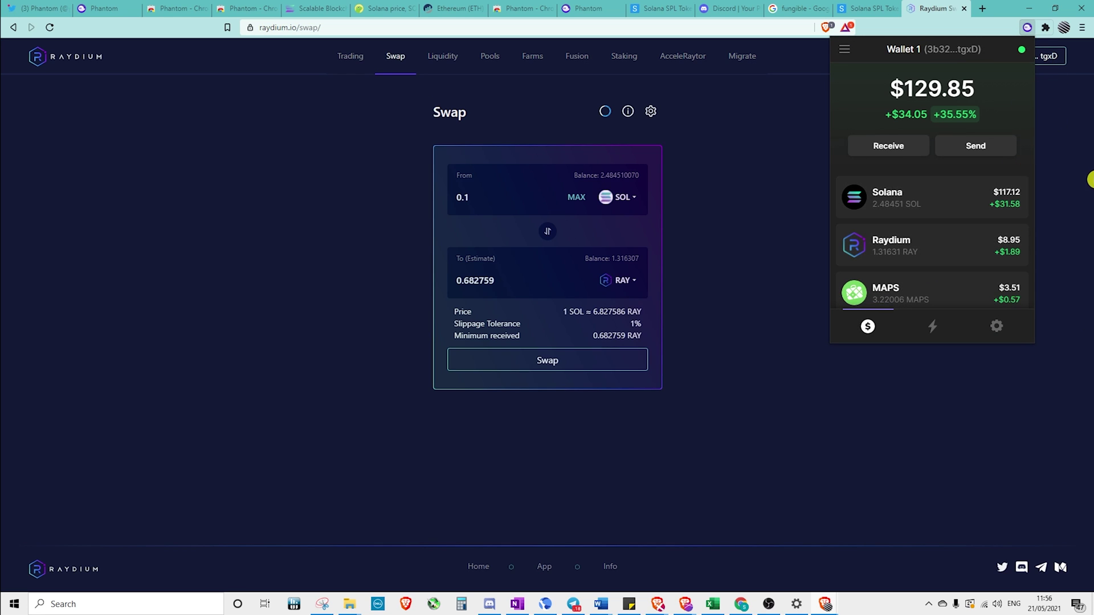
left_click(438, 67)
left_click(723, 130)
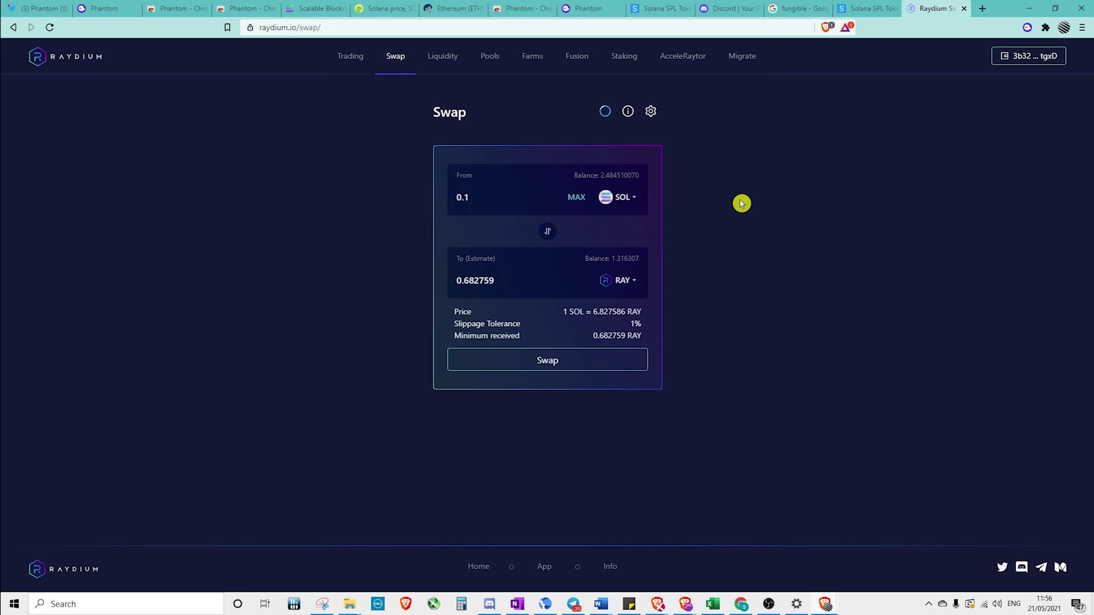
Harvest the pending RAY and MAPS rewards from the MAPS-RAY LP pool on the Fusion page
left_click(576, 56)
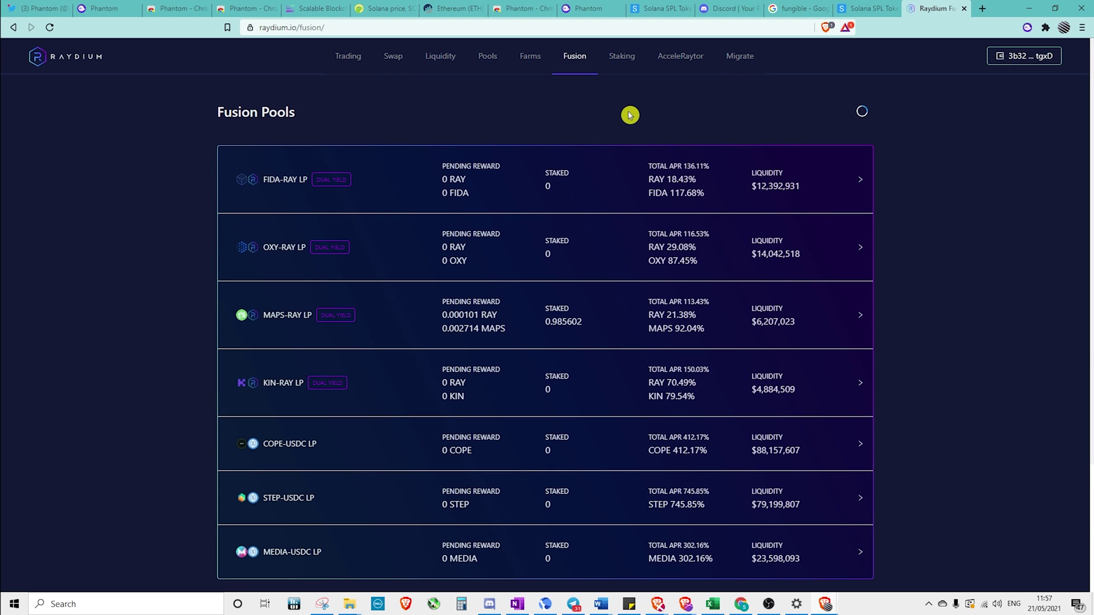
left_click(607, 324)
scroll(618, 319, "down", 2)
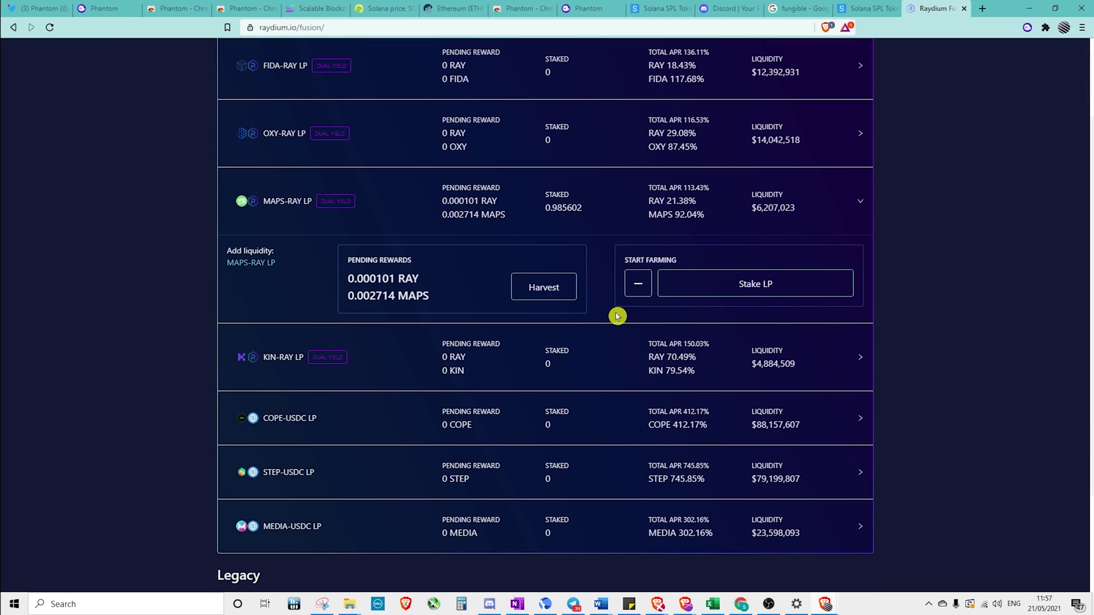
left_click(543, 291)
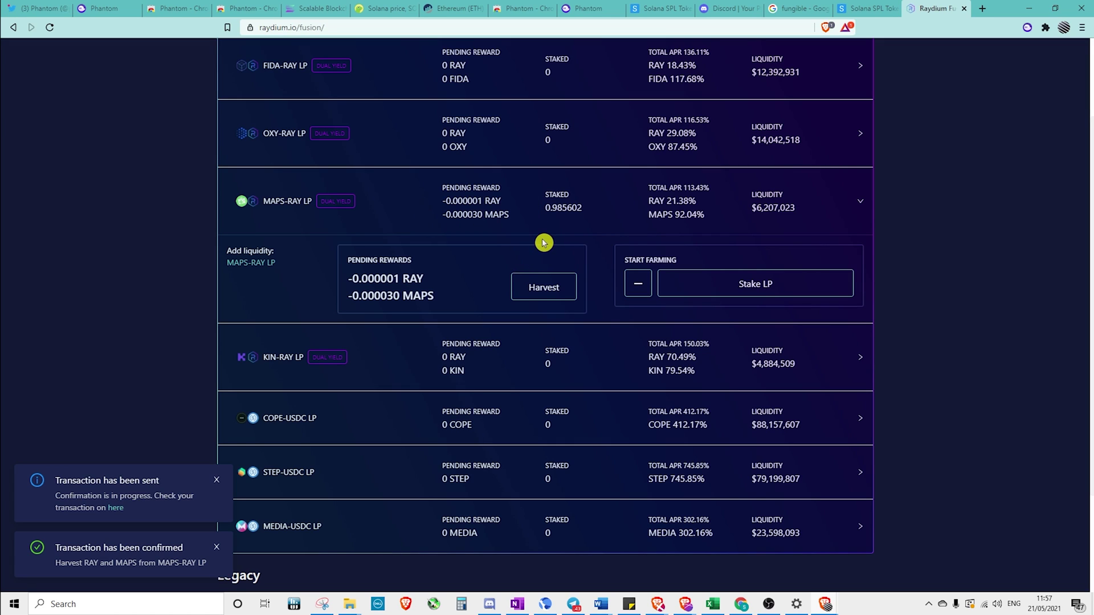
scroll(544, 237, "up", 2)
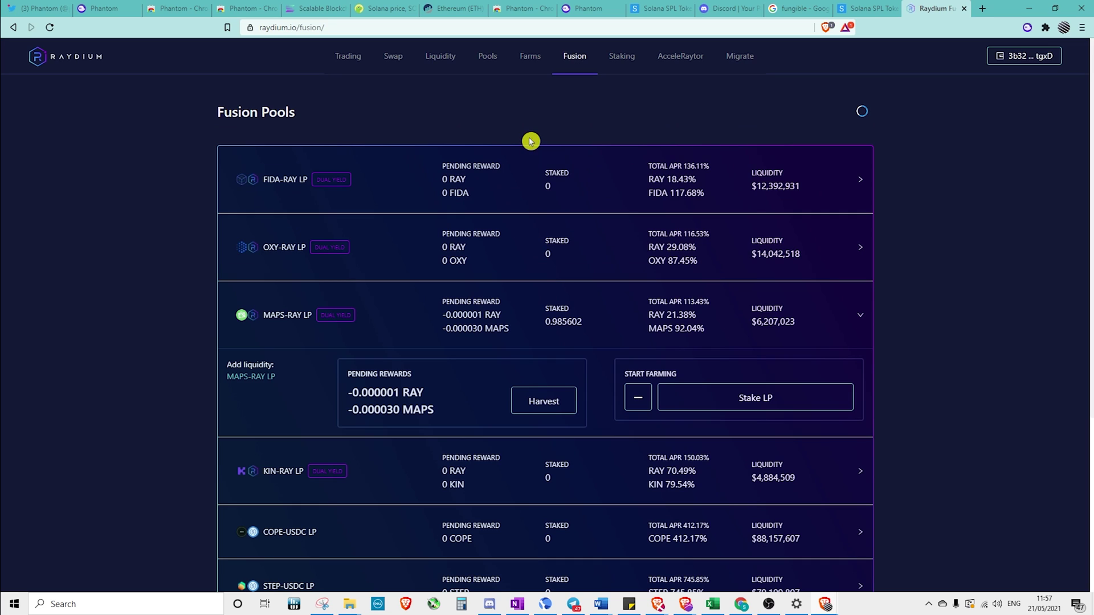
Supply the full 1.316409 RAY with 0.191810473 SOL to the RAY-SOL liquidity pool
left_click(532, 60)
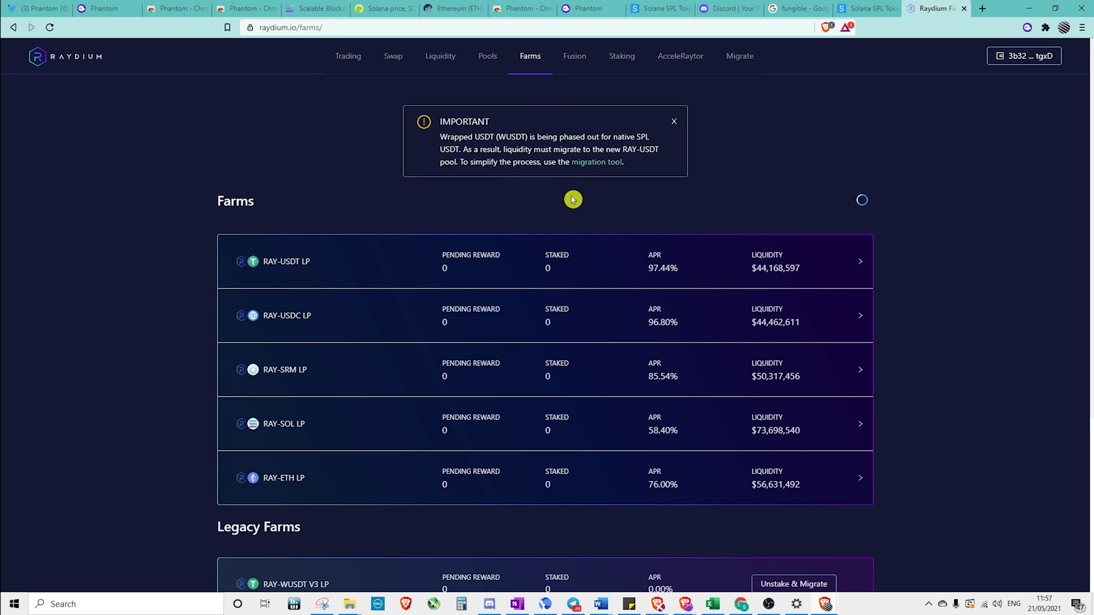
left_click(450, 59)
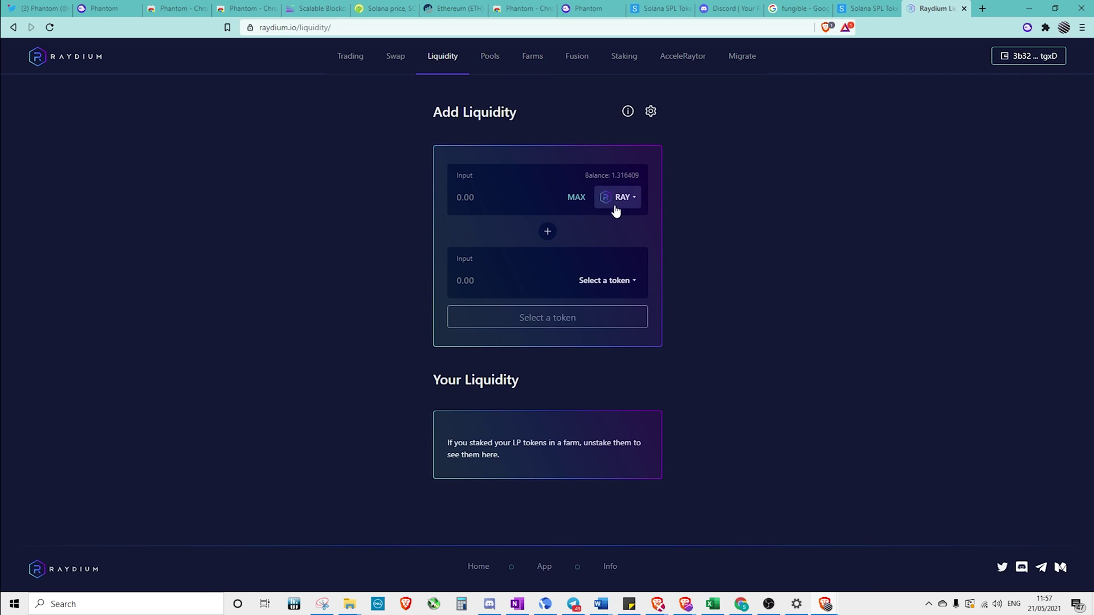
left_click(614, 284)
left_click(471, 261)
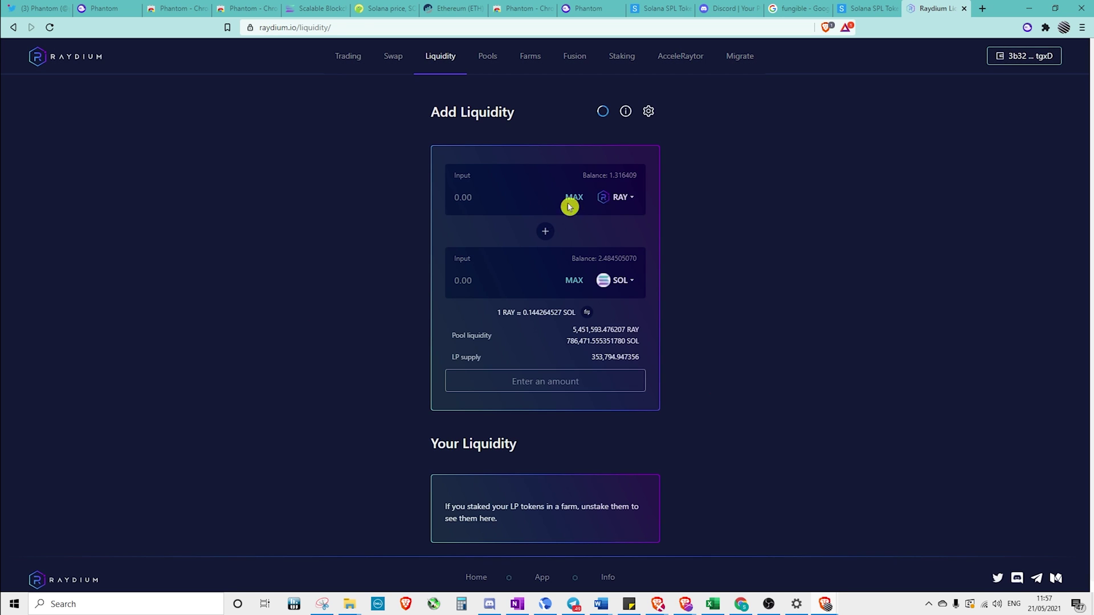
left_click(575, 199)
left_click(578, 386)
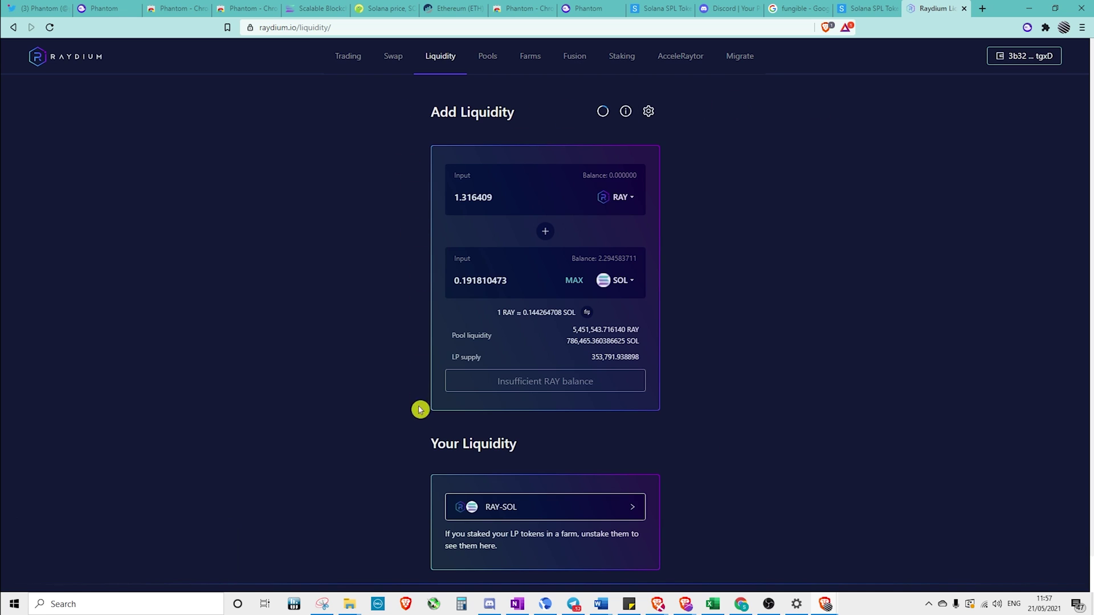
Stake the full 0.085431 RAY-SOL LP balance in the RAY-SOL farm
left_click(529, 56)
scroll(576, 213, "down", 2)
left_click(624, 314)
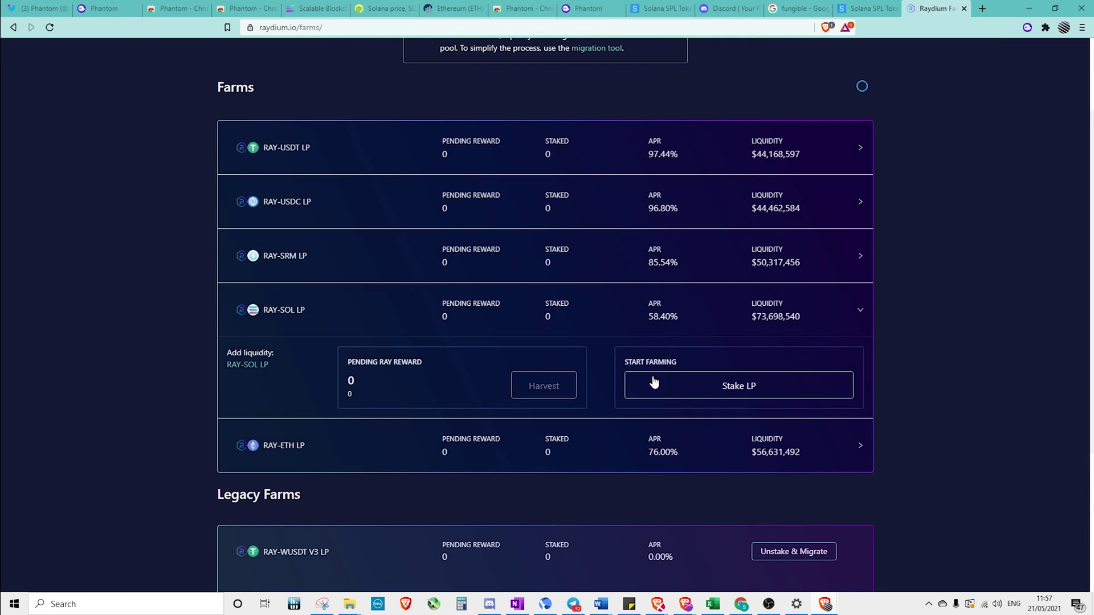
left_click(677, 392)
left_click(586, 322)
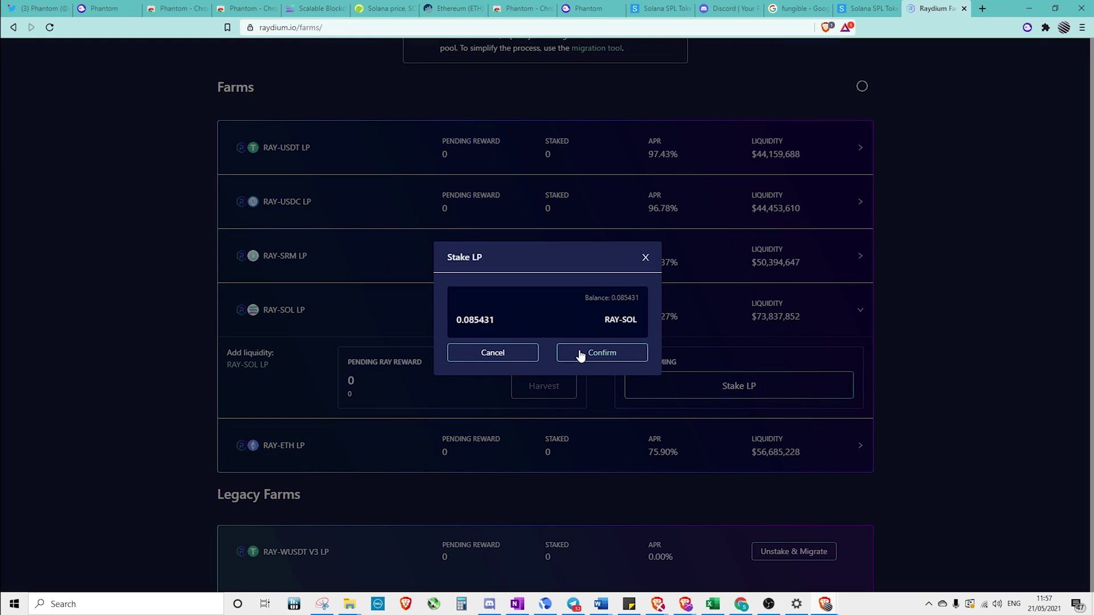
left_click(580, 354)
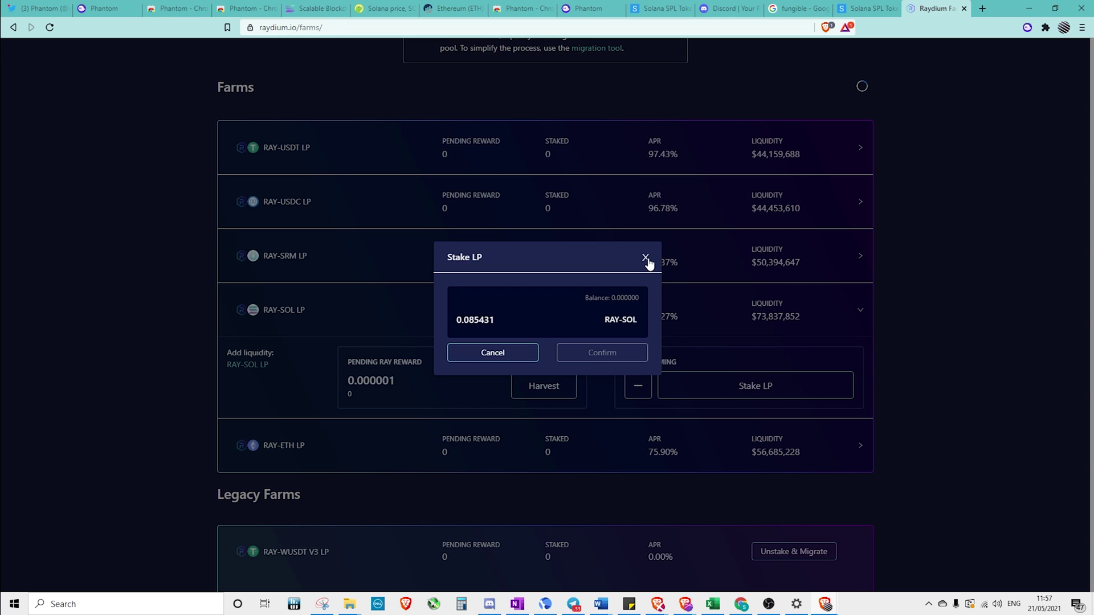
left_click(646, 258)
scroll(670, 344, "up", 2)
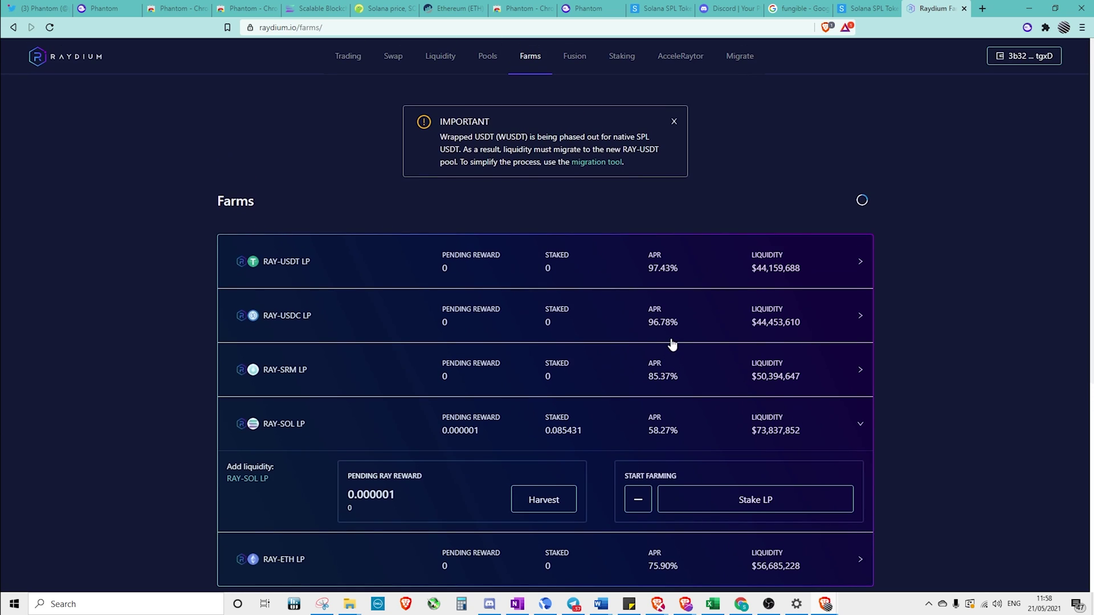